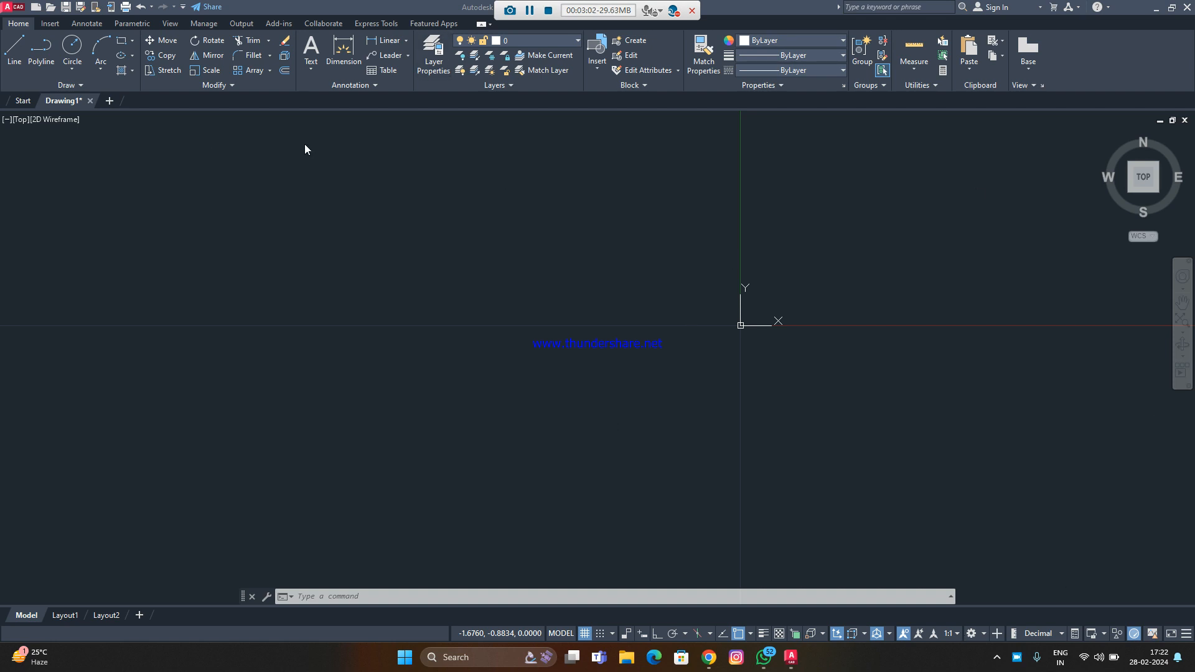
Draw a circle by centre and radius to the left of the origin and turn on Ortho mode.
left_click(195, 252)
left_click(323, 347)
left_click(72, 50)
left_click(200, 281)
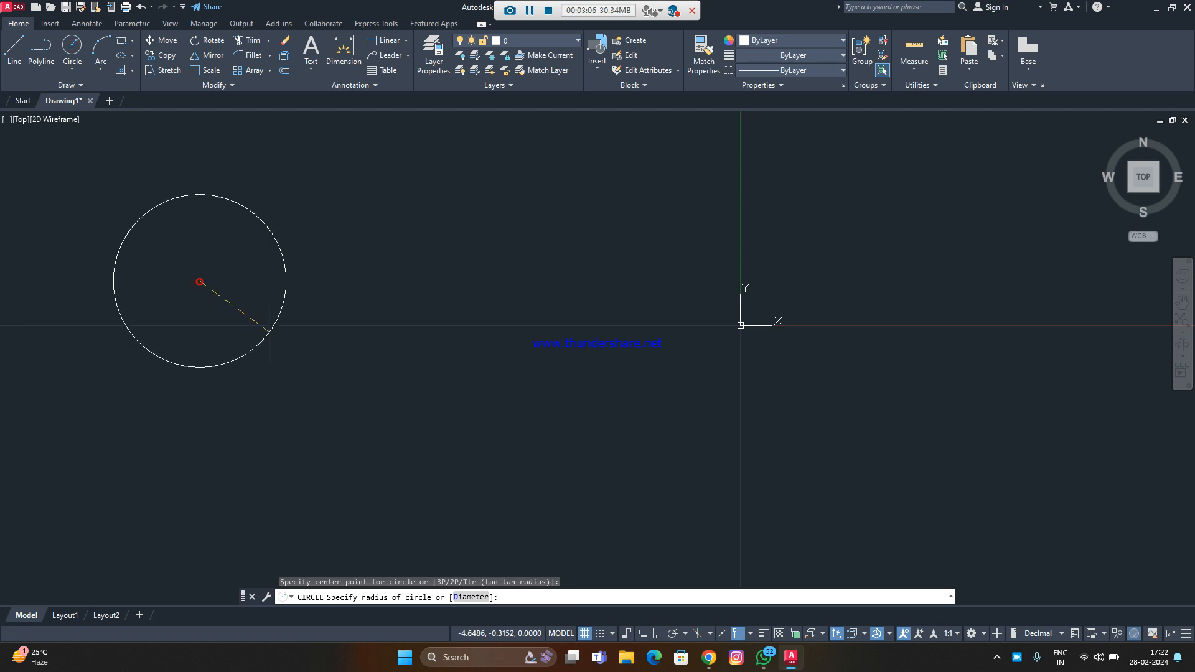
left_click(329, 392)
key("F8")
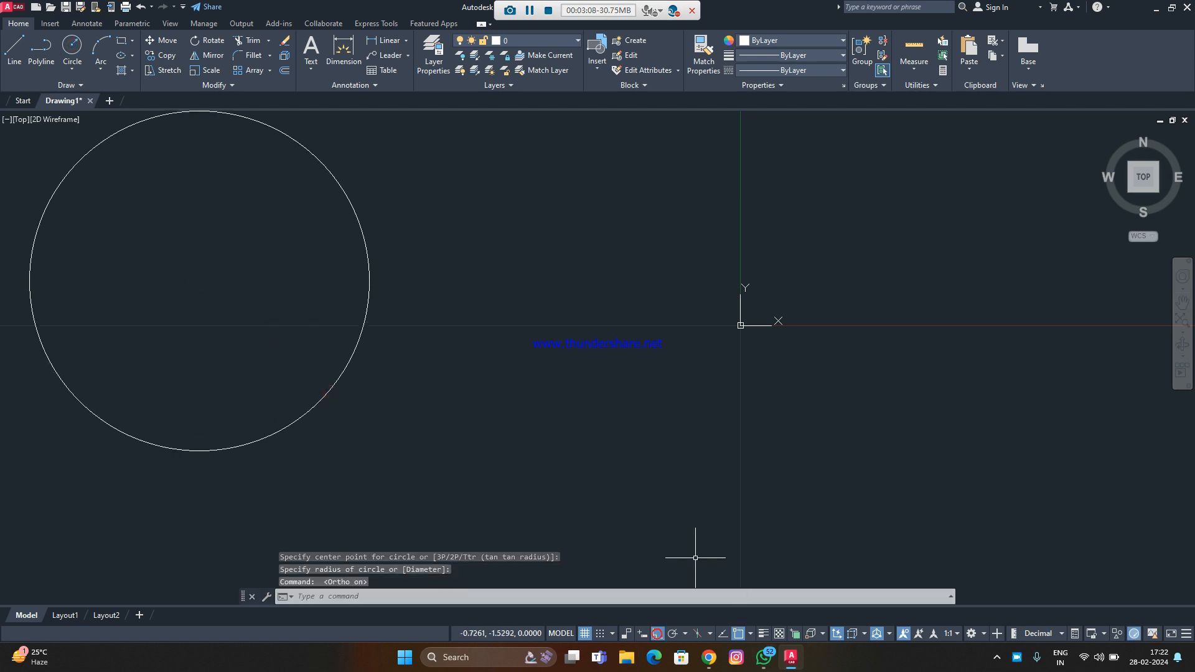
scroll(288, 303, "down", 4)
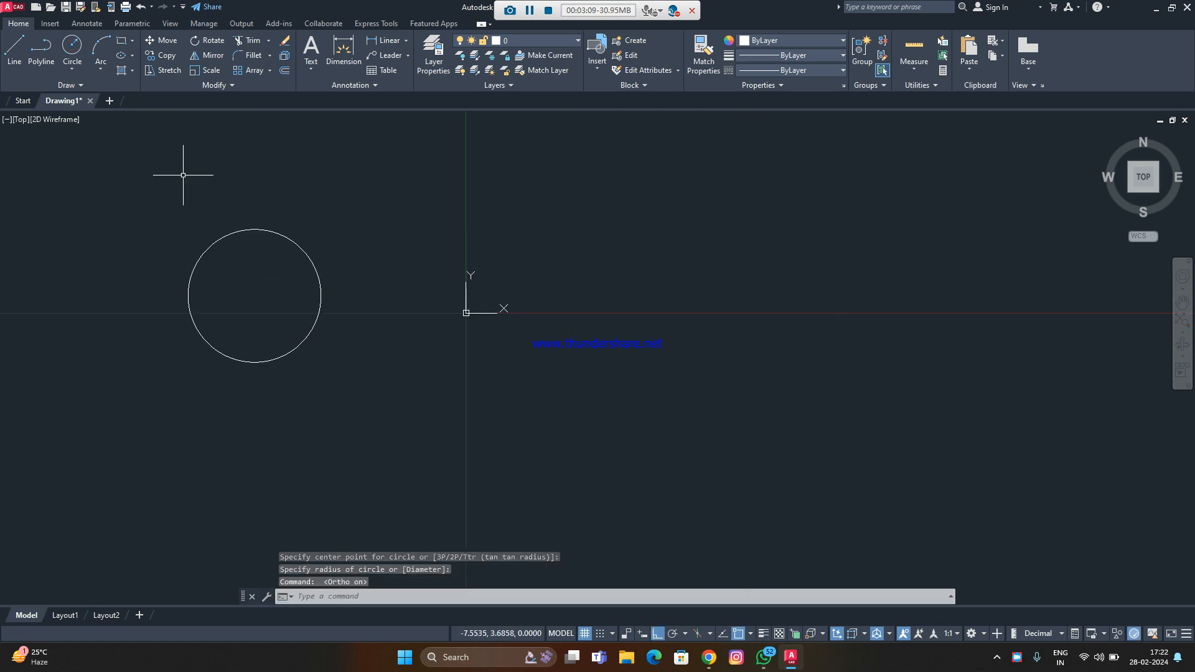
Draw a rectangle enclosing the origin, to the right of the circle.
left_click(123, 41)
left_click(416, 190)
left_click(691, 412)
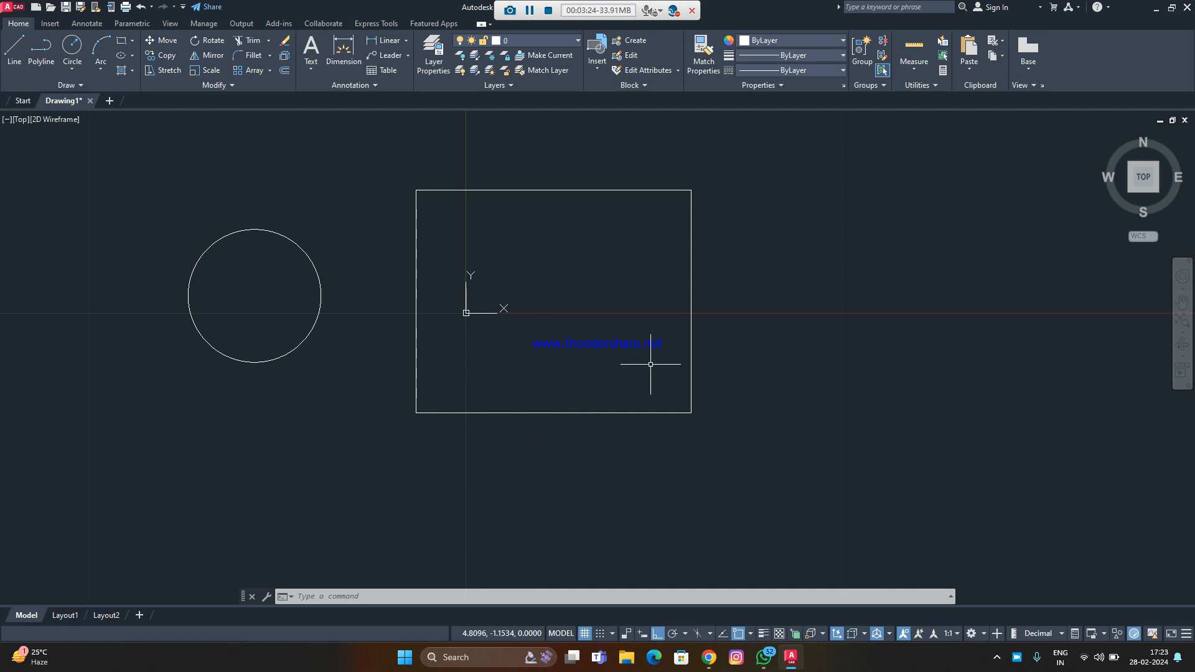
Move the circle horizontally further left from the rectangle, using its centre as the base point.
left_click(149, 41)
left_click(272, 187)
left_click(164, 300)
key("Return")
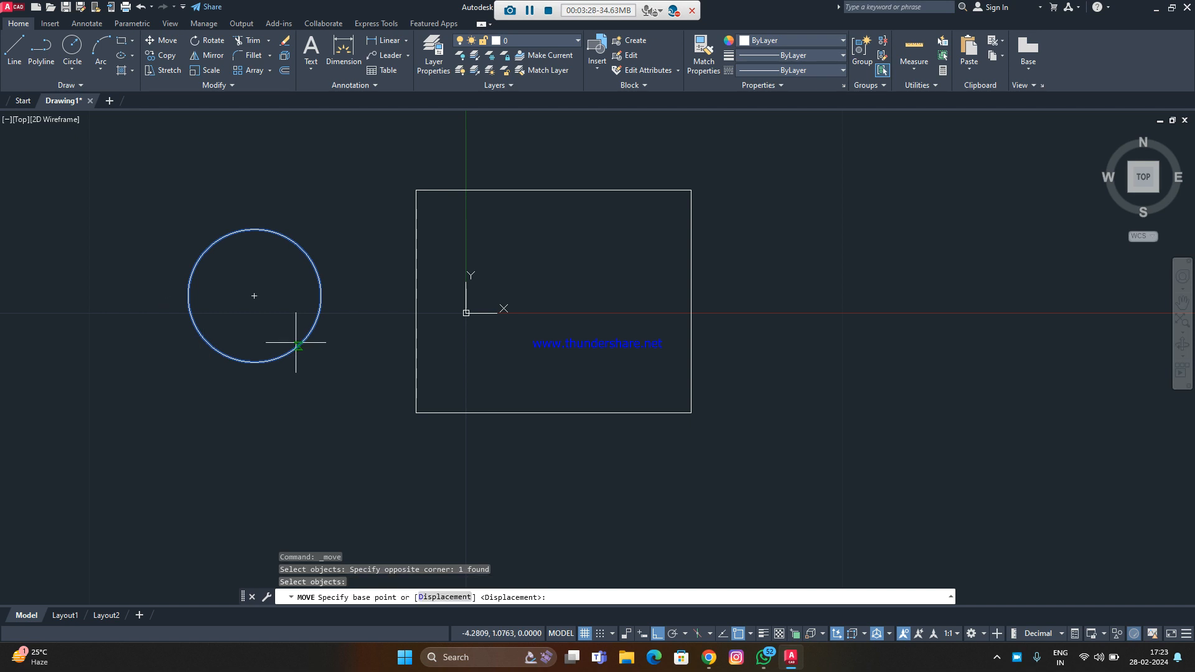
left_click(254, 296)
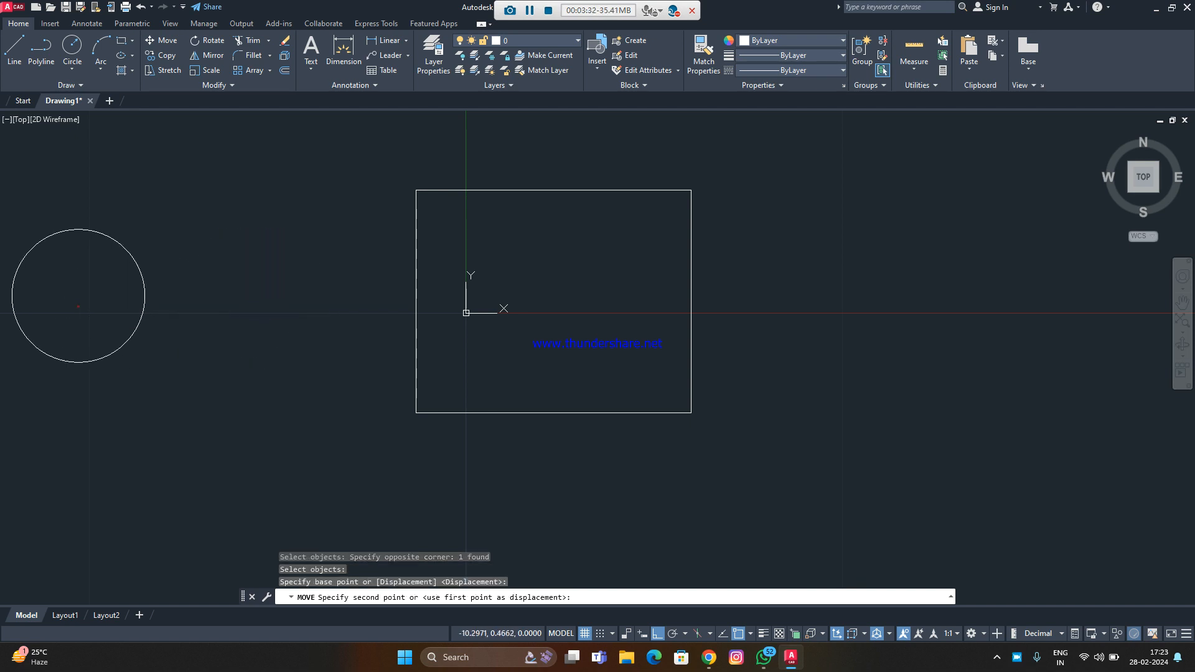
left_click(78, 305)
Copy the rectangle from its upper-left corner as a horizontal array of 5 items spaced out to the right.
left_click(285, 194)
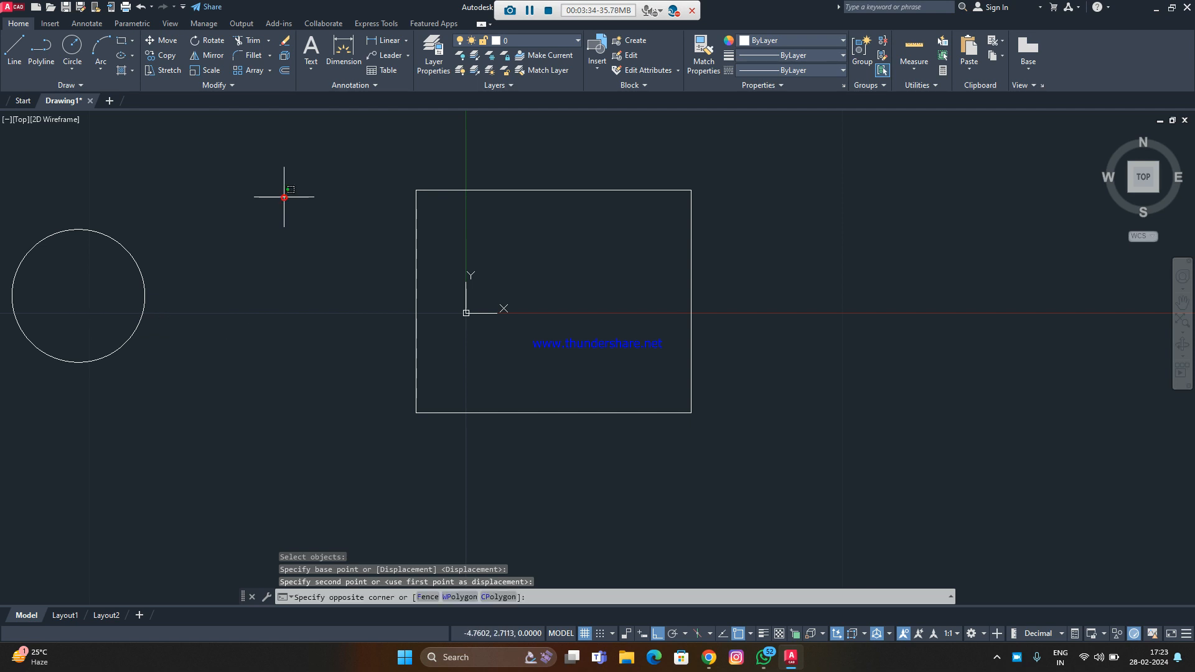
left_click(700, 478)
left_click(805, 146)
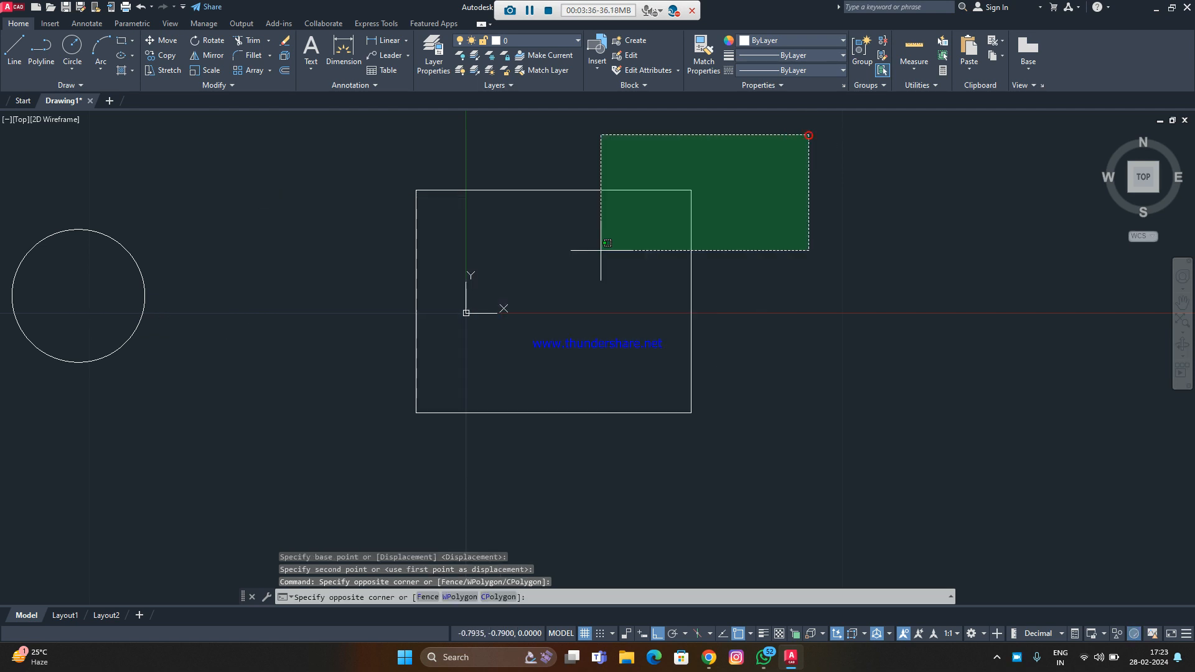
left_click(207, 550)
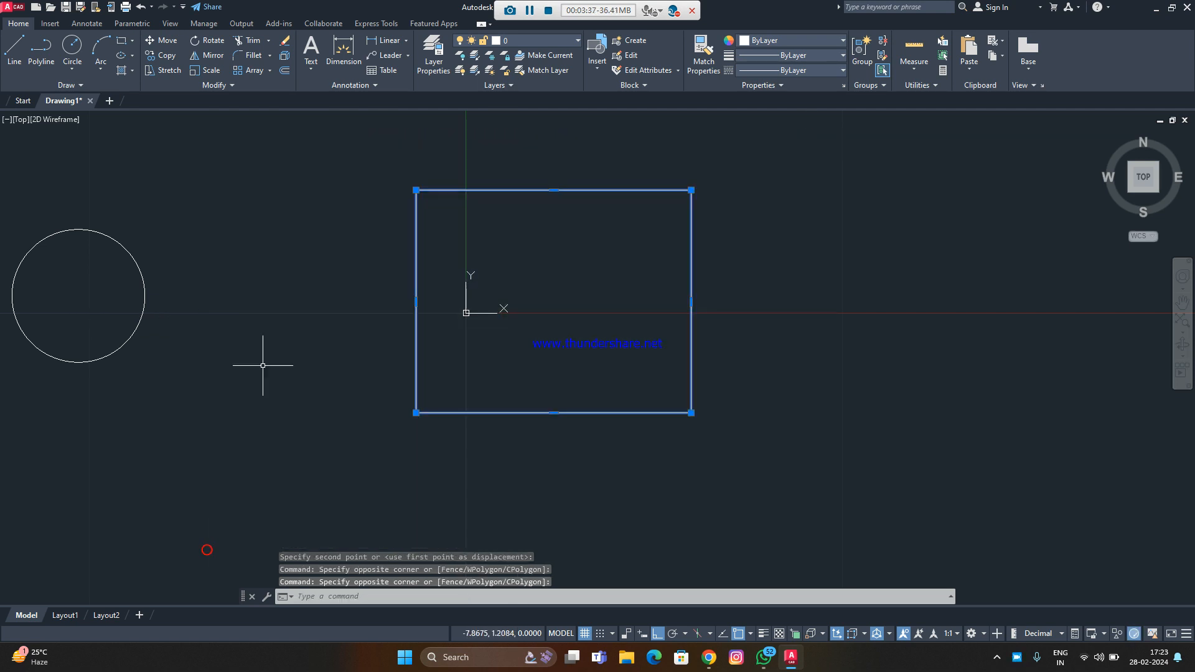
left_click(172, 58)
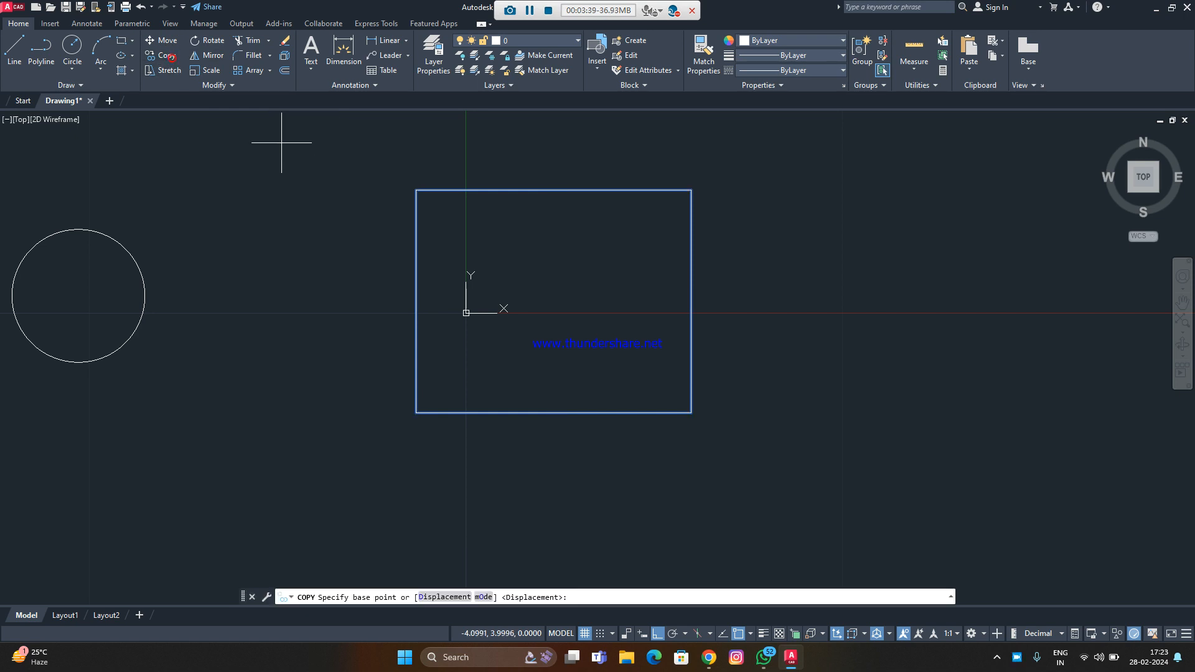
left_click(416, 190)
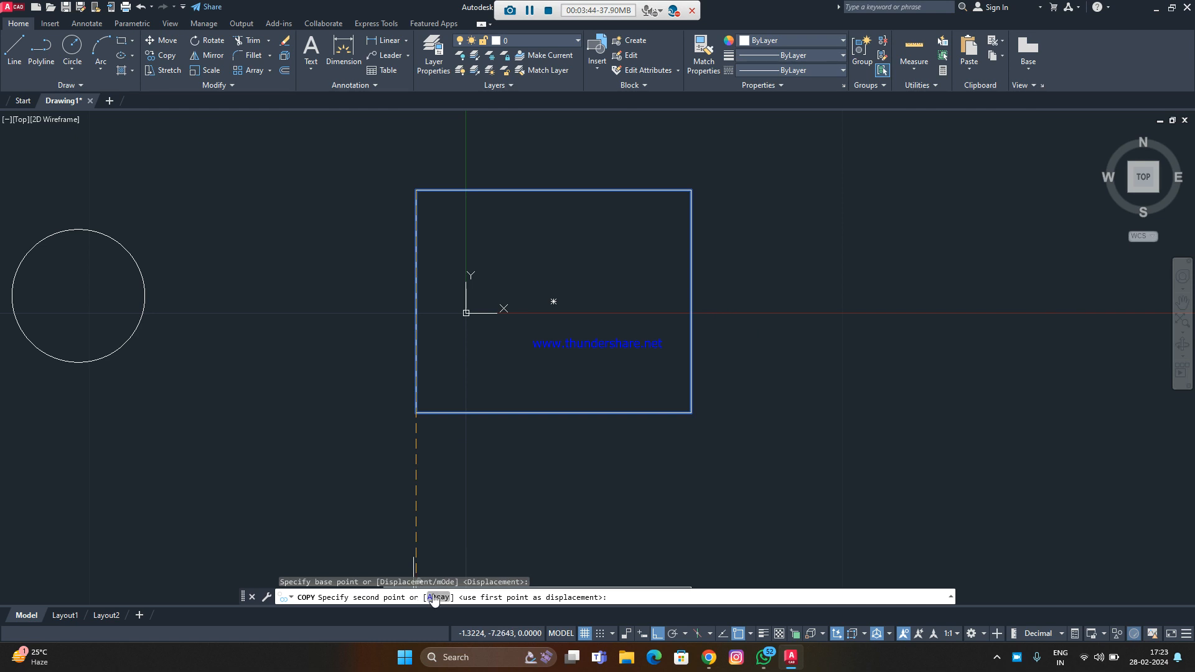
left_click(436, 598)
type("5")
key("Return")
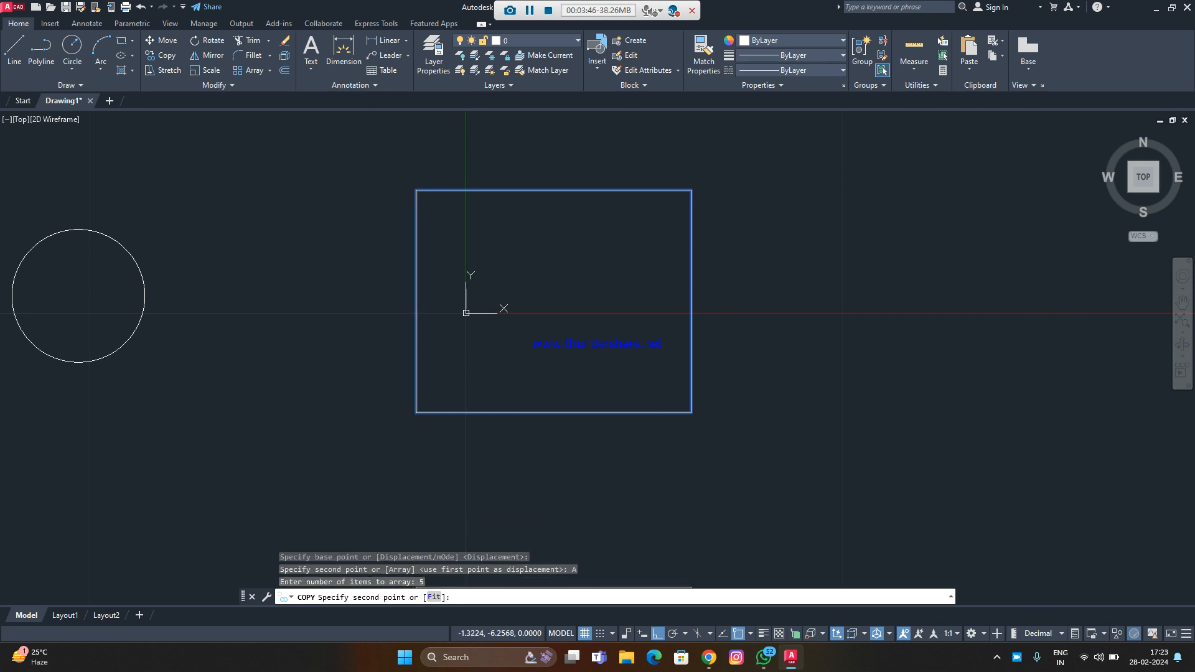
scroll(489, 327, "down", 6)
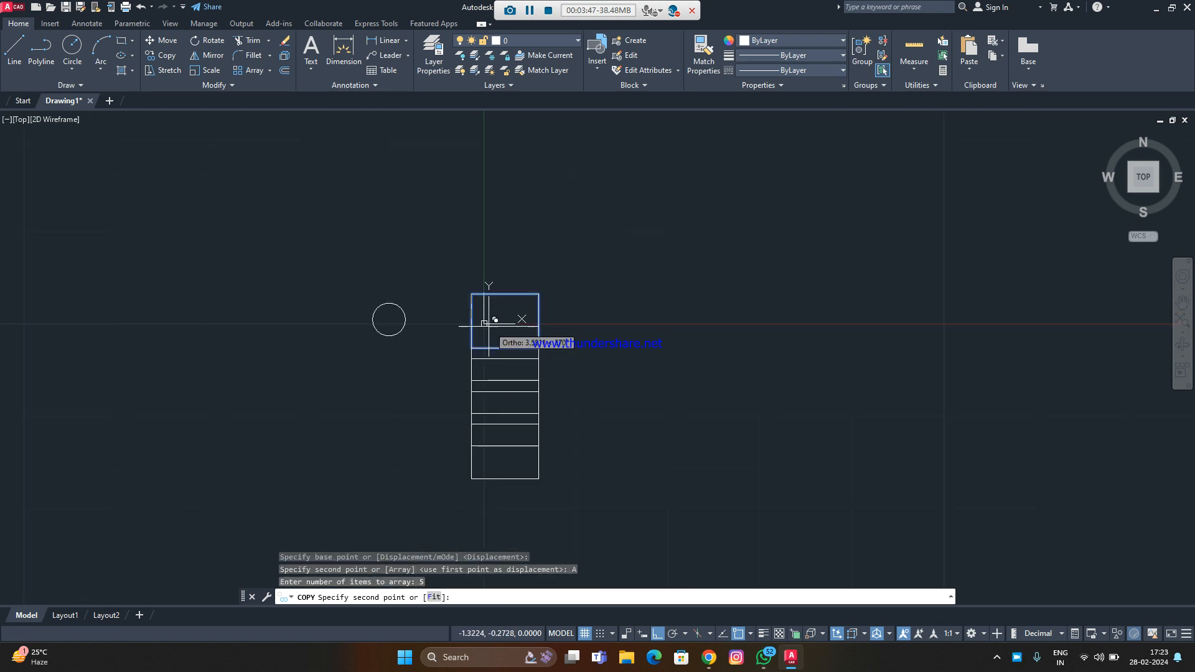
left_click(594, 329)
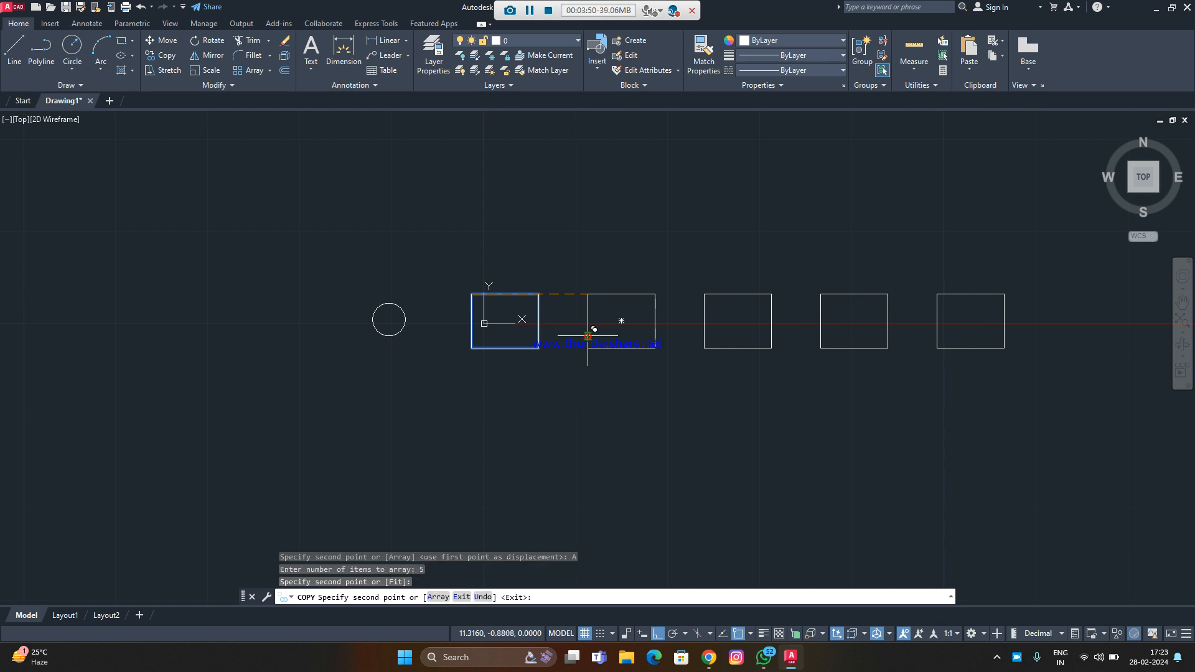
right_click(585, 261)
left_click(594, 272)
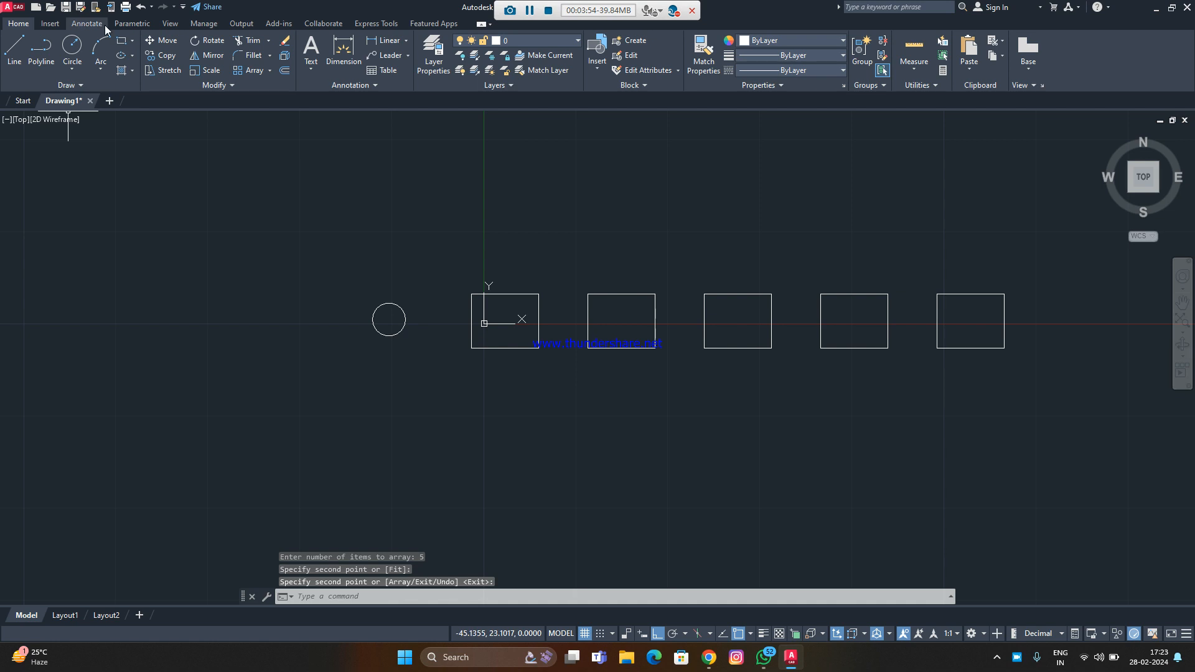
Rotate a copy of the four rightmost rectangles by 60 degrees about the circle's centre.
left_click(212, 41)
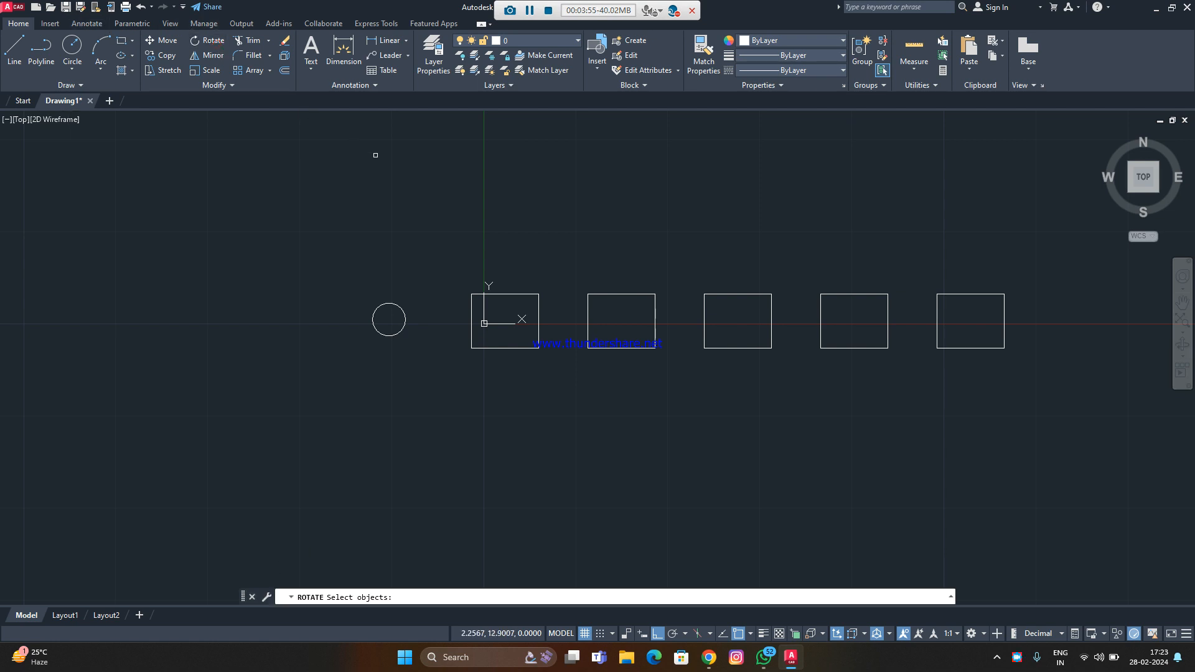
left_click(1039, 169)
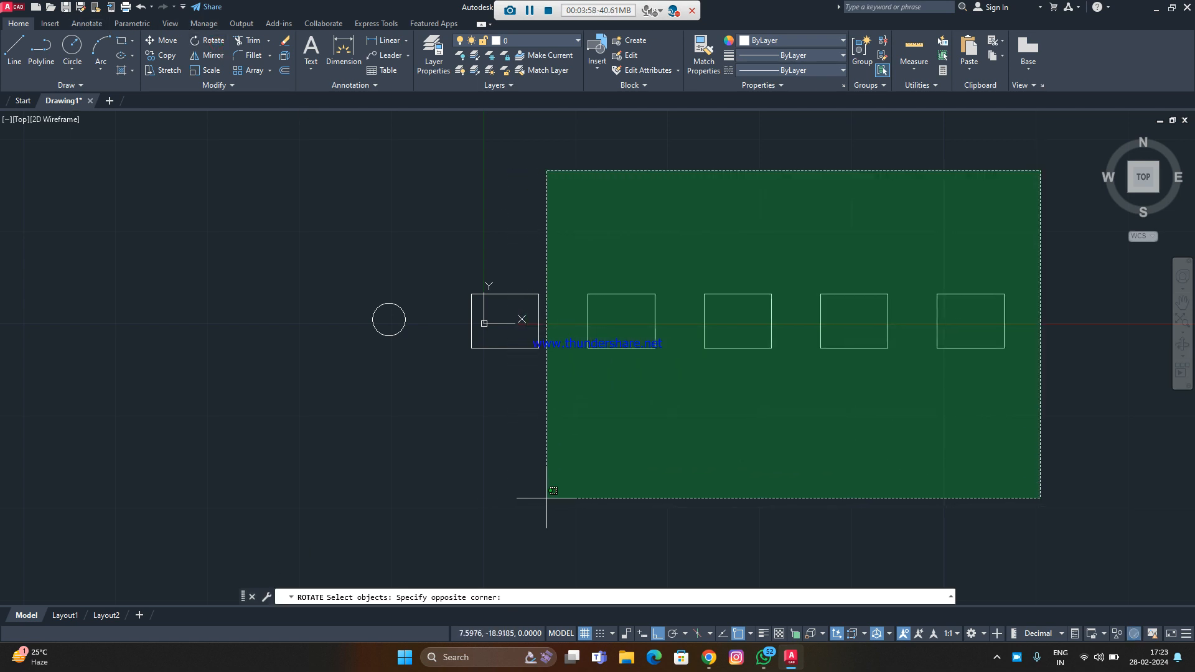
left_click(564, 499)
key("Return")
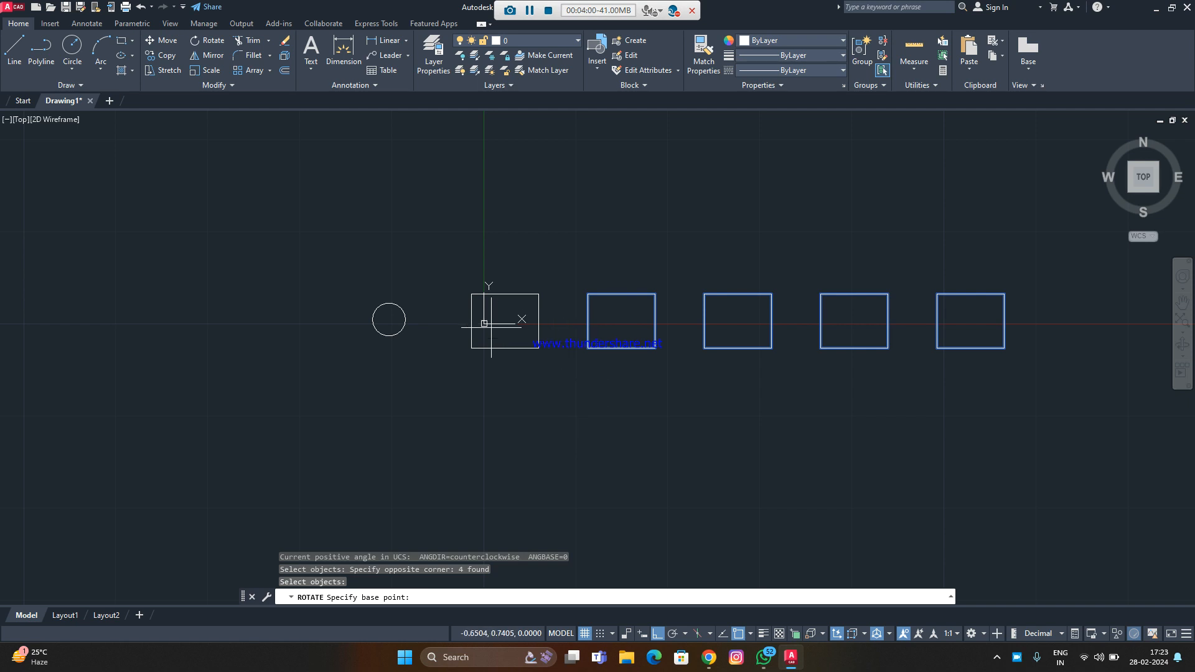
left_click(389, 320)
type("c")
key("Return")
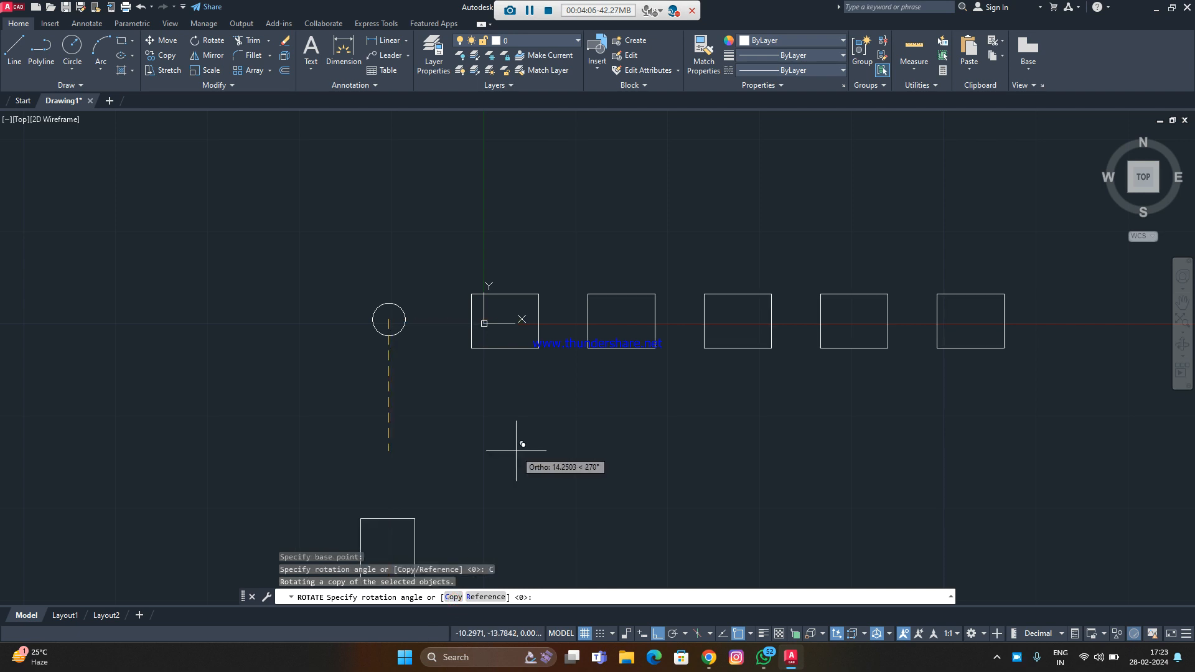
type("60")
key("Return")
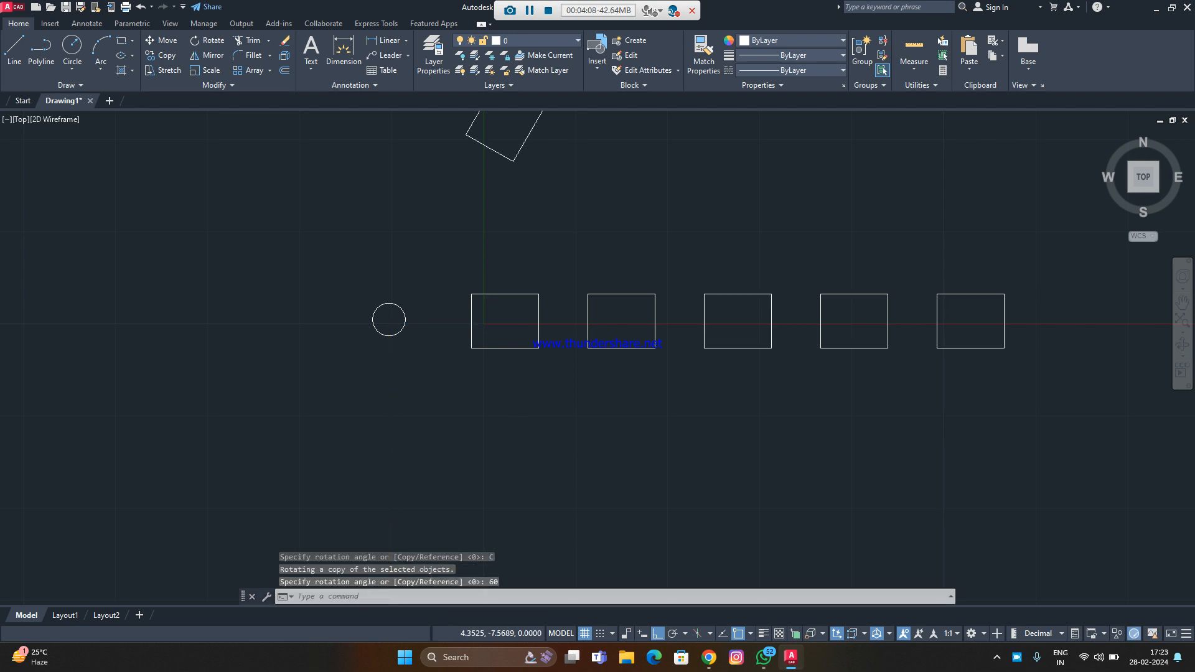
scroll(526, 395, "down", 6)
scroll(552, 312, "up", 4)
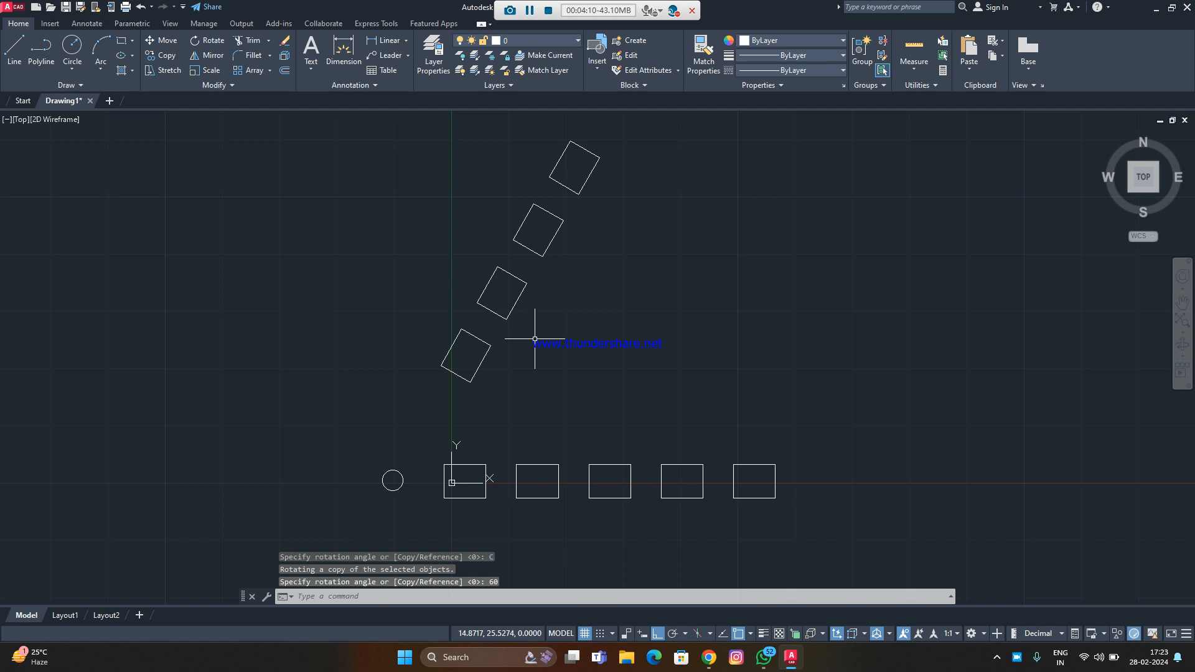
Mirror the five-rectangle row and the lowest rotated rectangle across a vertical line through the circle's centre, keeping the source objects.
scroll(536, 342, "down", 2)
left_click(754, 358)
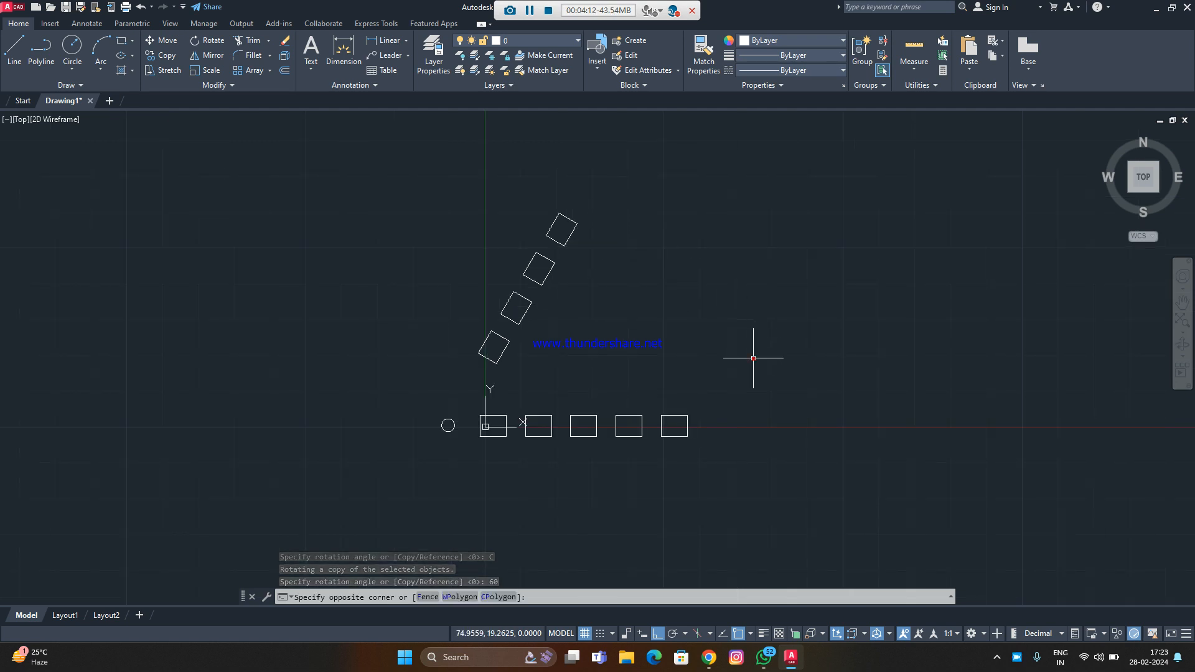
left_click(483, 509)
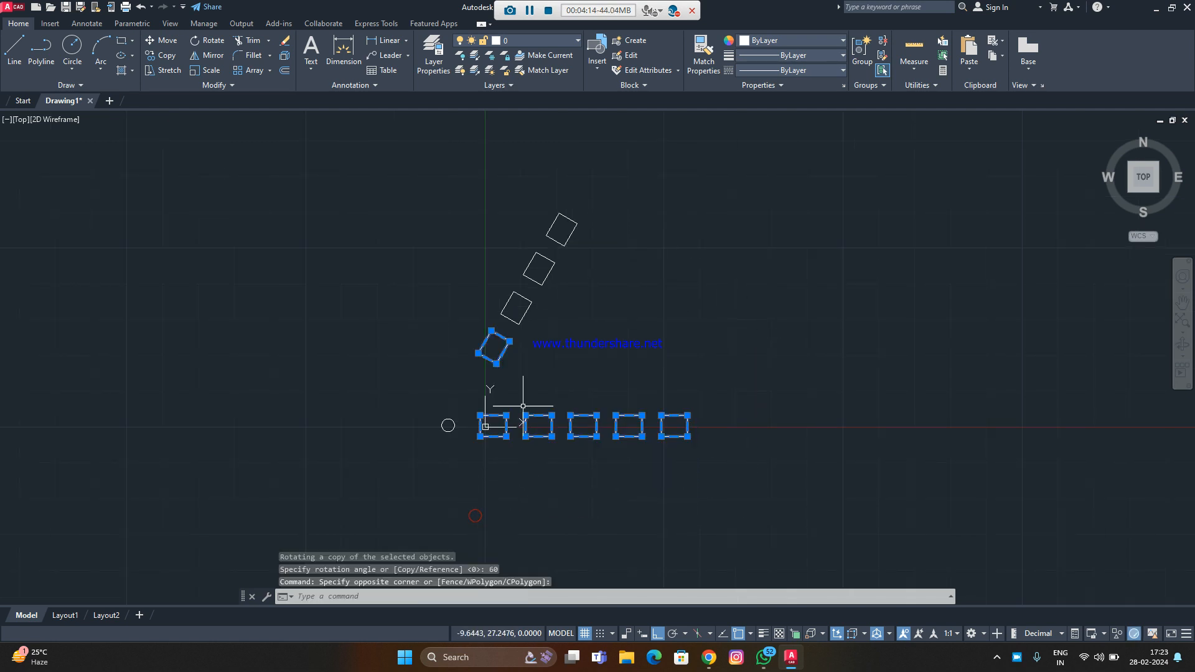
left_click(205, 56)
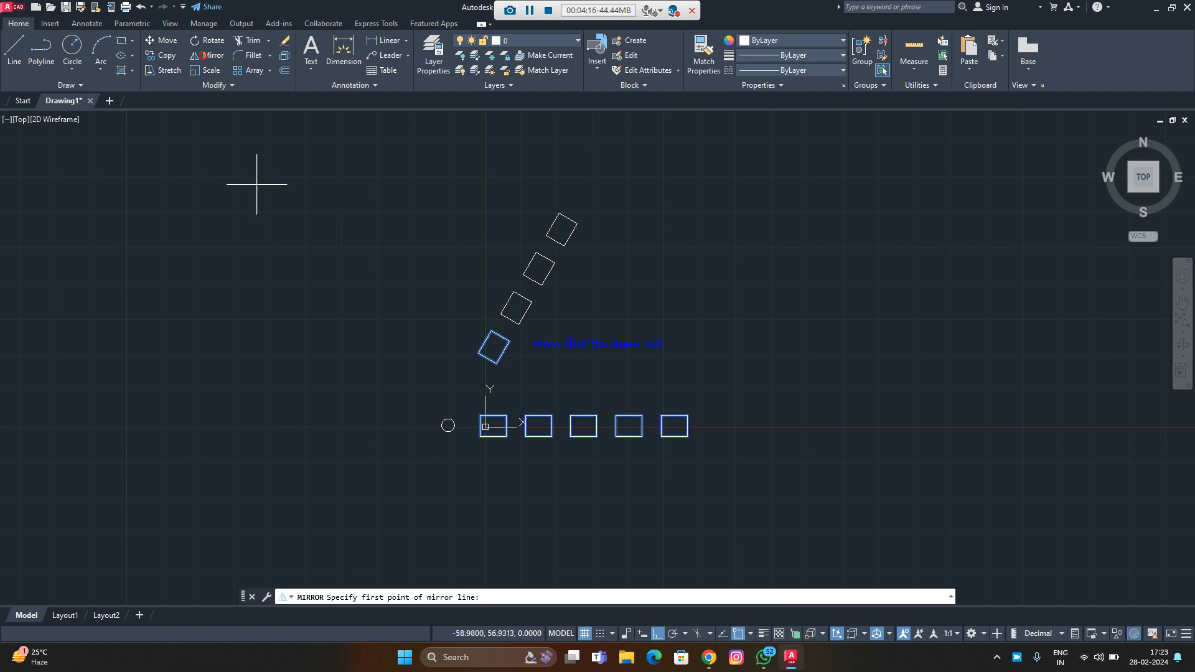
left_click(448, 426)
left_click(455, 277)
right_click(454, 278)
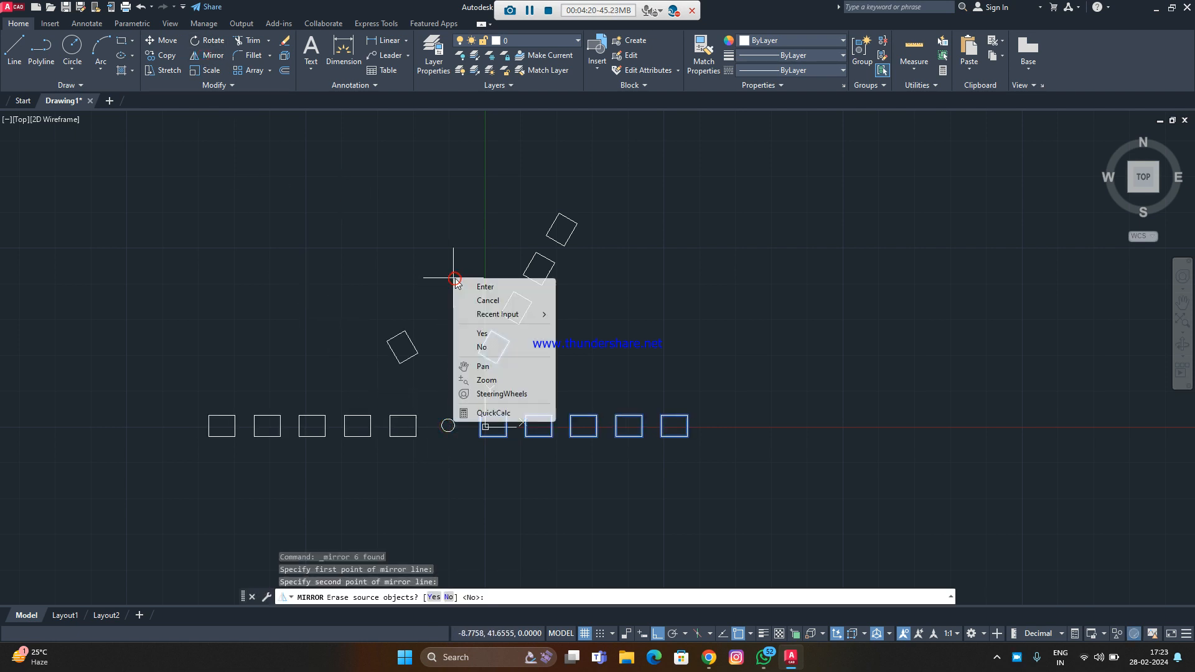
left_click(462, 287)
Scale a copy of all objects by a factor of 4 from a base point below the row's left end.
scroll(393, 329, "down", 4)
left_click(644, 247)
left_click(154, 513)
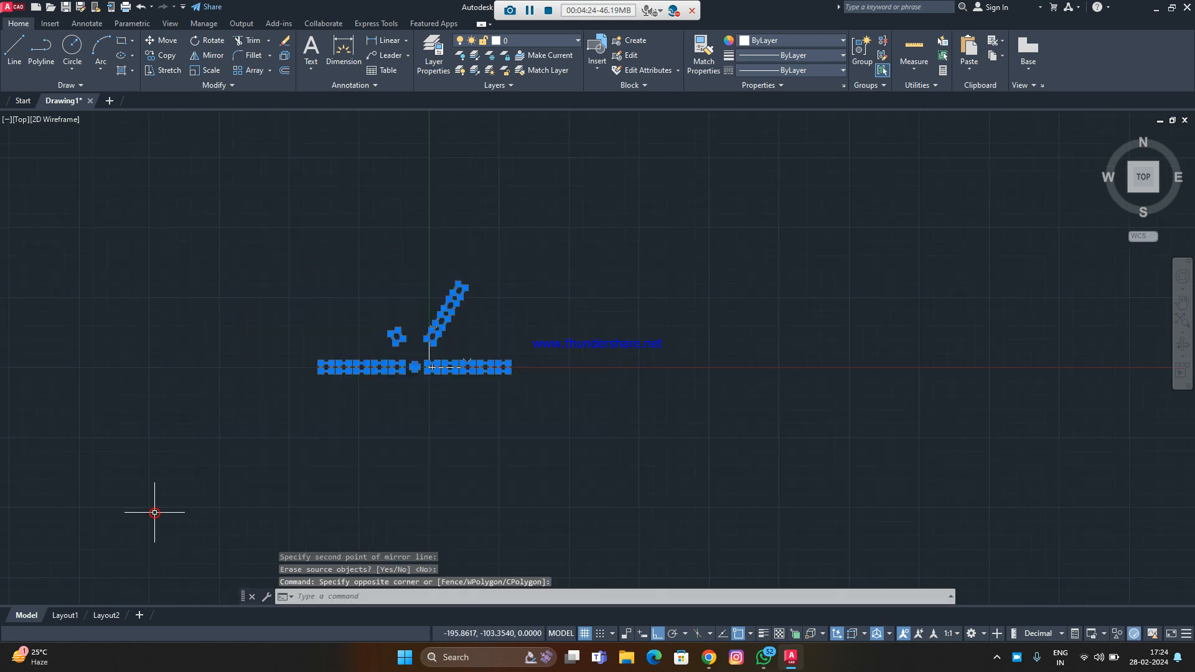
type("sc")
key("Return")
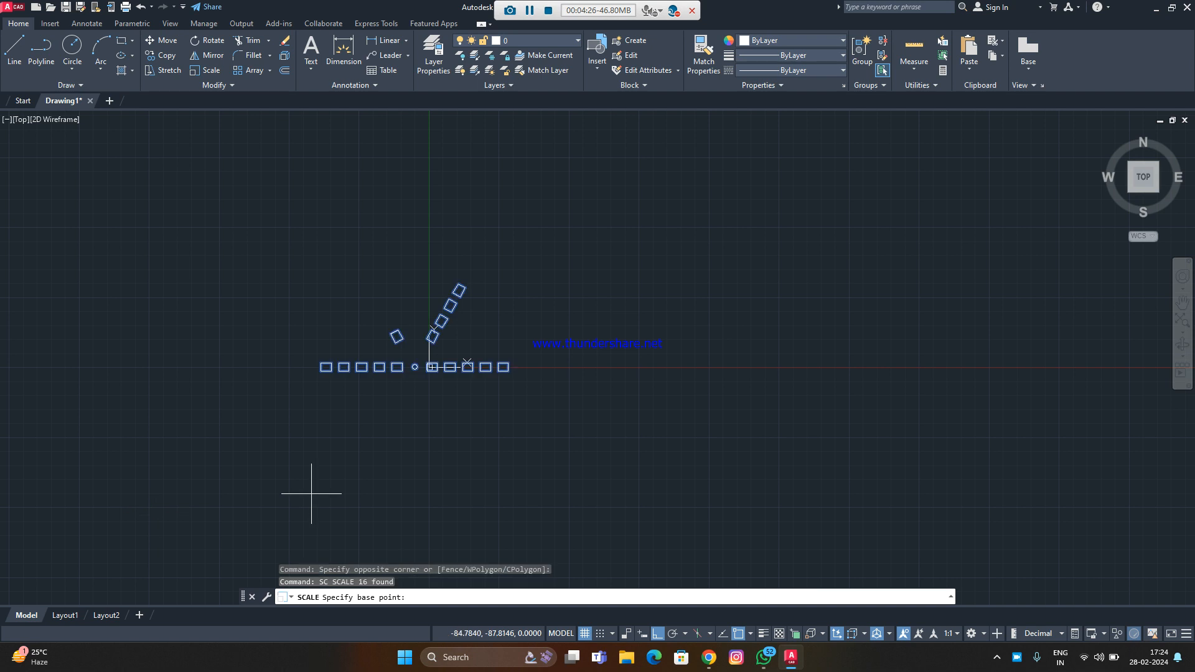
left_click(319, 437)
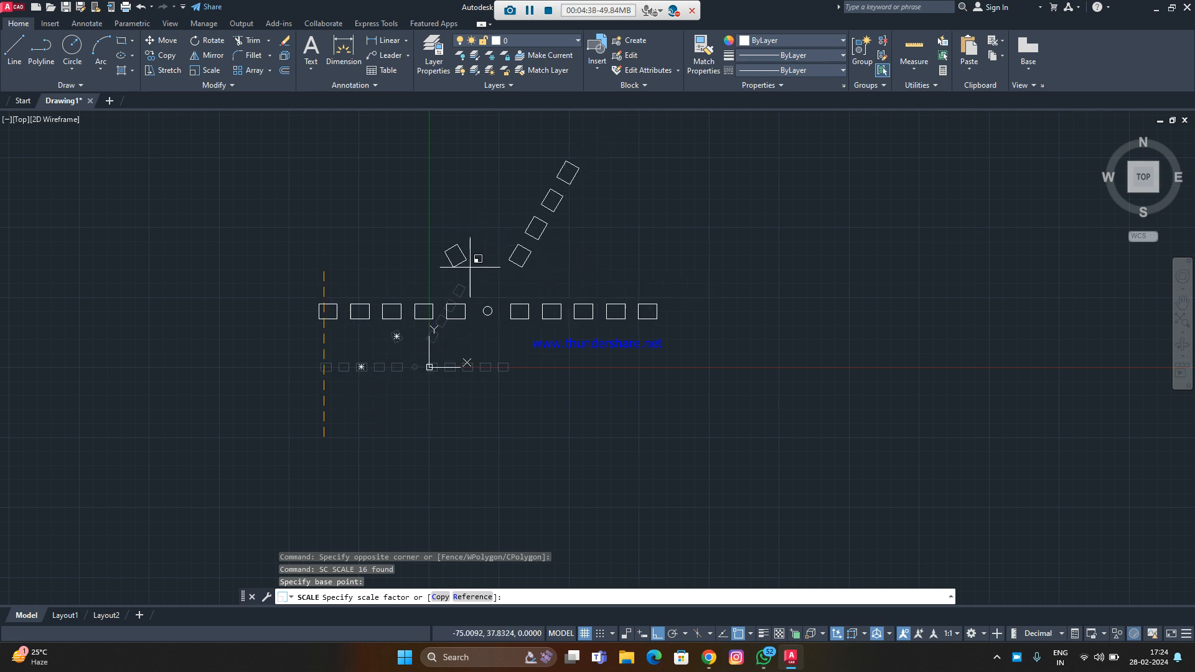
left_click(440, 597)
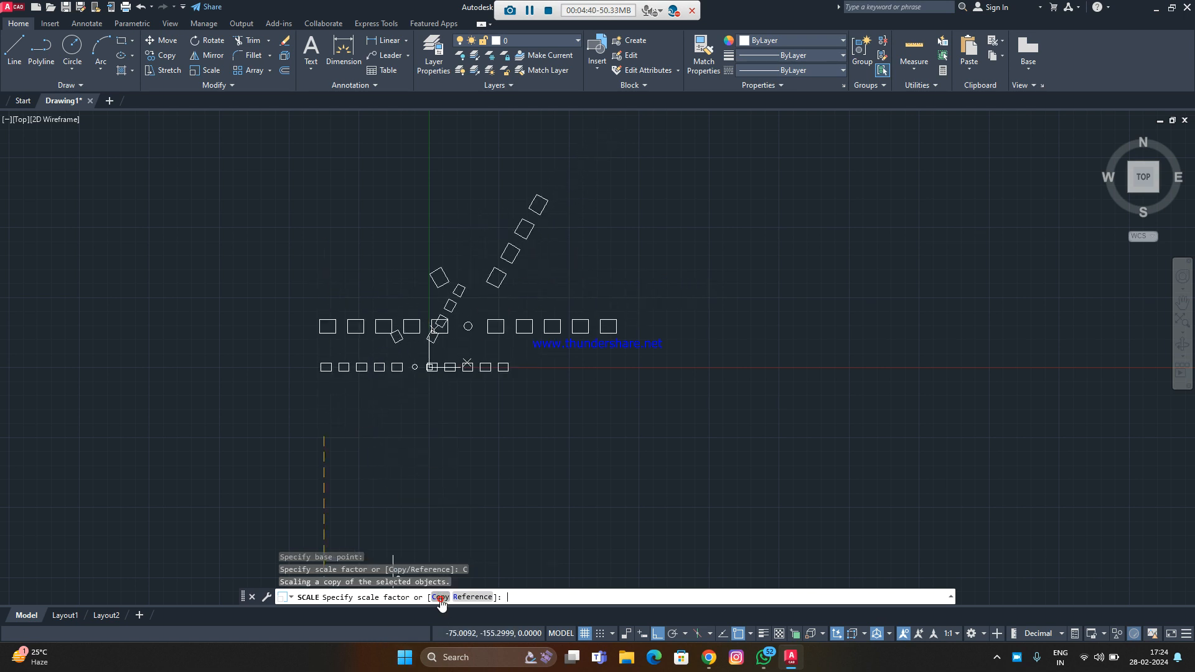
type("4")
key("Return")
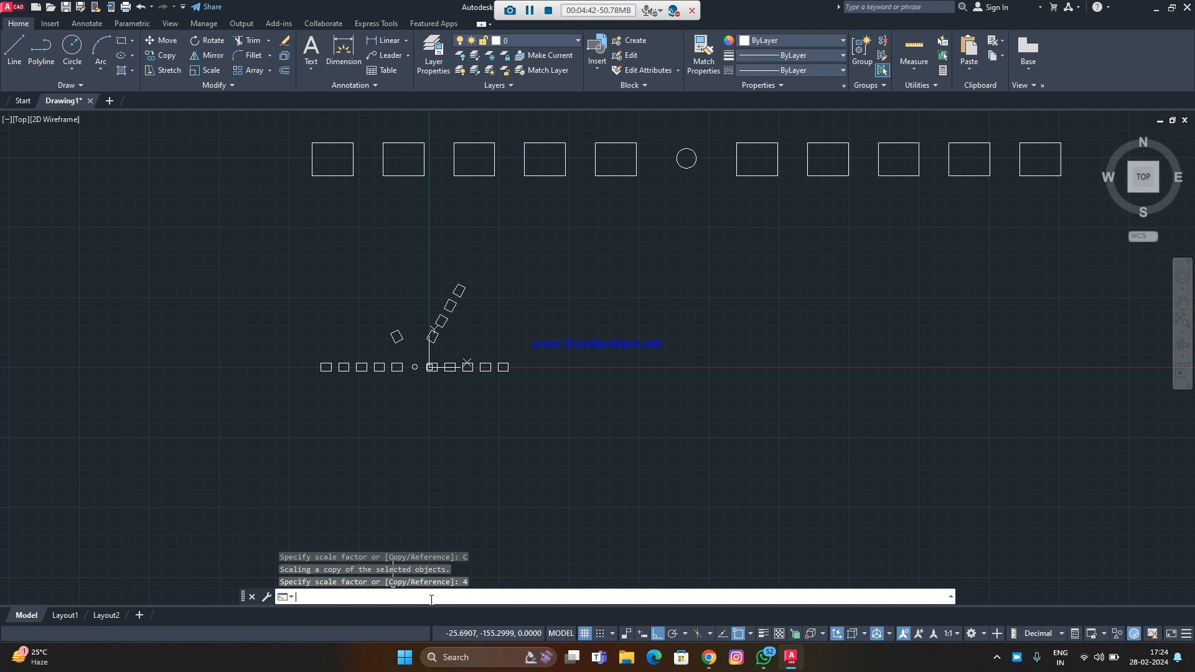
scroll(465, 495, "down", 5)
scroll(483, 459, "up", 4)
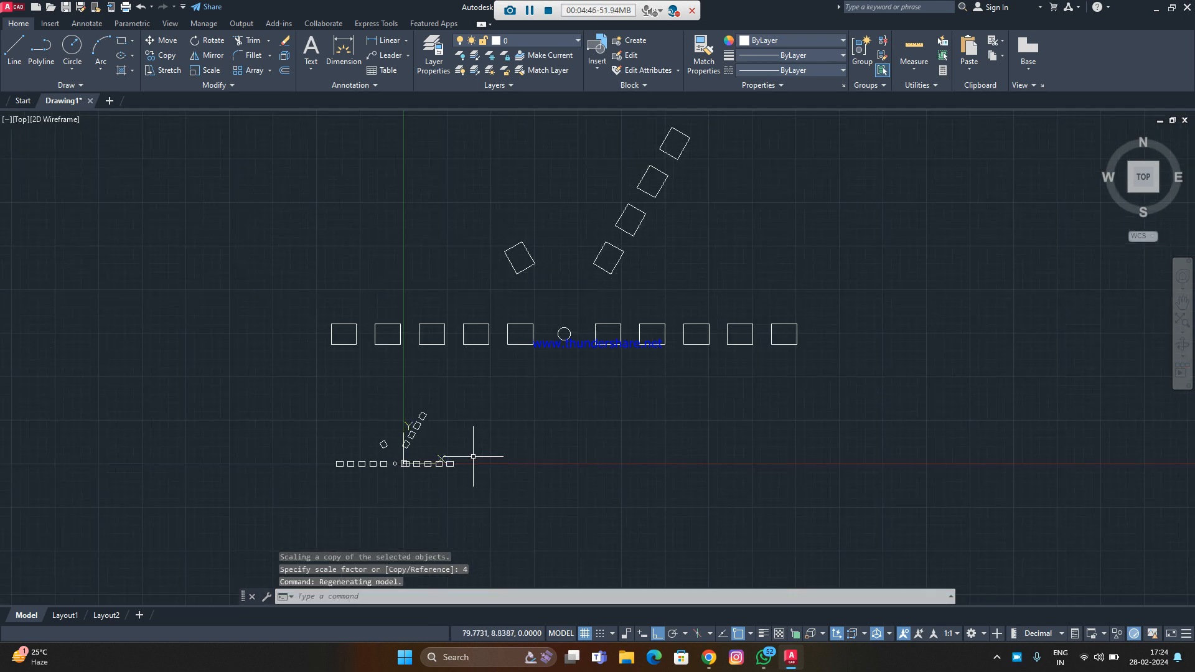
Erase all the objects in the drawing, both the original set and the scaled copy.
scroll(474, 457, "down", 4)
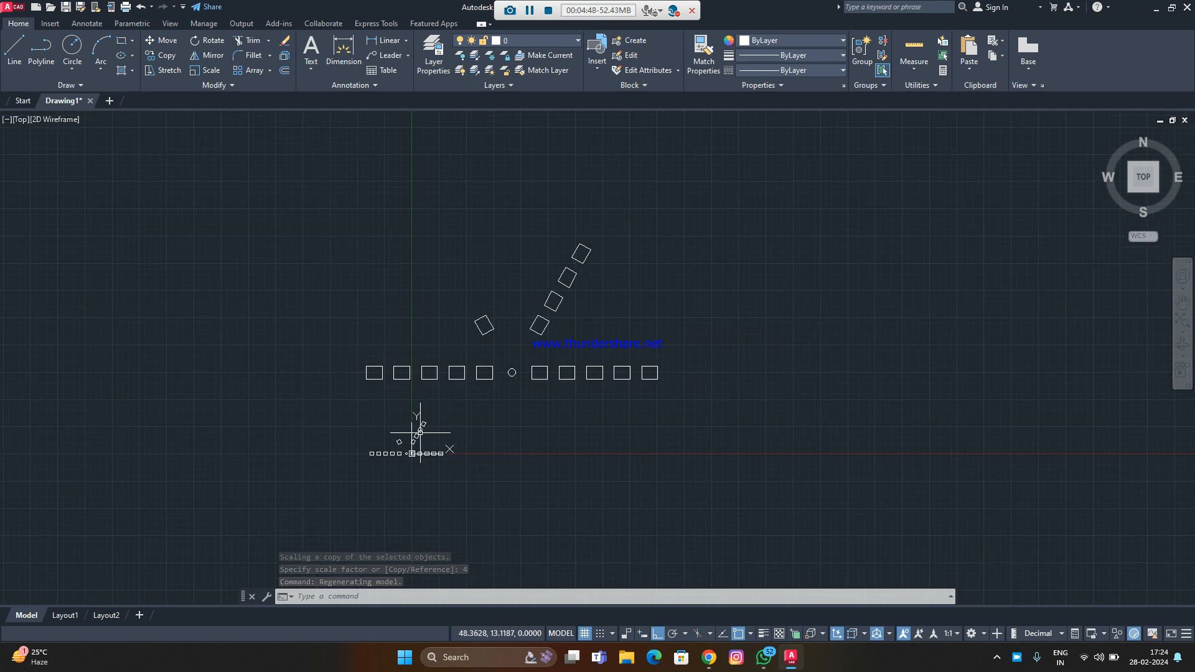
left_click(651, 241)
left_click(234, 522)
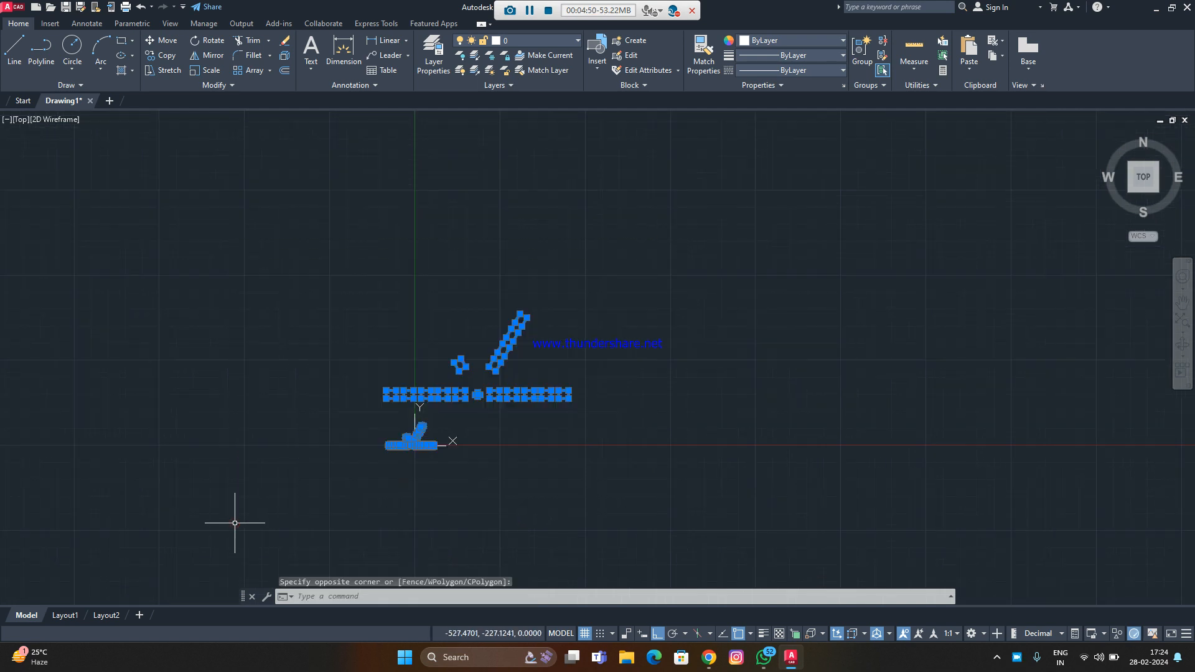
key("Return")
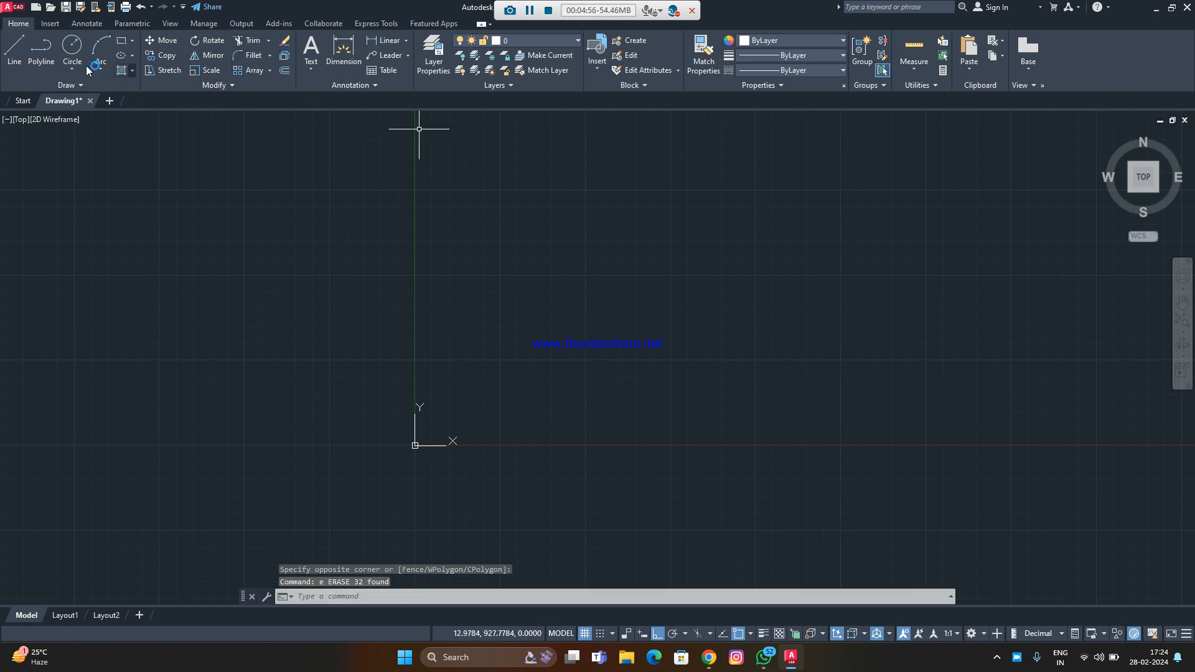
Draw four connected orthogonal lines outlining a rectangle, with the left and bottom edges running past their crossing at the lower-left corner.
left_click(13, 50)
left_click(256, 329)
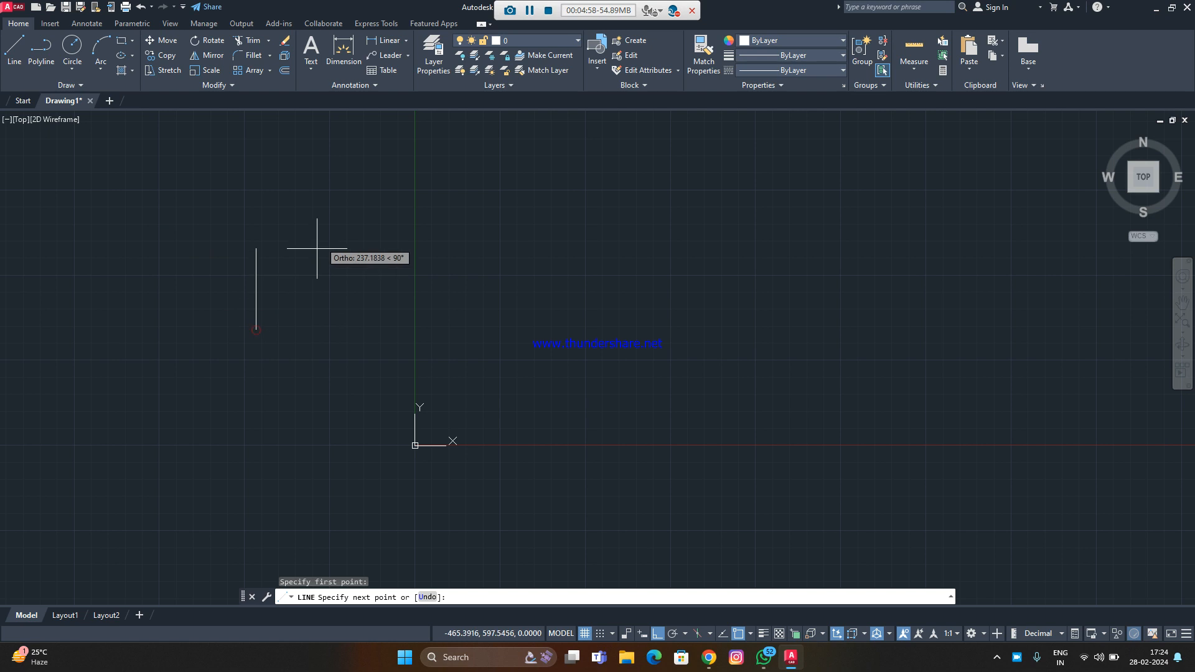
left_click(280, 227)
left_click(339, 227)
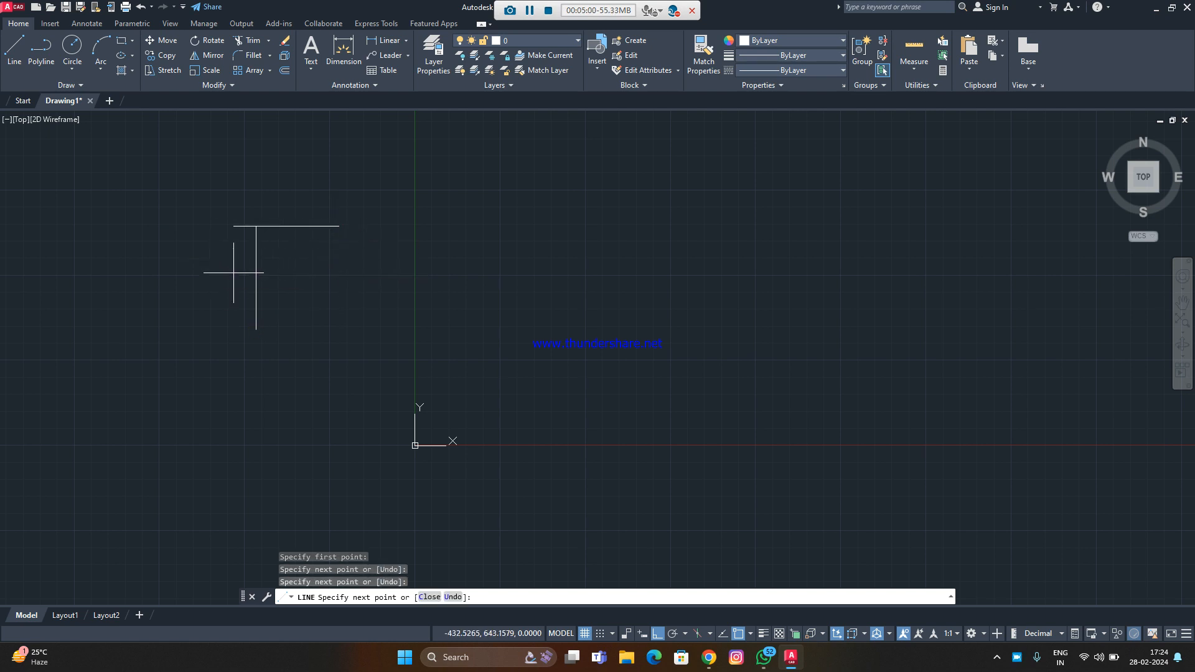
left_click(339, 306)
left_click(223, 290)
right_click(224, 290)
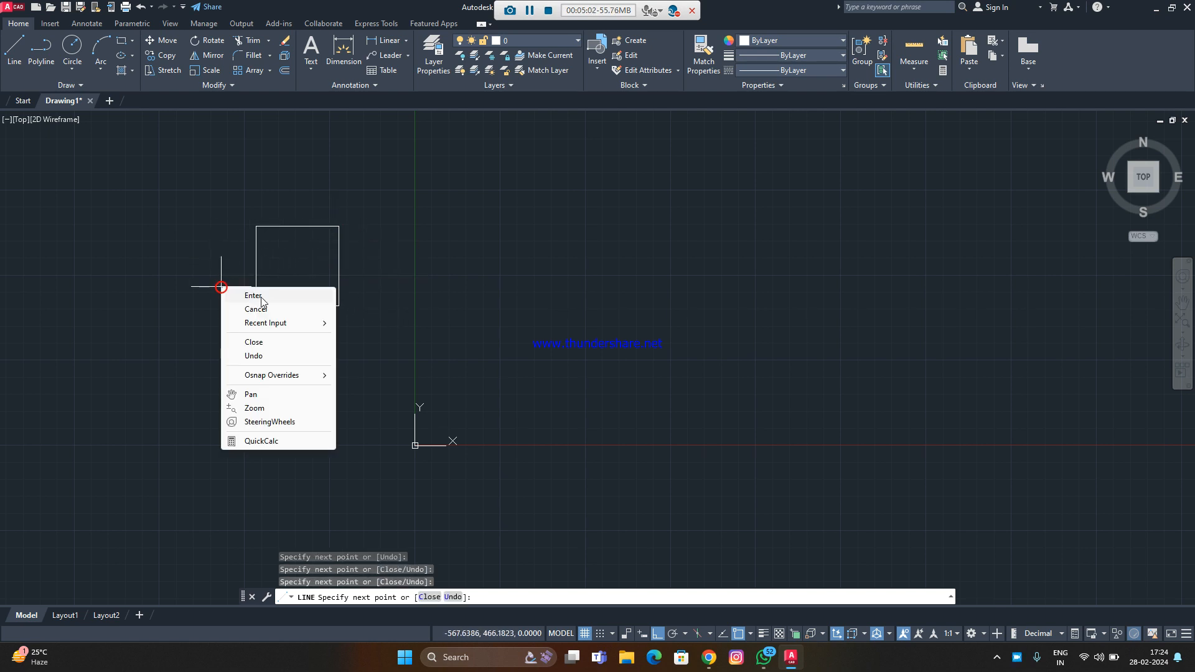
left_click(246, 297)
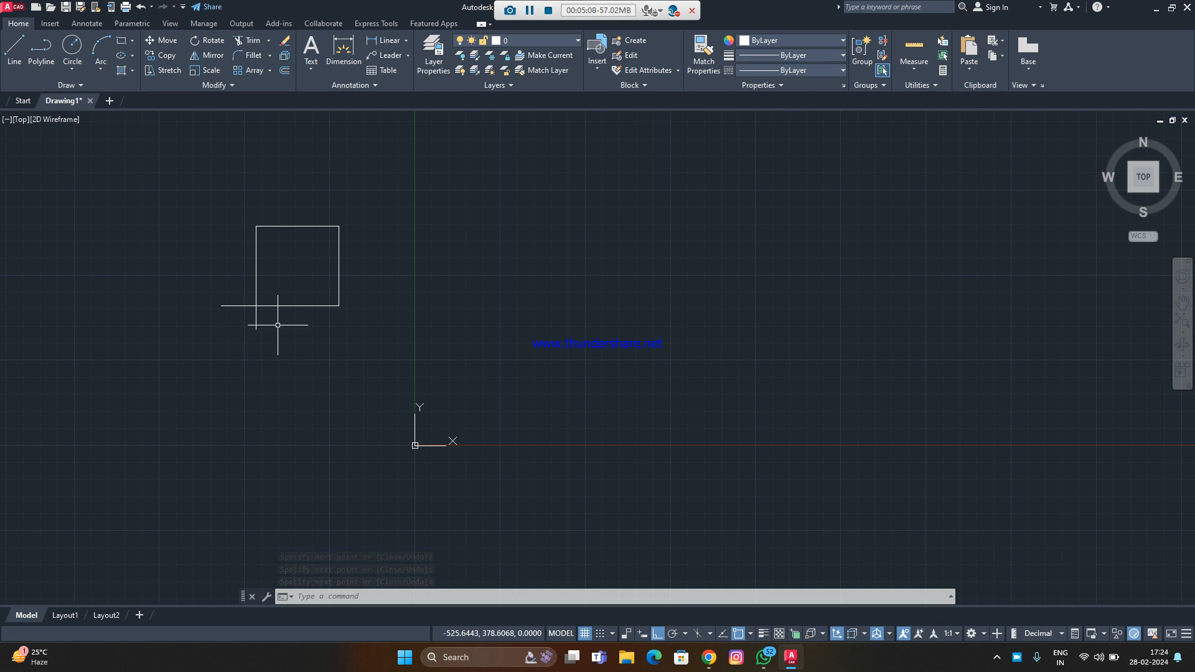
Trim the left vertical line's overhang below the bottom horizontal line.
scroll(259, 307, "up", 4)
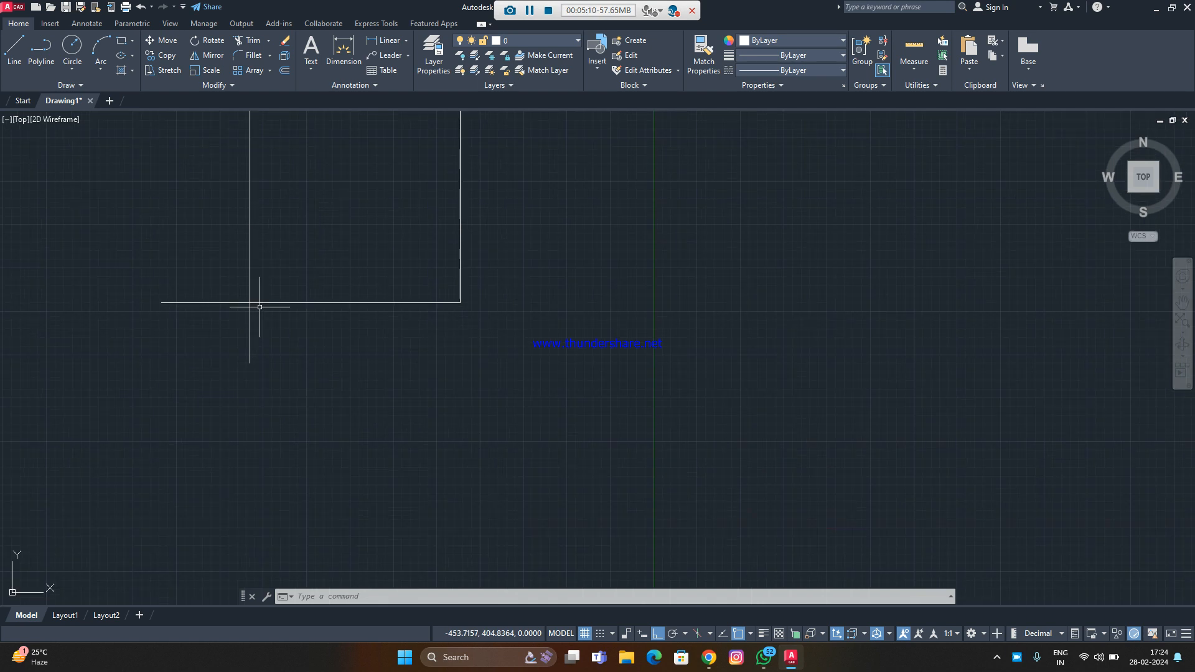
type("tr")
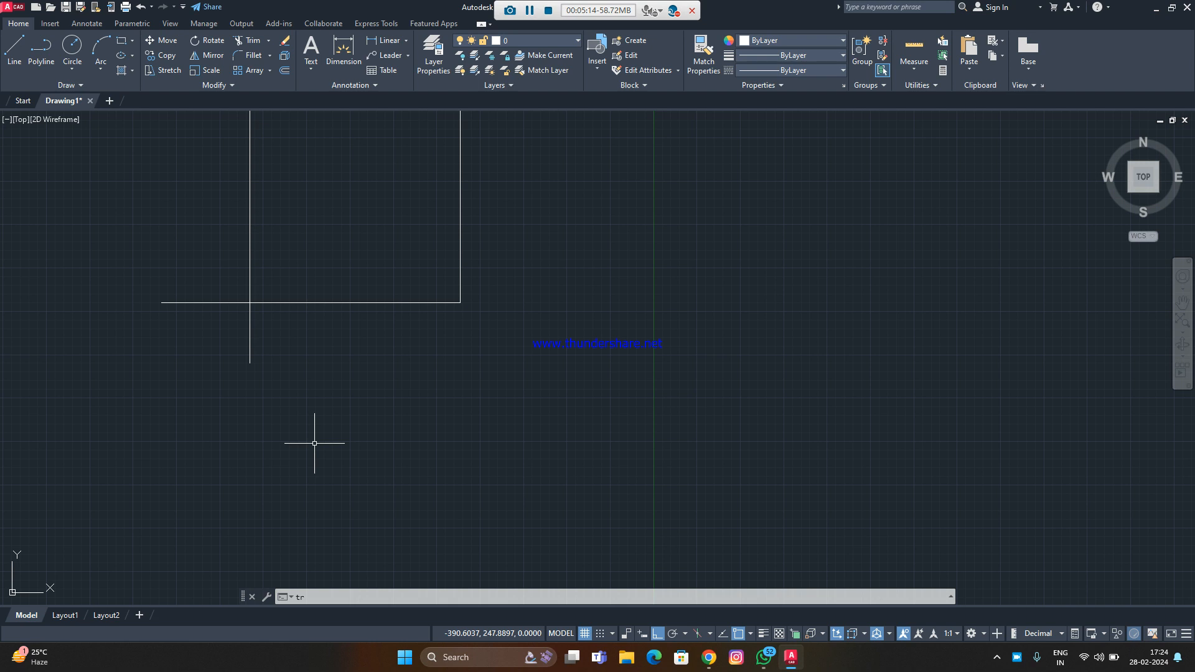
key("Return")
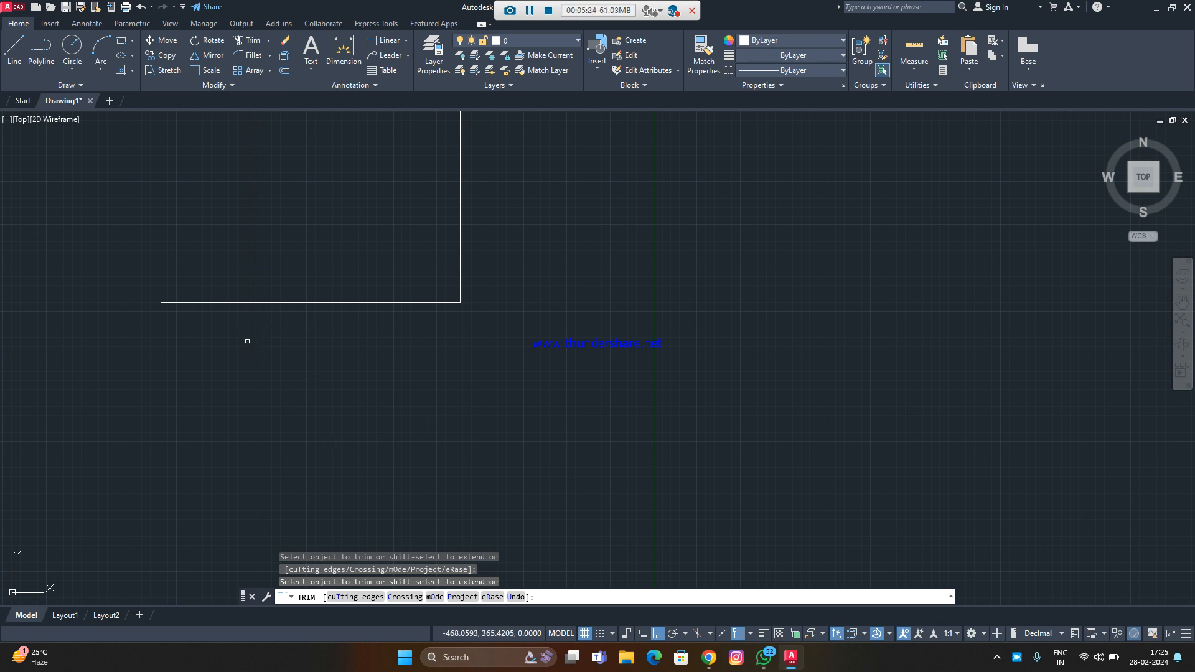
left_click(250, 343)
Trim the bottom line's overhang beyond the left corner and remove the rectangle's left vertical edge.
scroll(227, 328, "down", 4)
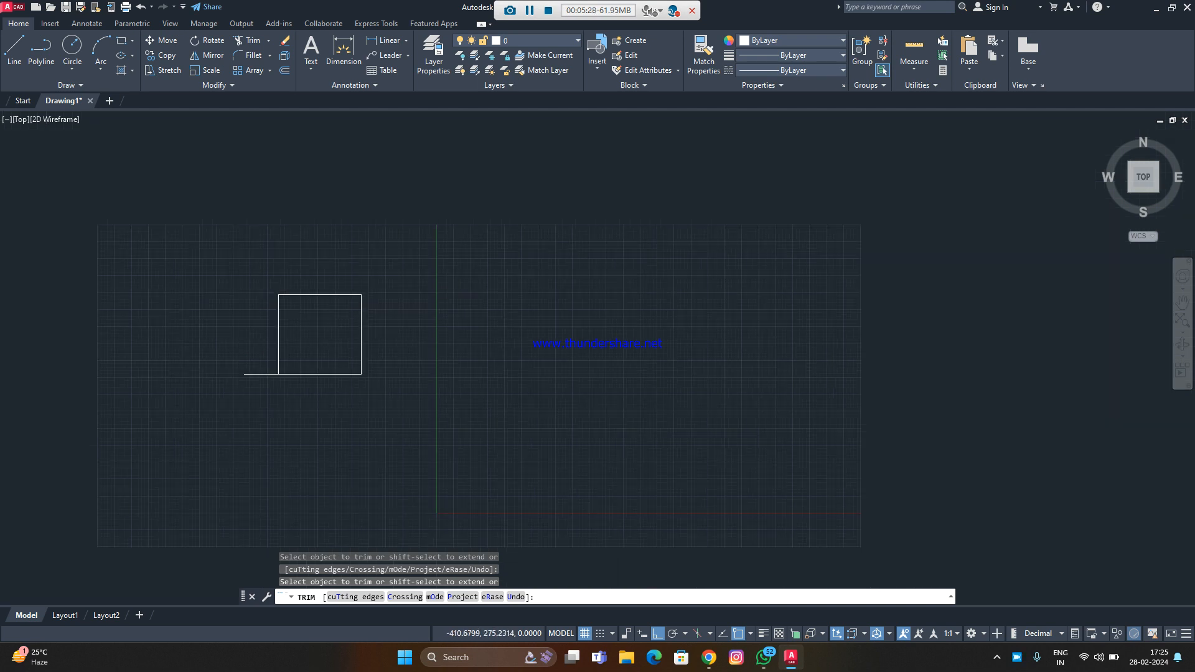
scroll(289, 401, "up", 2)
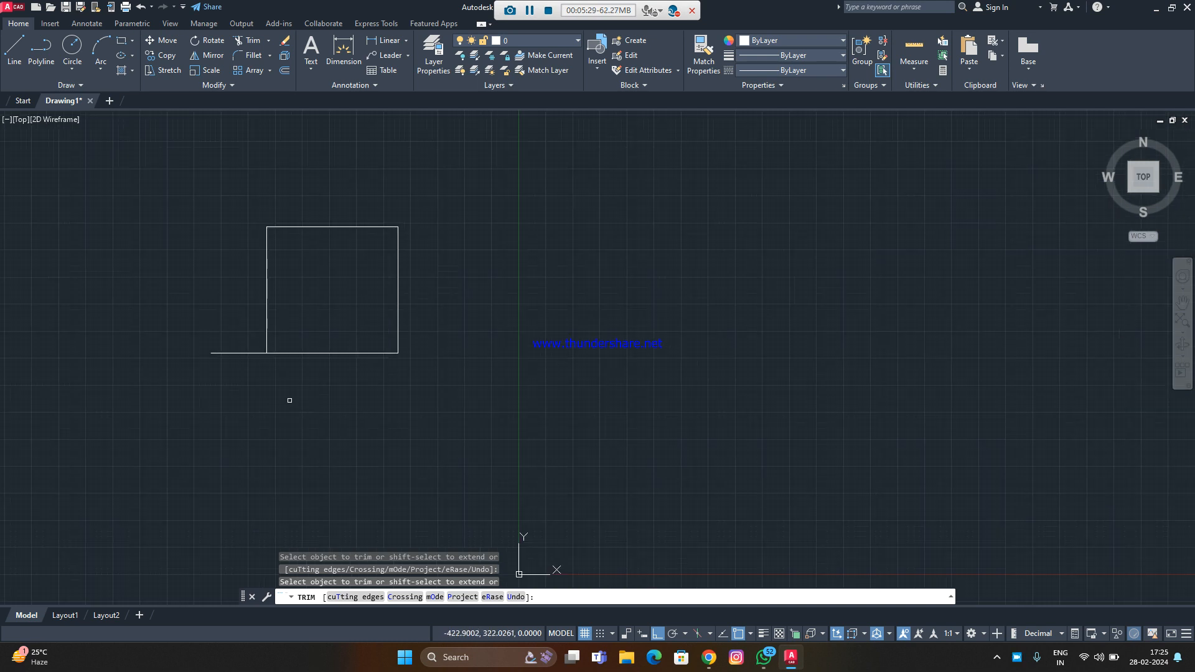
left_click(241, 349)
left_click(225, 369)
left_click(303, 307)
left_click(195, 318)
right_click(197, 318)
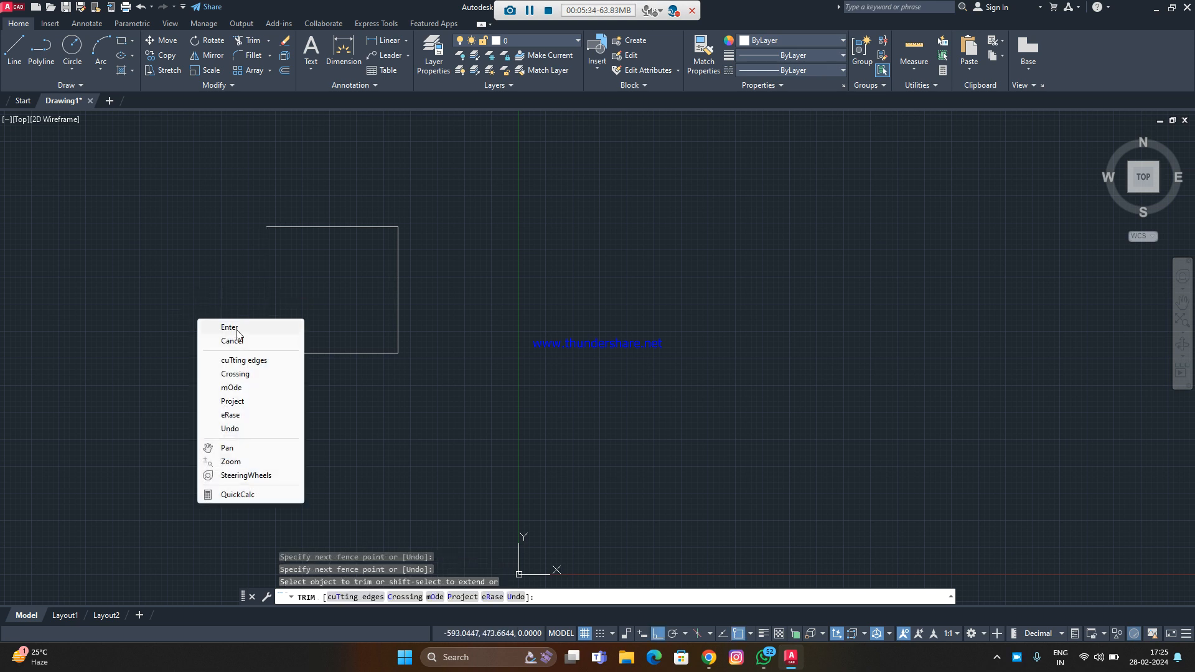
left_click(237, 331)
Draw a short horizontal line to the left of the open shape, level with its middle.
left_click(13, 46)
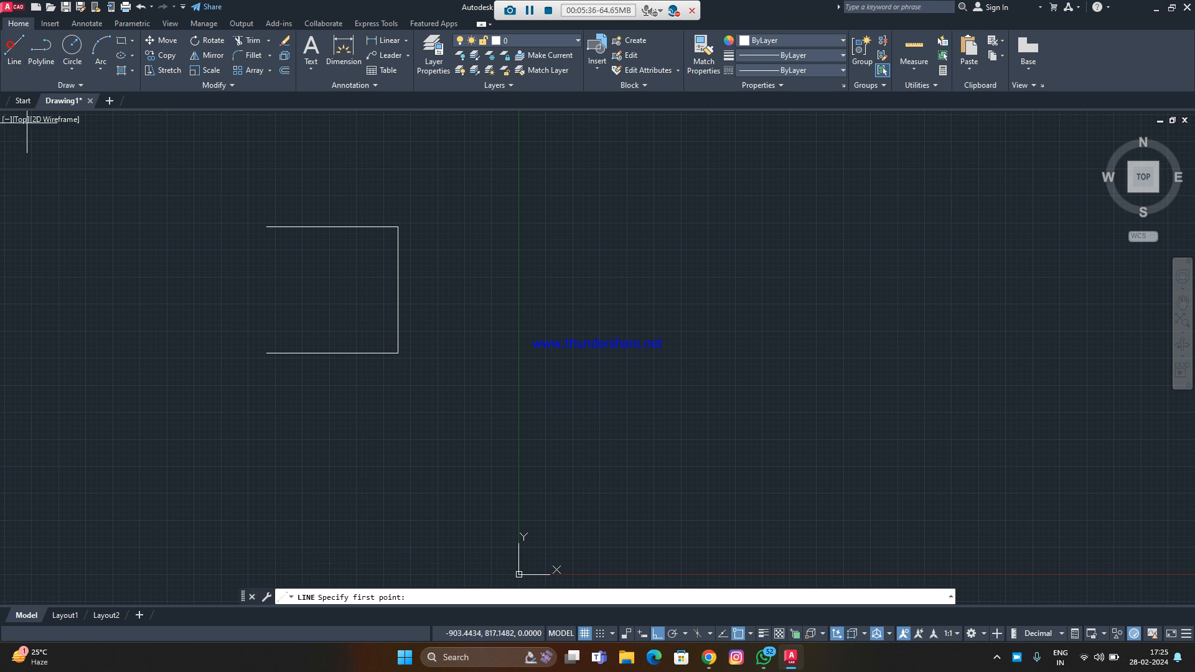
left_click(56, 284)
left_click(157, 285)
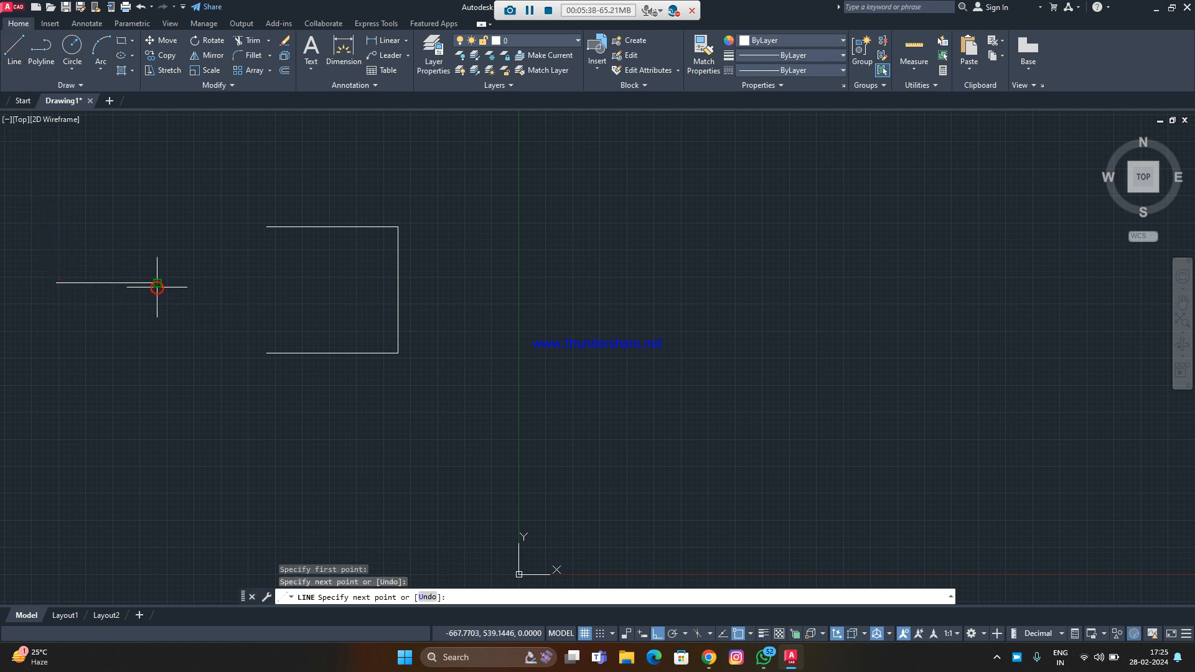
key("Escape")
Extend the short horizontal line to the open shape's right vertical edge.
type("ex")
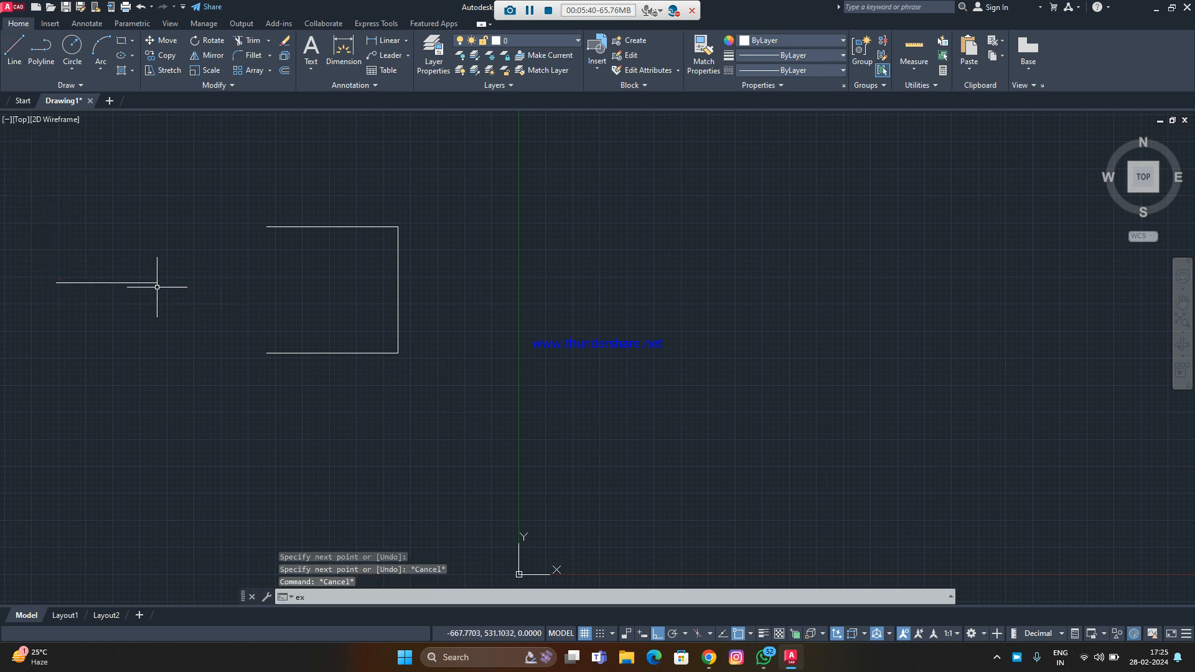
key("Return")
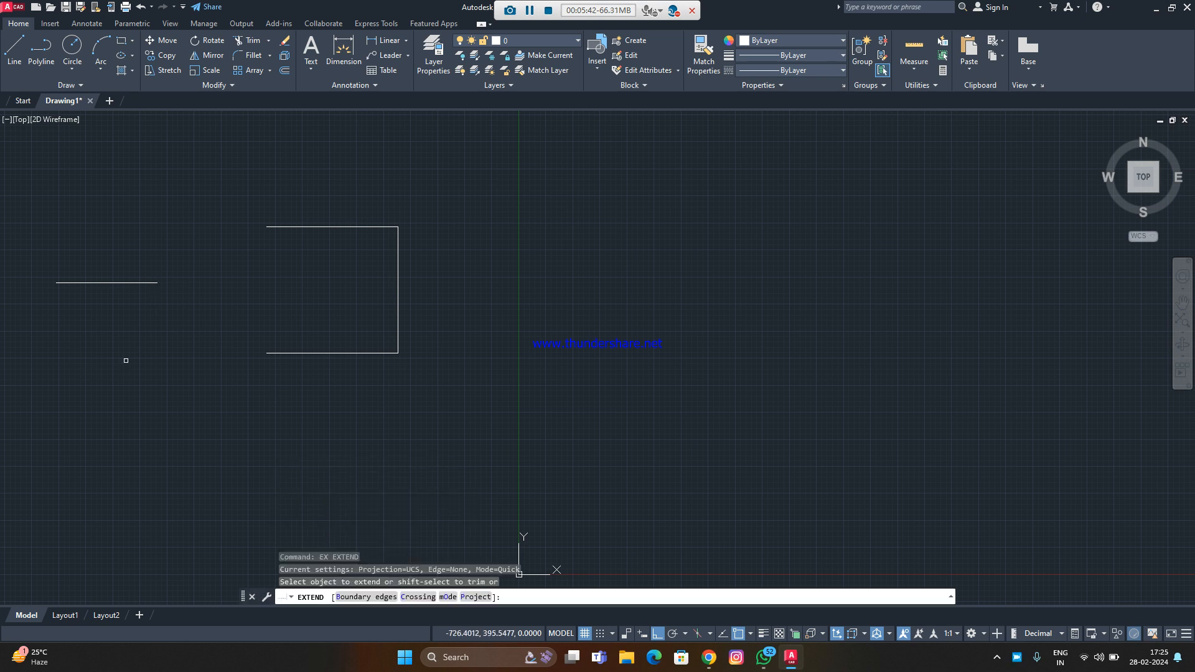
left_click(136, 339)
right_click(114, 200)
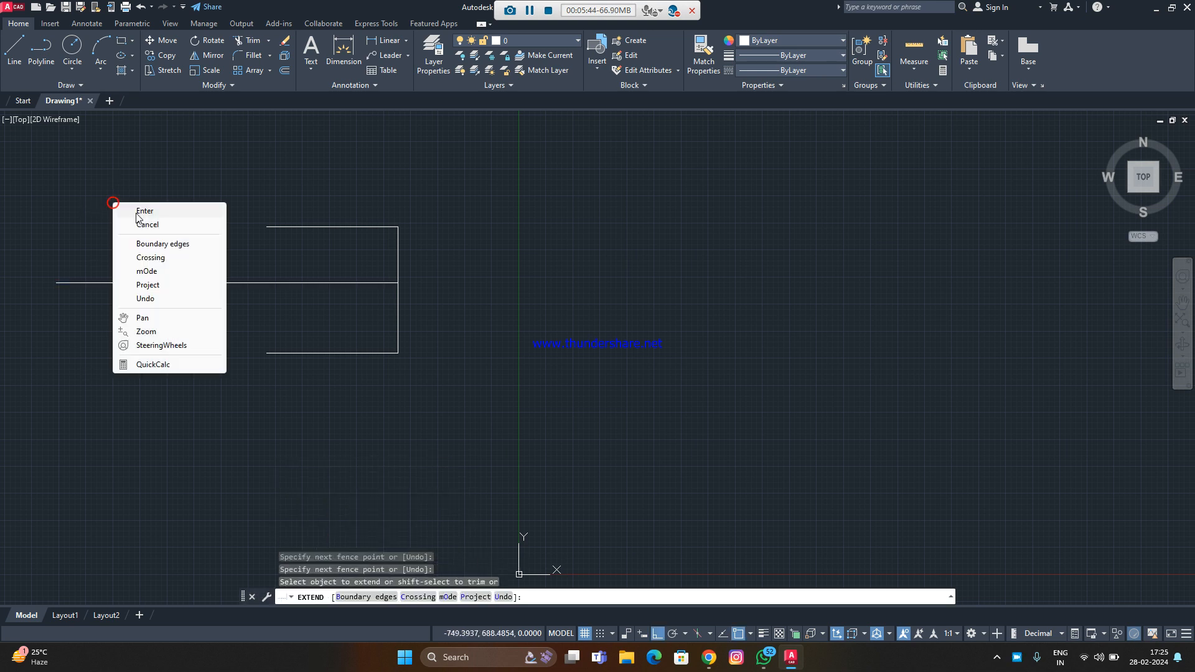
left_click(151, 214)
key("Return")
left_click(235, 256)
type("ex")
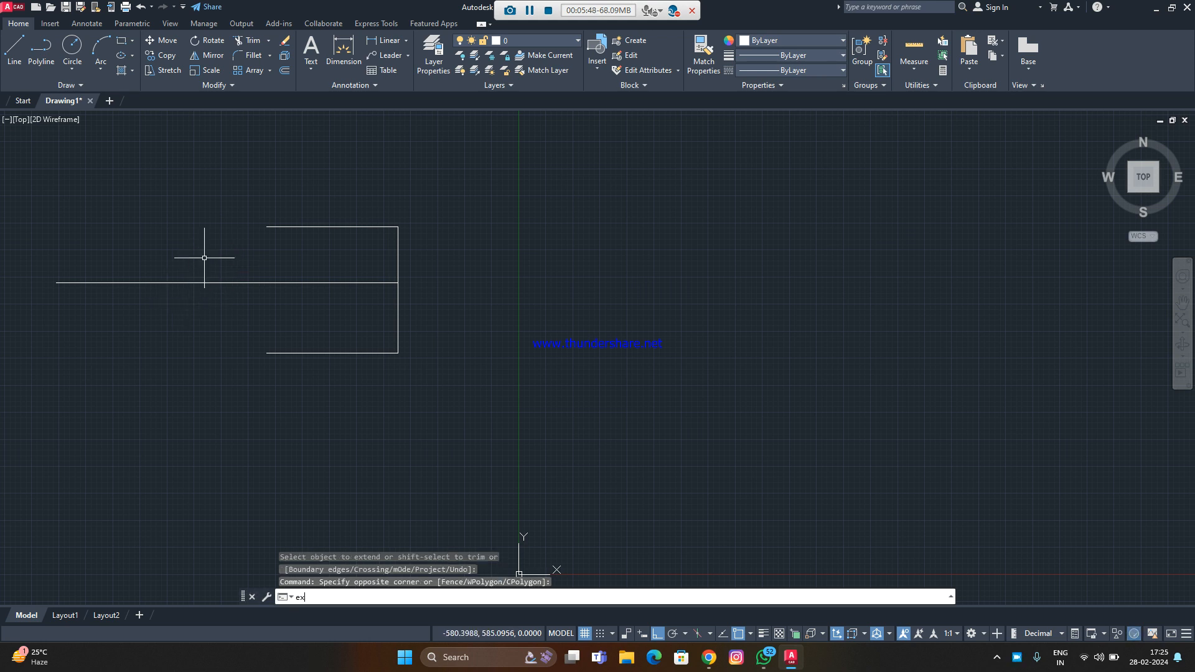
key("Return")
left_click(282, 314)
right_click(260, 274)
left_click(292, 283)
key("Return")
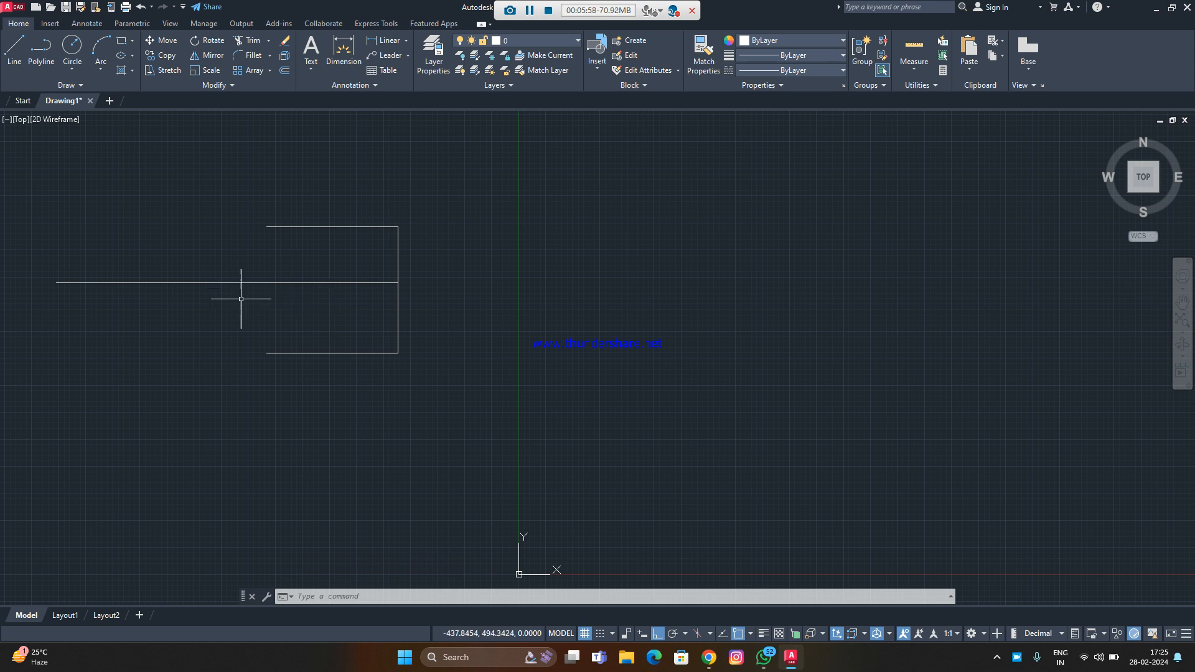
Erase all four lines, including the extended one.
left_click(530, 170)
left_click(9, 447)
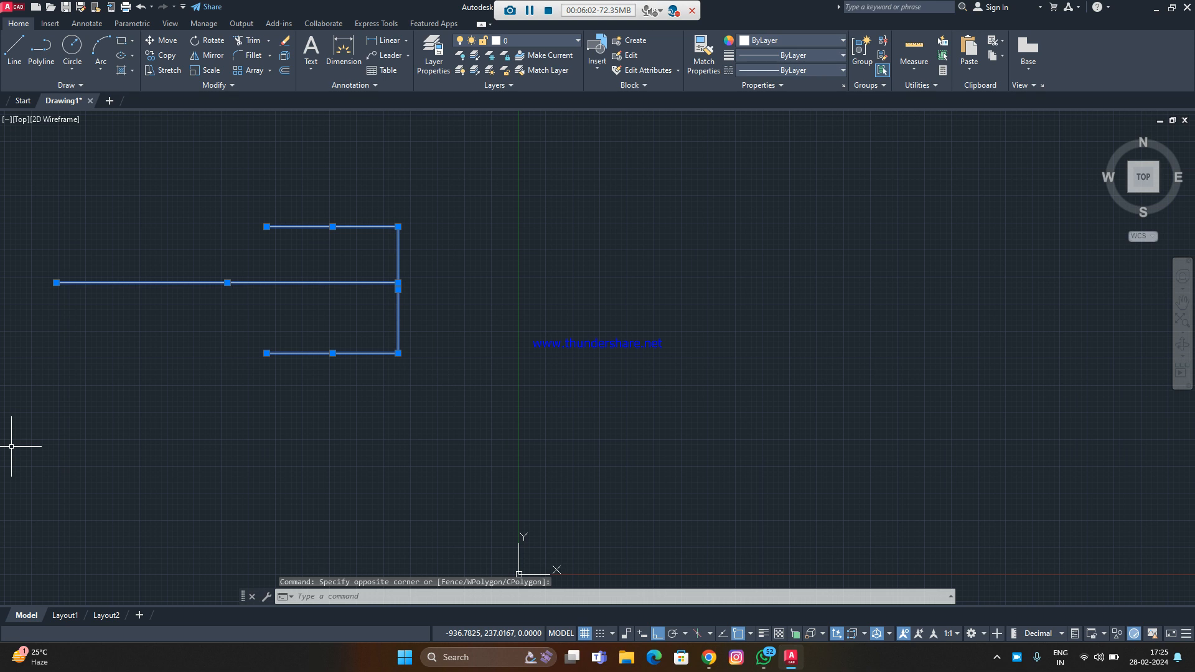
type("e")
key("Return")
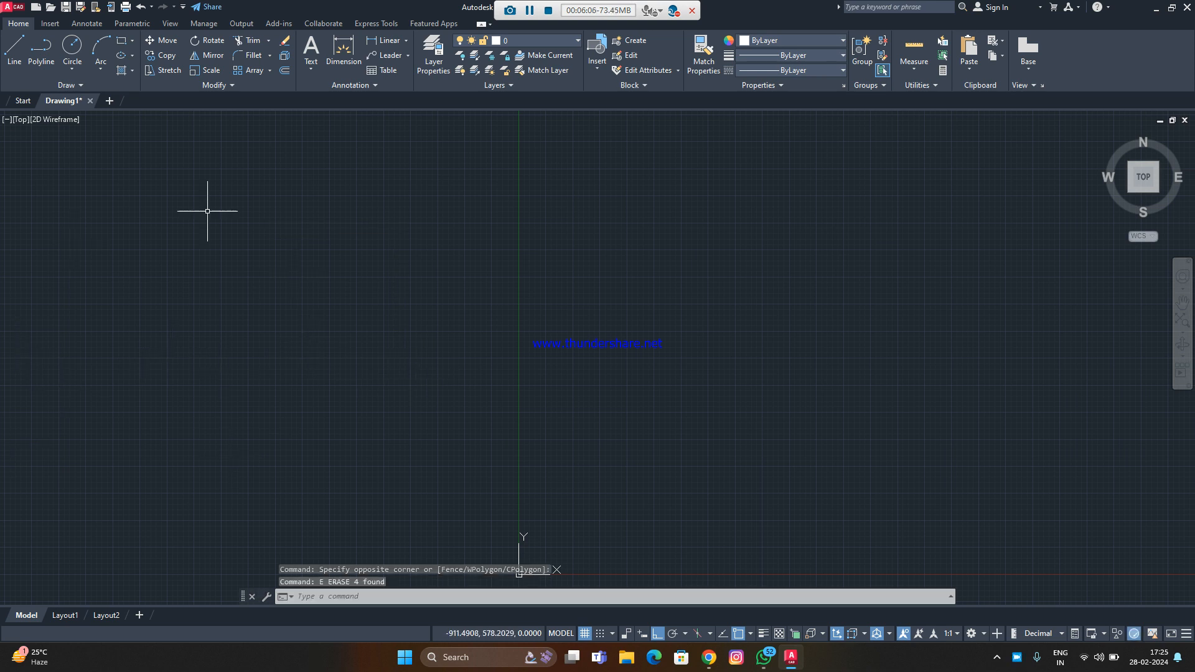
Draw a freehand-sized rectangle, wider than tall, to the left of the vertical axis.
type("rec")
key("Return")
left_click(168, 212)
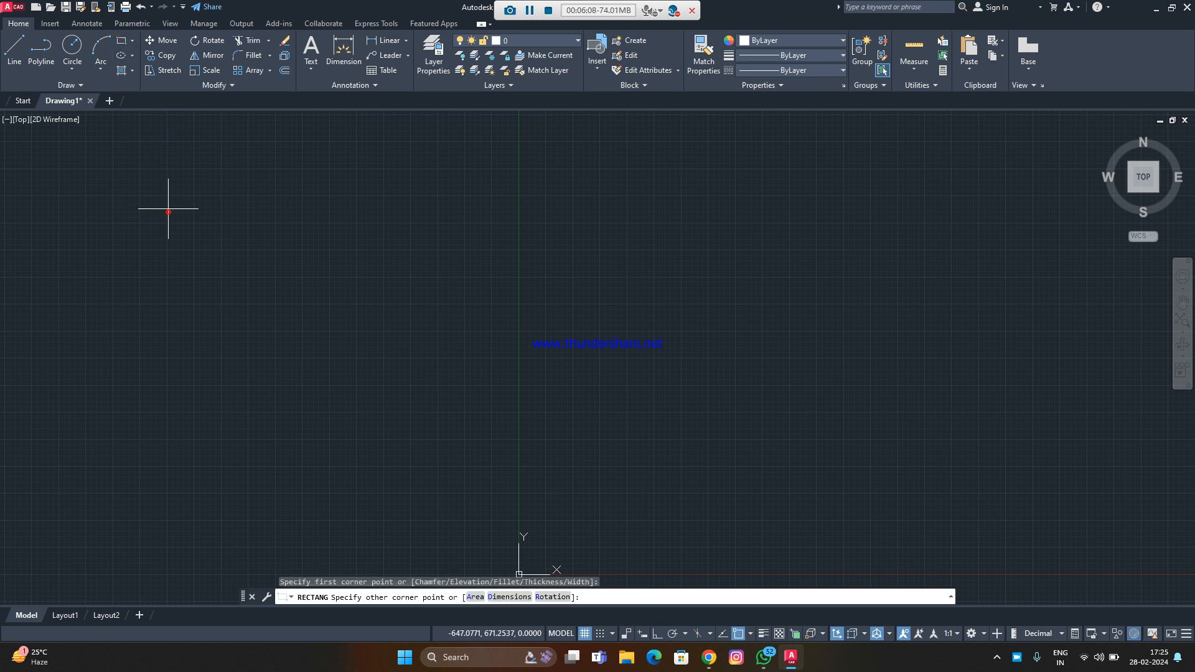
left_click(355, 344)
Stretch the rectangle's right side horizontally to the right by about 407 units, past the vertical axis.
type("s")
key("Return")
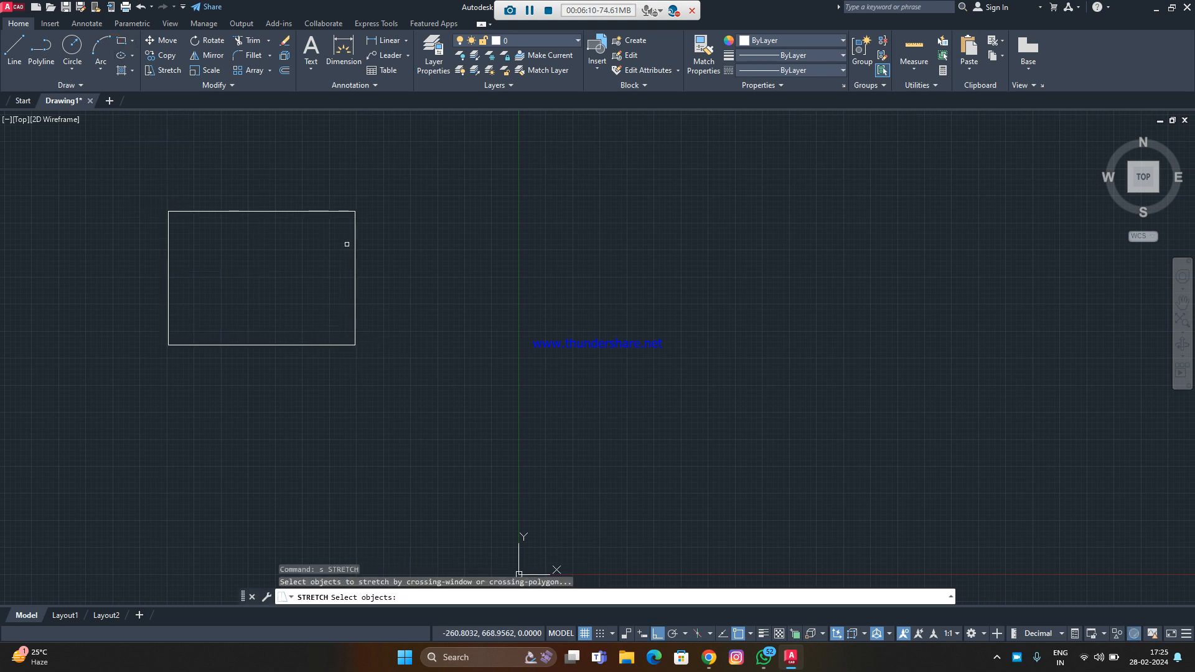
left_click(325, 437)
key("Return")
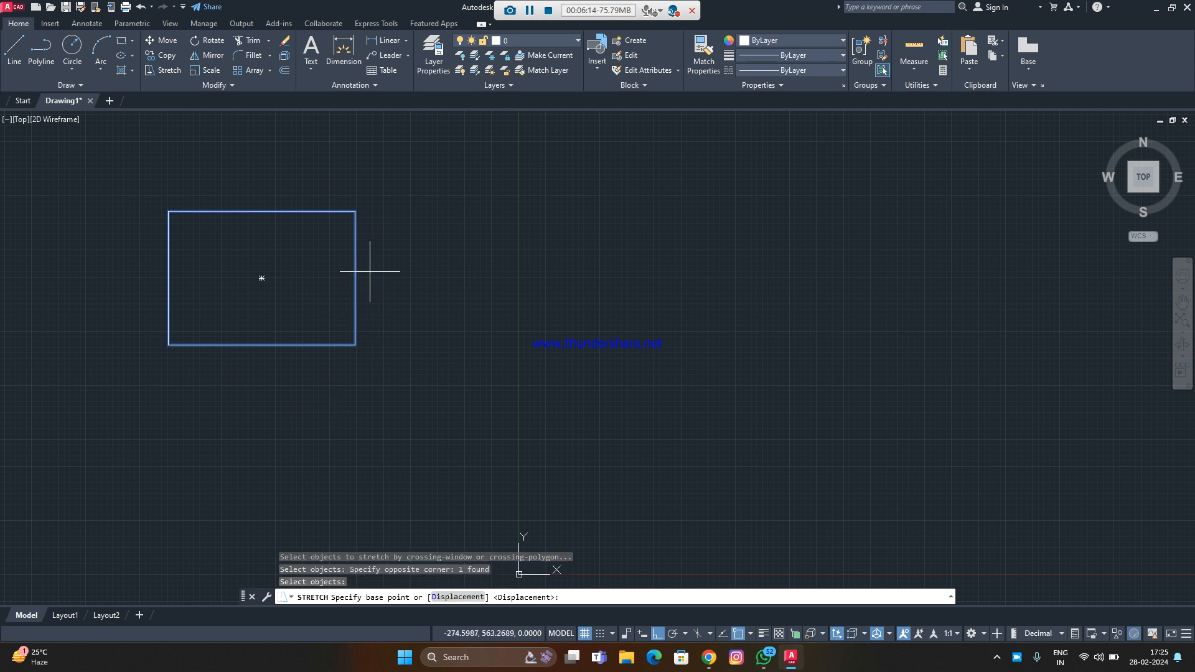
left_click(348, 275)
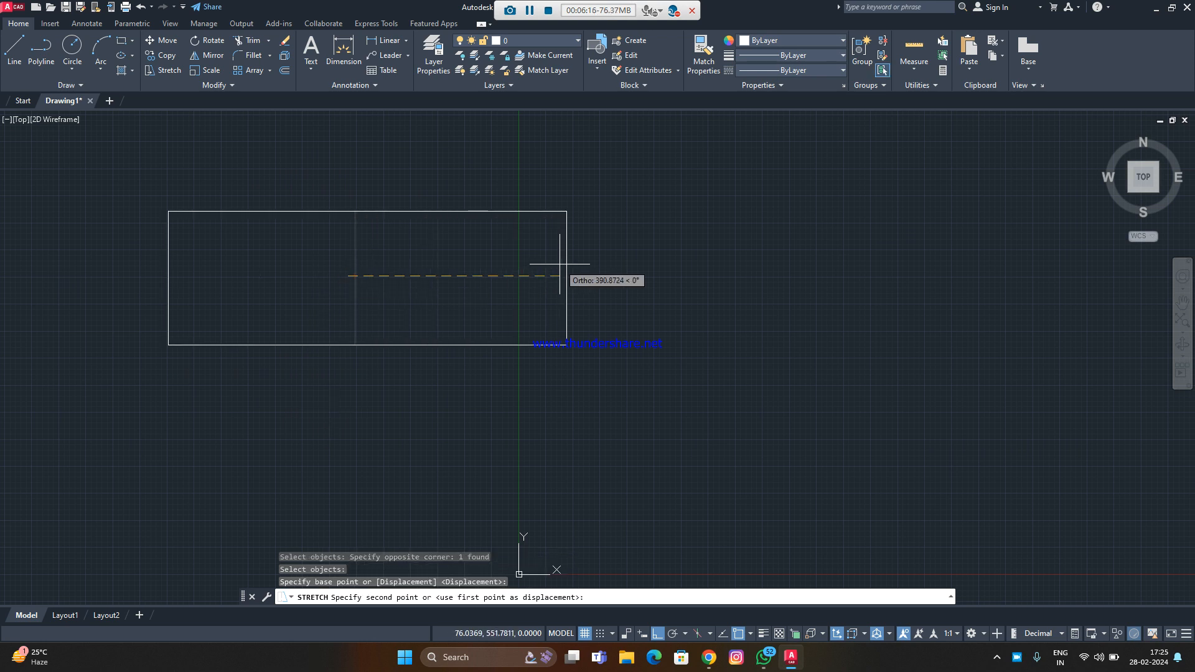
left_click(569, 277)
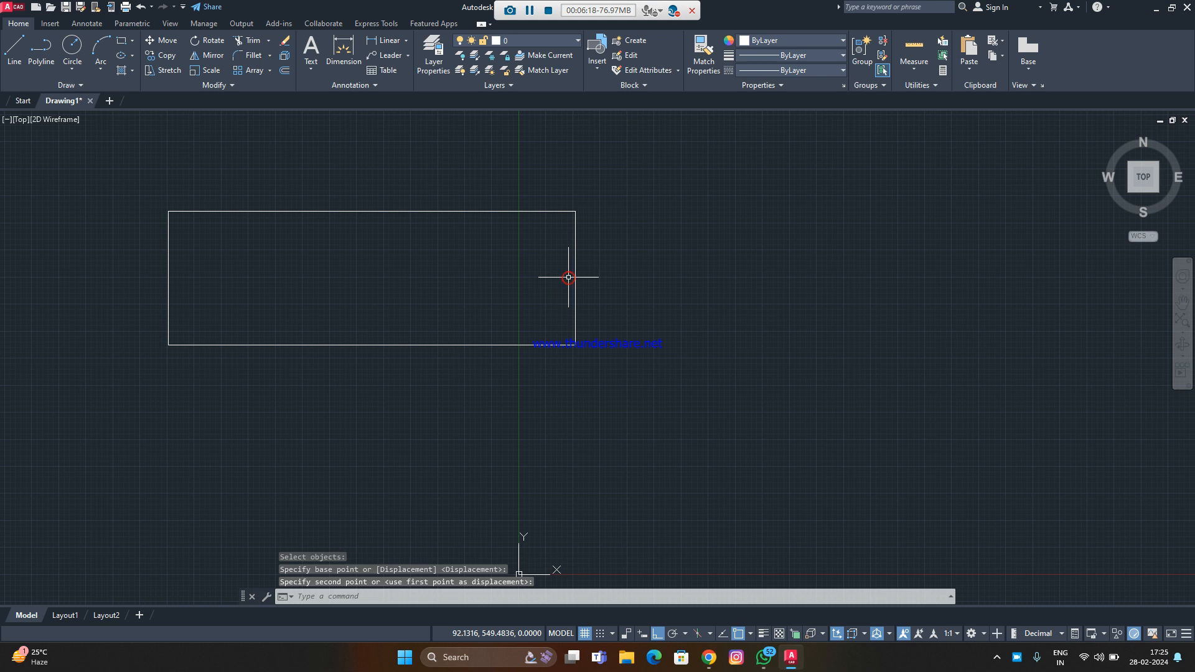
Erase the stretched rectangle.
scroll(425, 282, "down", 4)
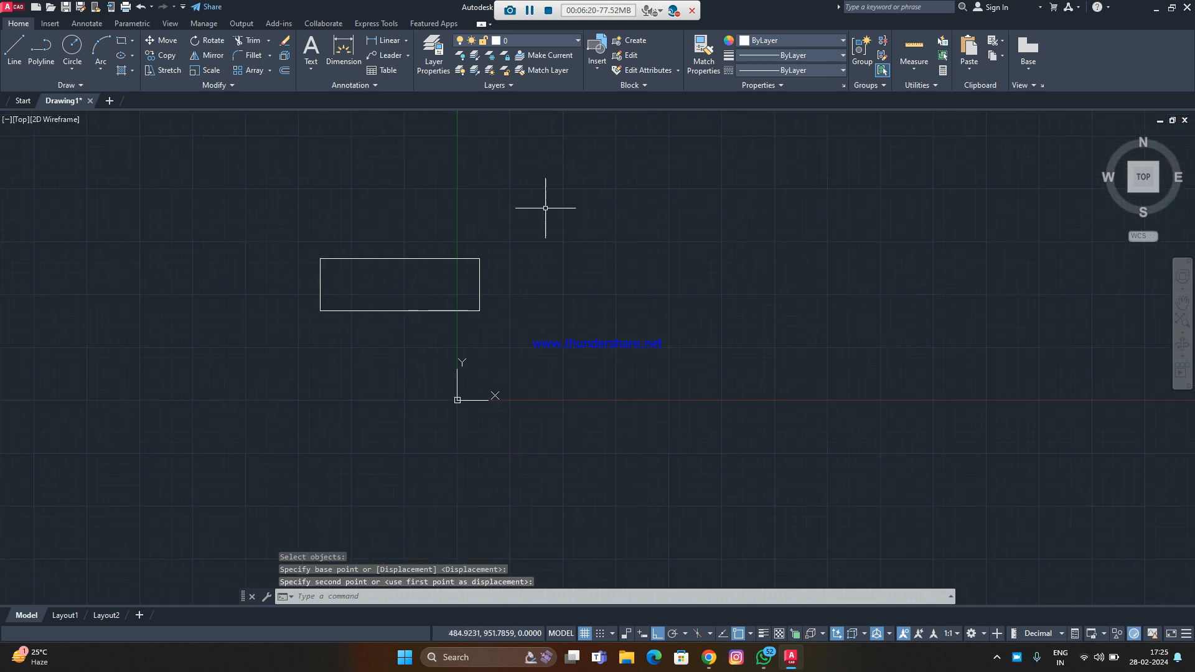
left_click(608, 173)
left_click(186, 412)
right_click(186, 412)
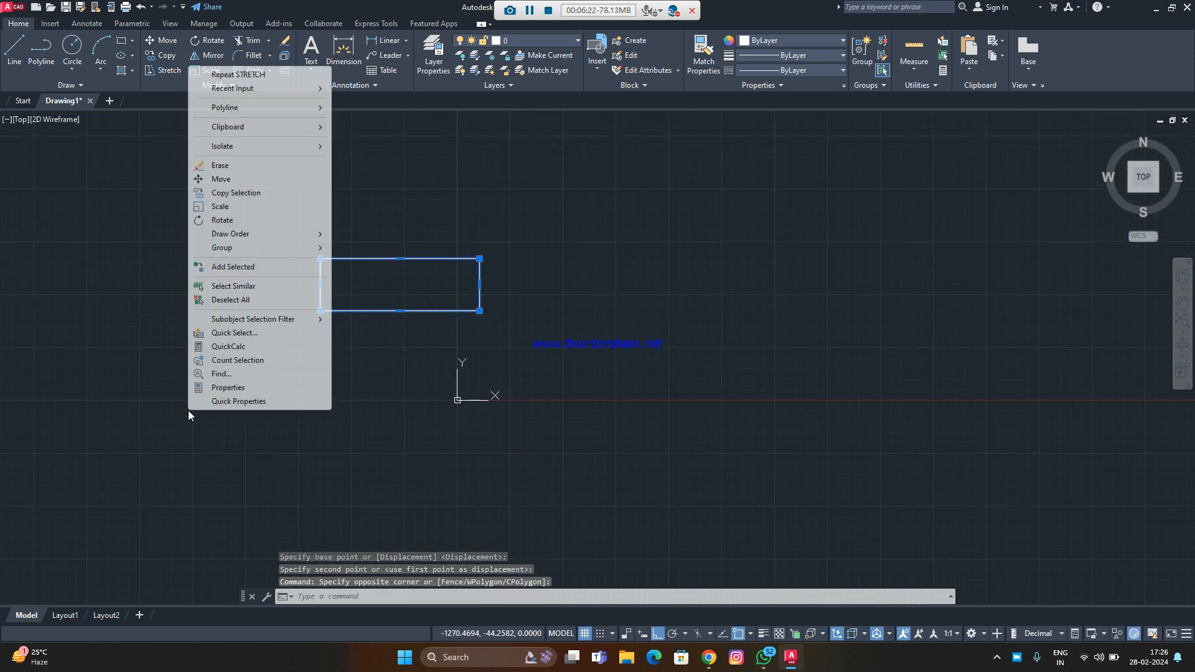
left_click(224, 168)
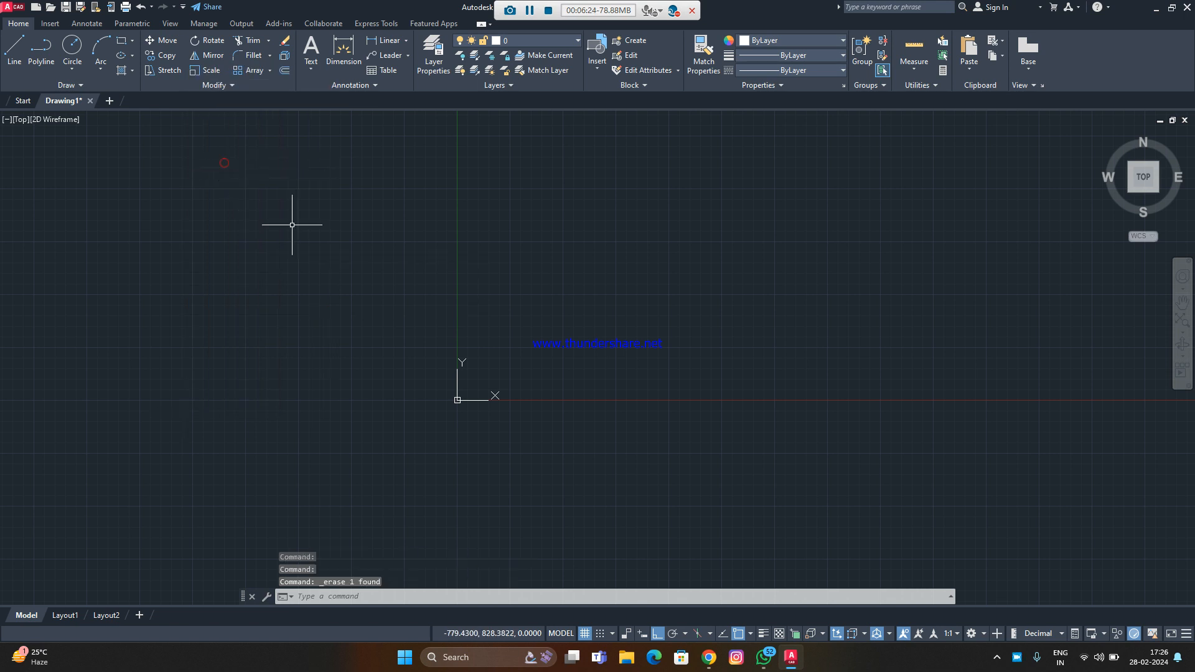
With Ortho on, draw an L-shape of two lines, 10 units downward and 10 units to the right.
scroll(258, 199, "up", 1)
left_click(122, 42)
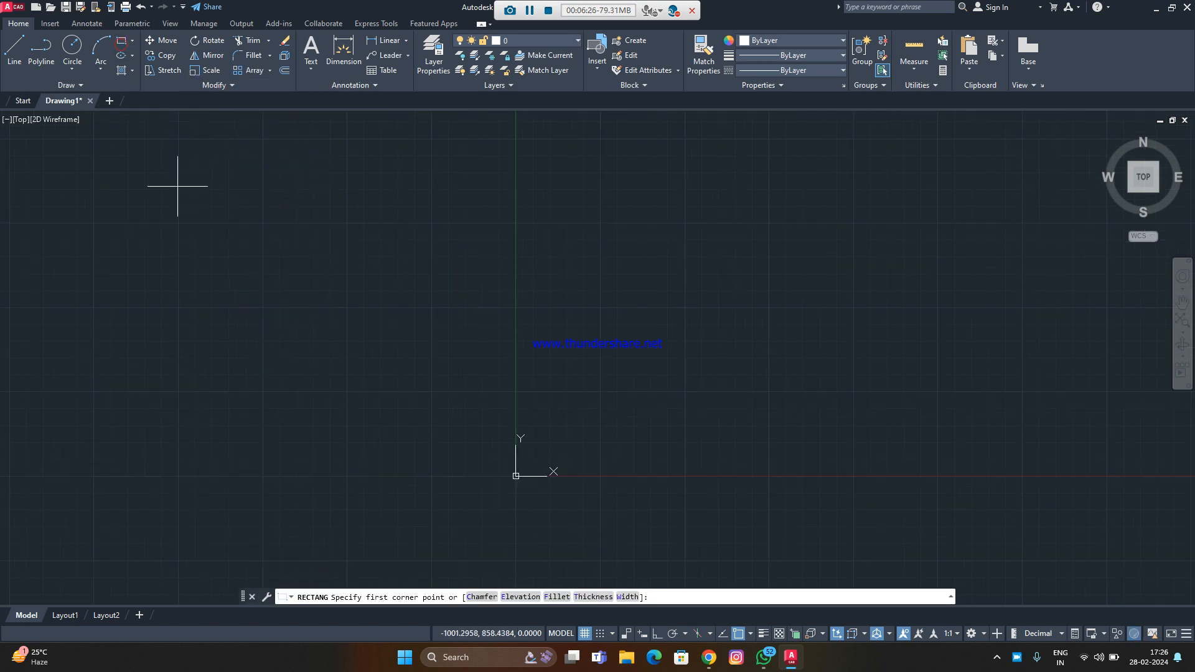
left_click(14, 46)
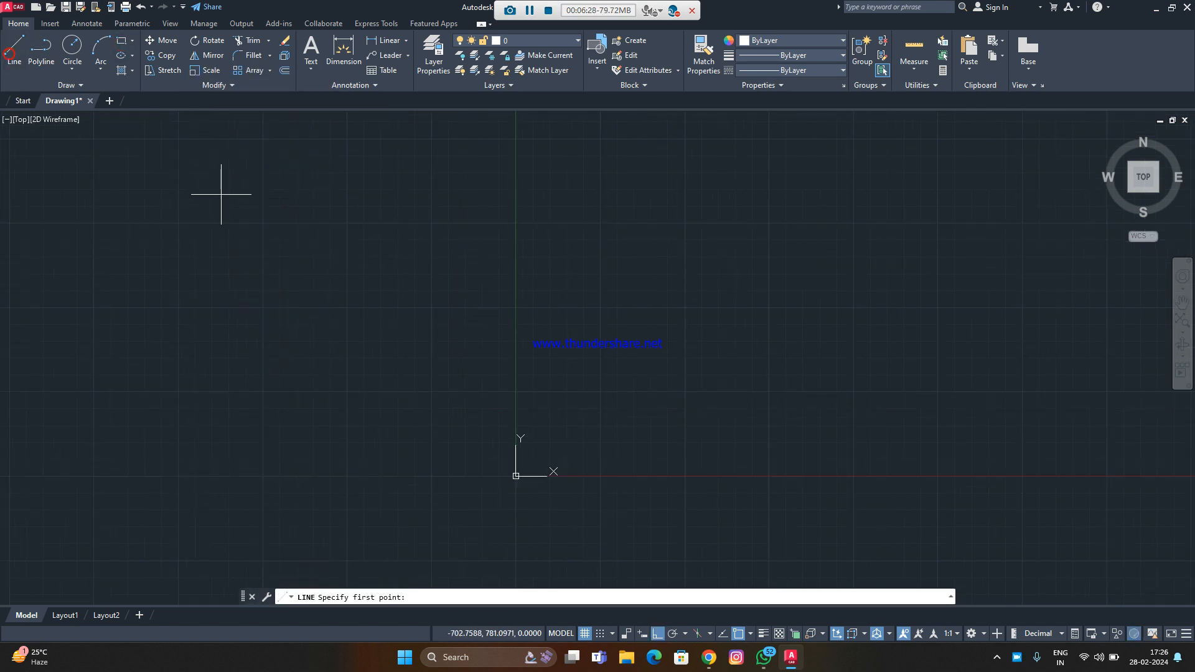
left_click(297, 203)
key("F8")
type("1")
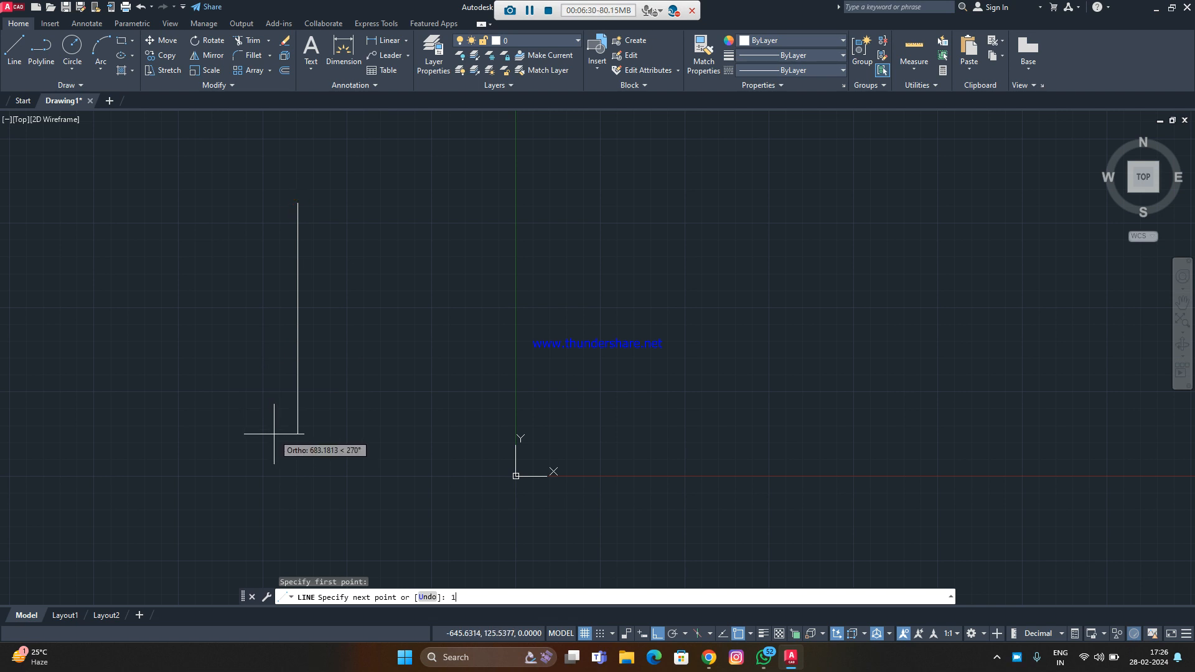
type("0")
key("Return")
type("1")
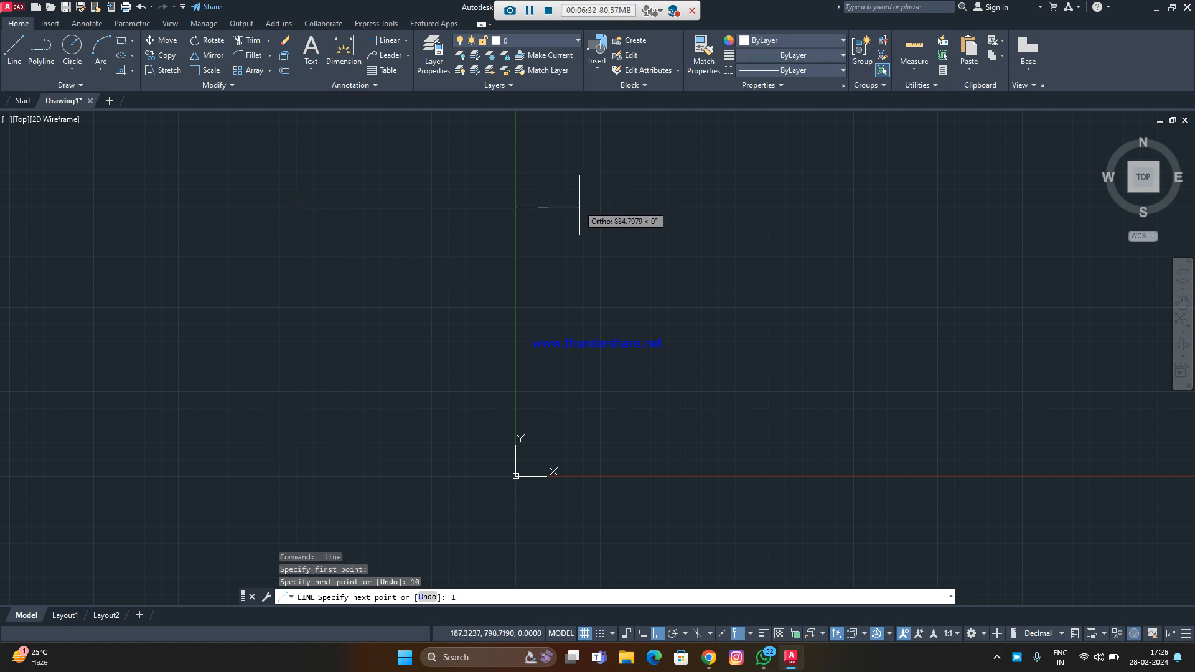
key("Return")
key("Return")
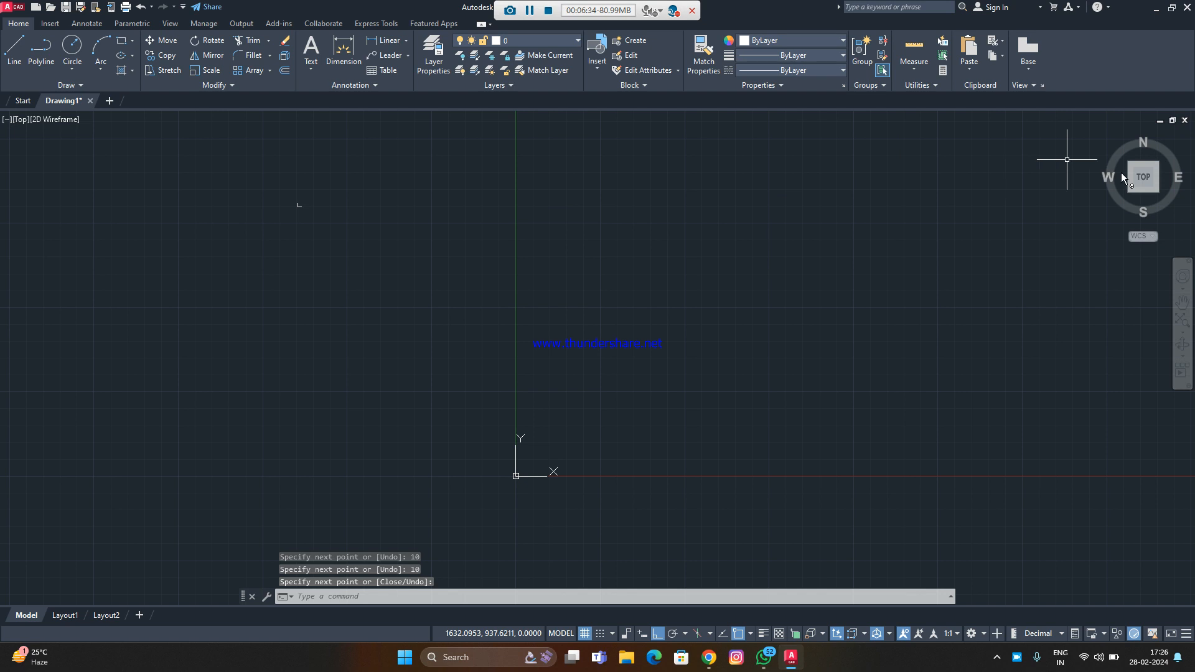
Copy the L-shape from its corner about 22.7 units horizontally to the right.
left_click(1148, 181)
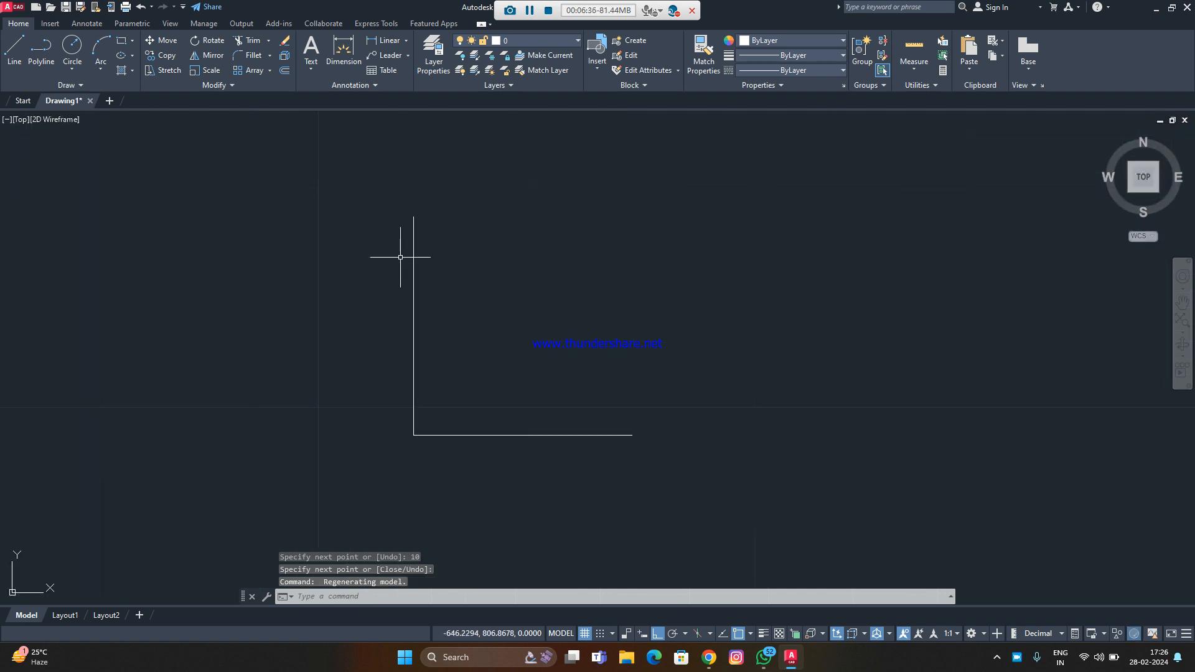
left_click(783, 157)
left_click(334, 458)
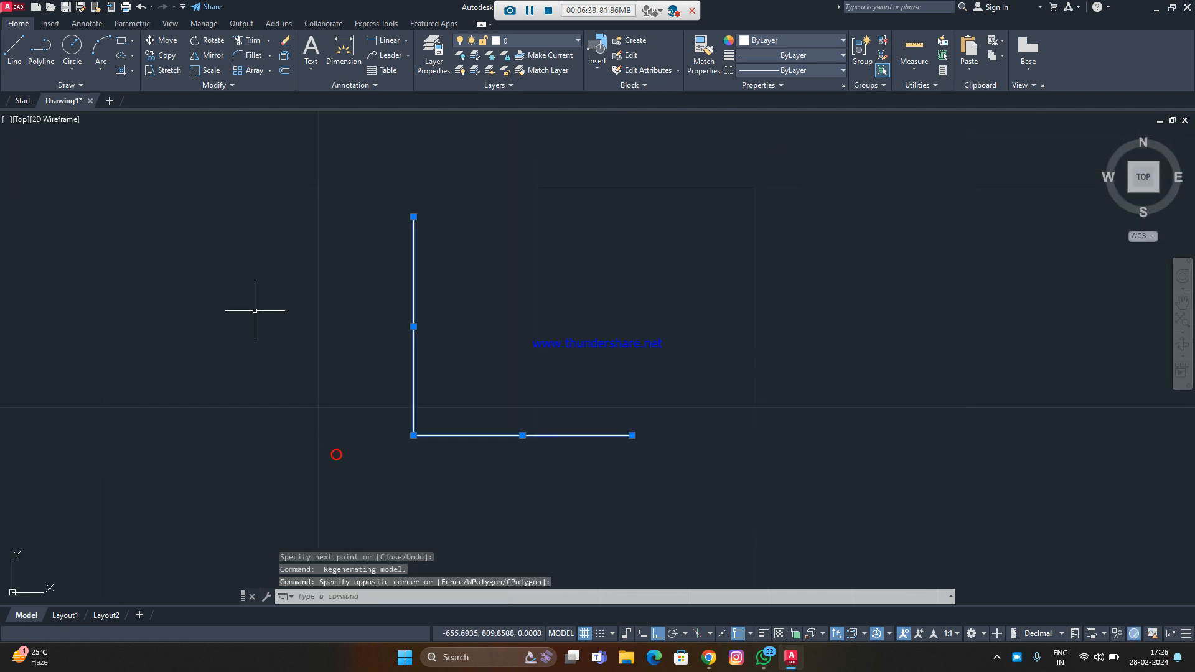
left_click(167, 56)
middle_click_drag(393, 317, 192, 304)
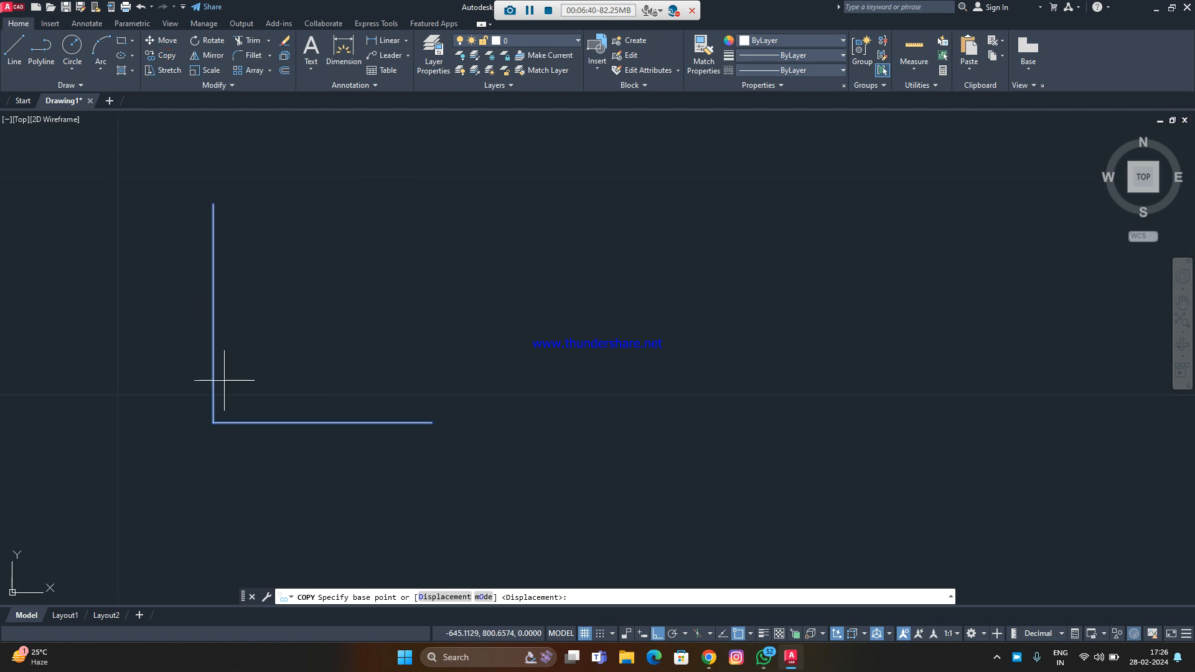
left_click(213, 423)
left_click(708, 423)
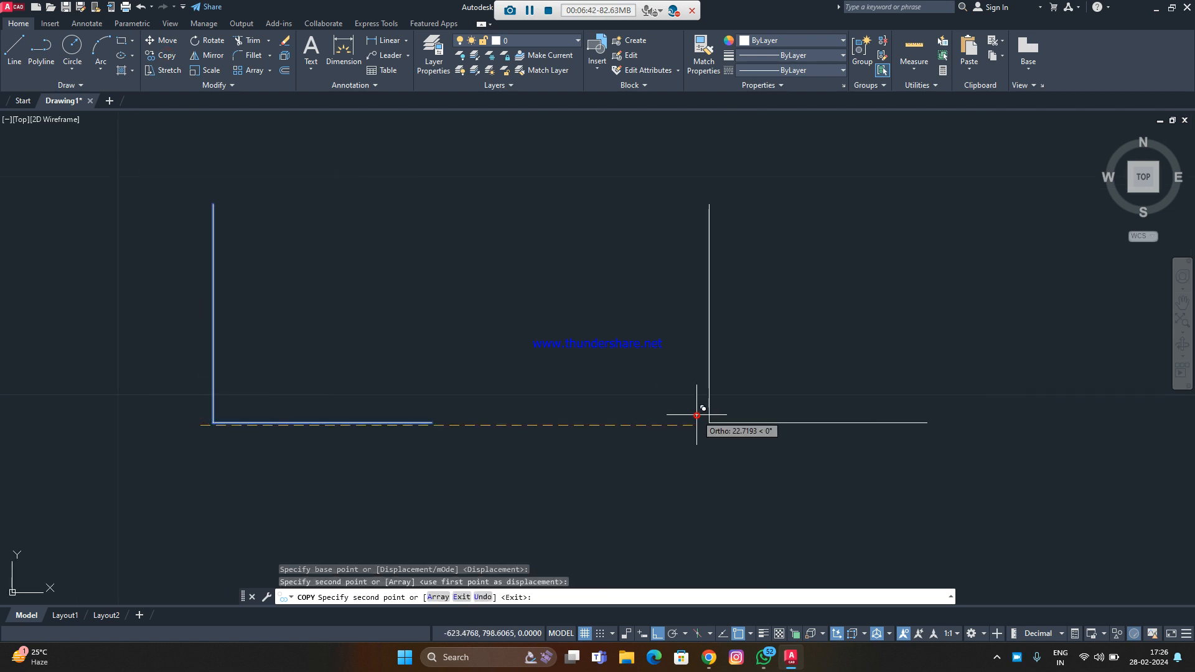
key("Escape")
key("Escape")
Fillet the corner of the original L-shape with a radius of 5.
middle_click_drag(685, 409, 544, 384)
scroll(544, 384, "down", 2)
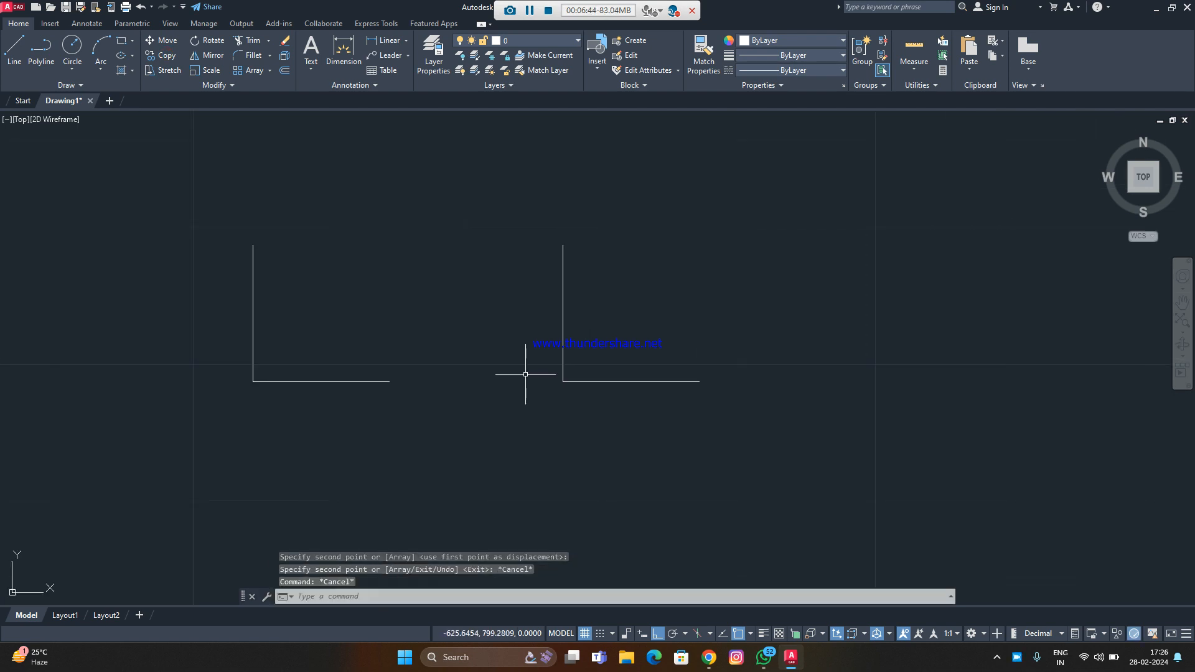
type("f")
key("Return")
key("Return")
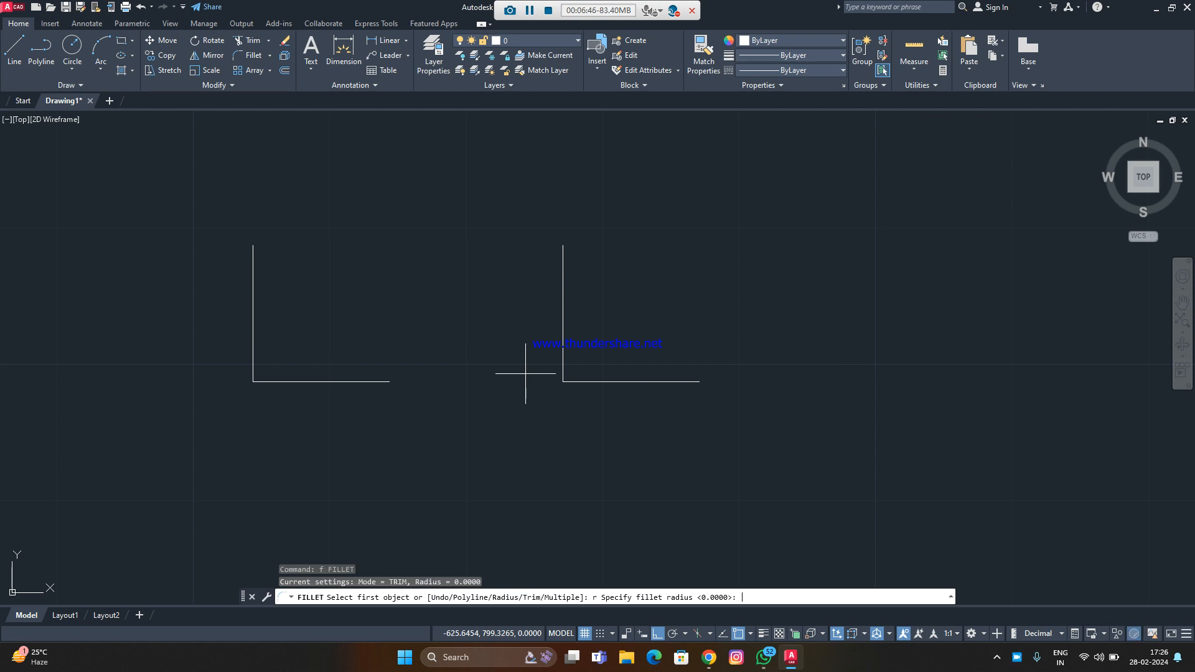
type("5")
key("Return")
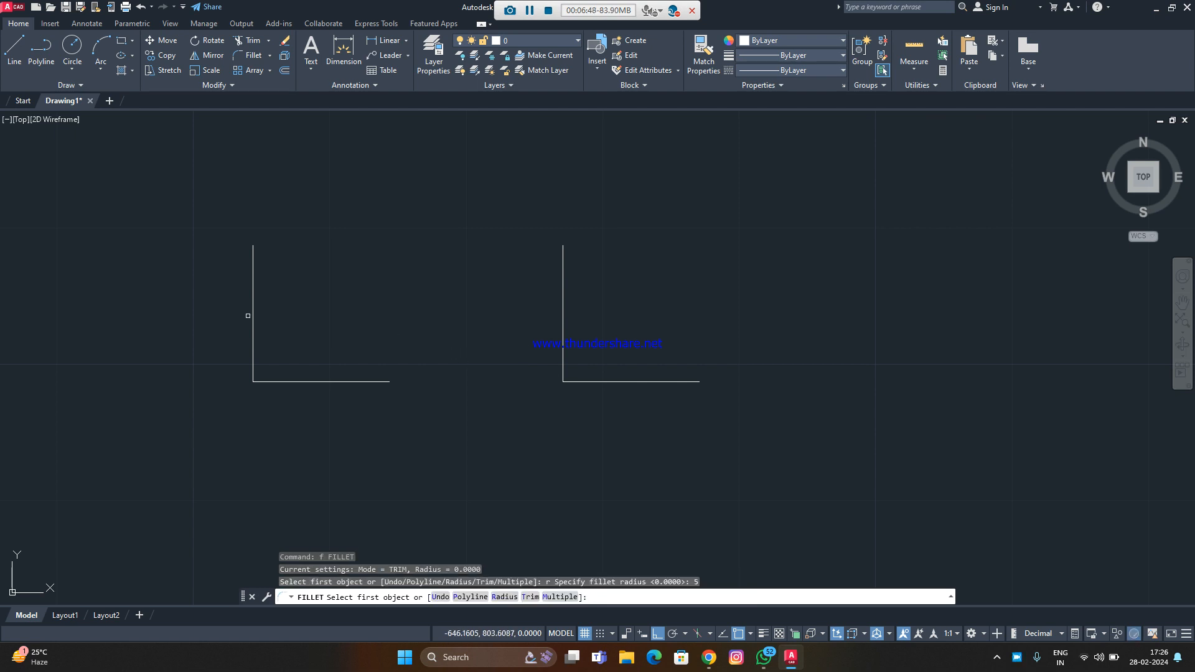
left_click(252, 325)
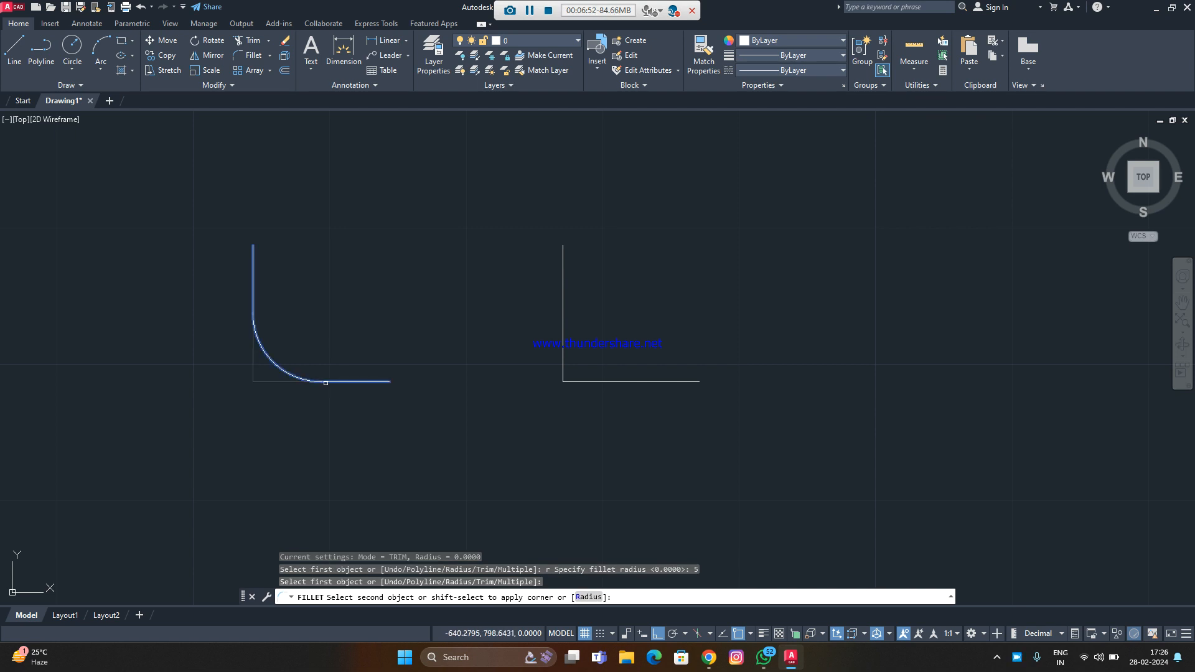
left_click(325, 383)
Chamfer the corner of the copied L-shape with both chamfer distances set to 5.
middle_click_drag(507, 344, 393, 344)
type("cg")
key("BackSpace")
type("HA")
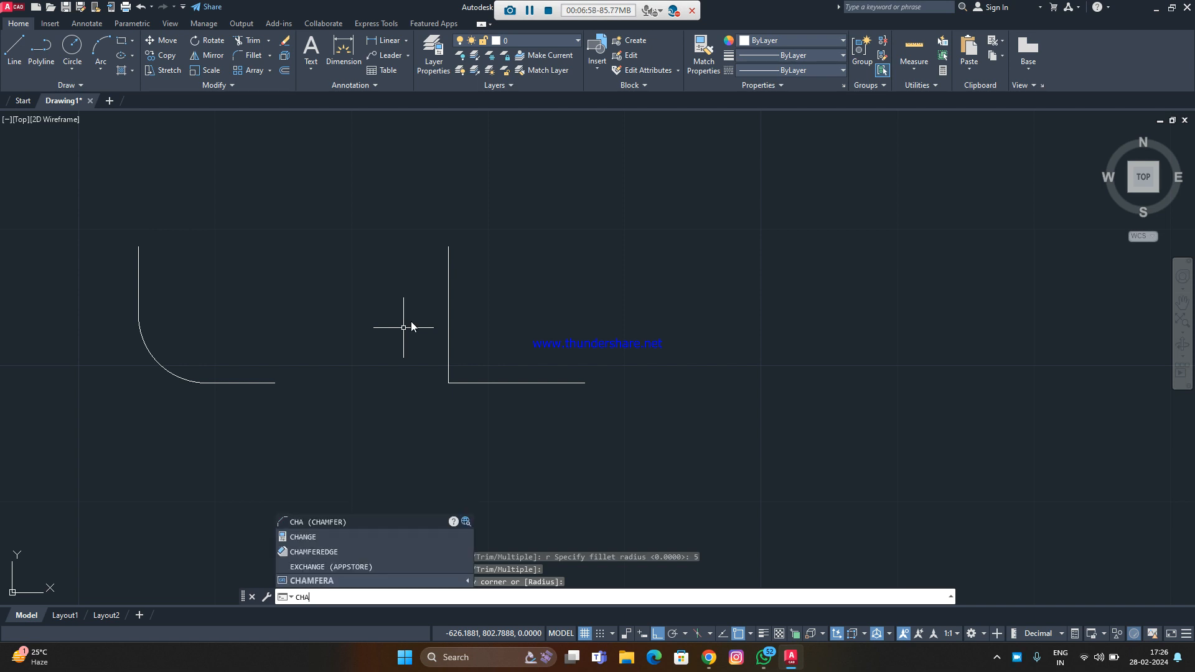
key("Return")
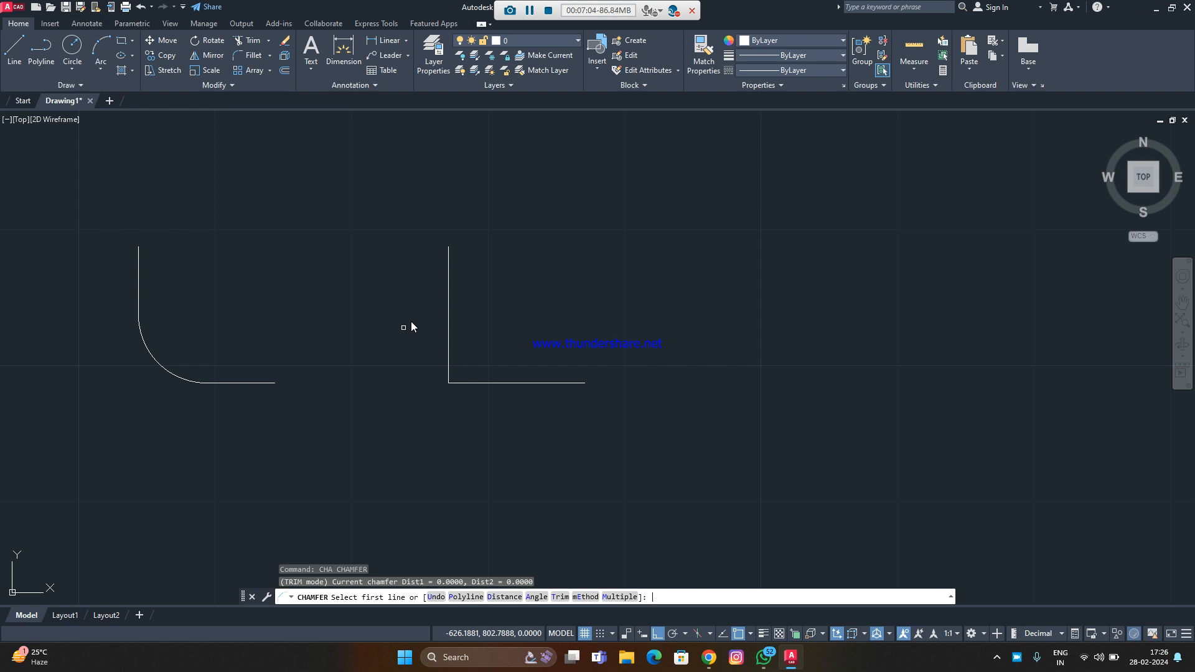
key("Return")
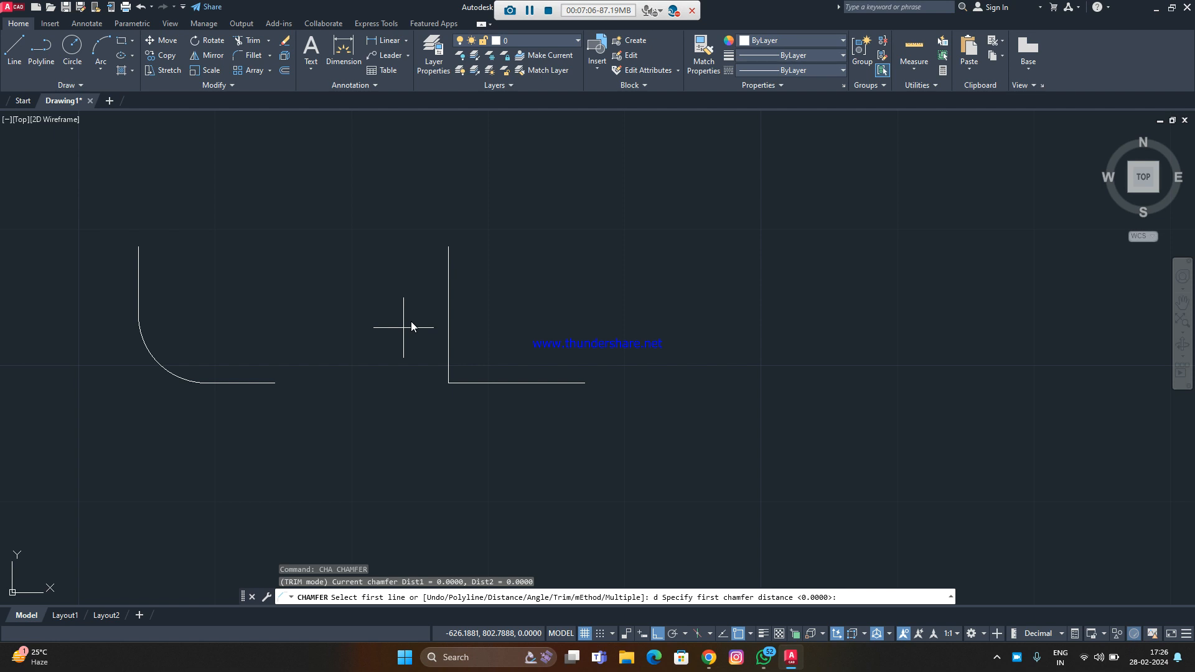
type("5")
key("Return")
type("5")
key("Return")
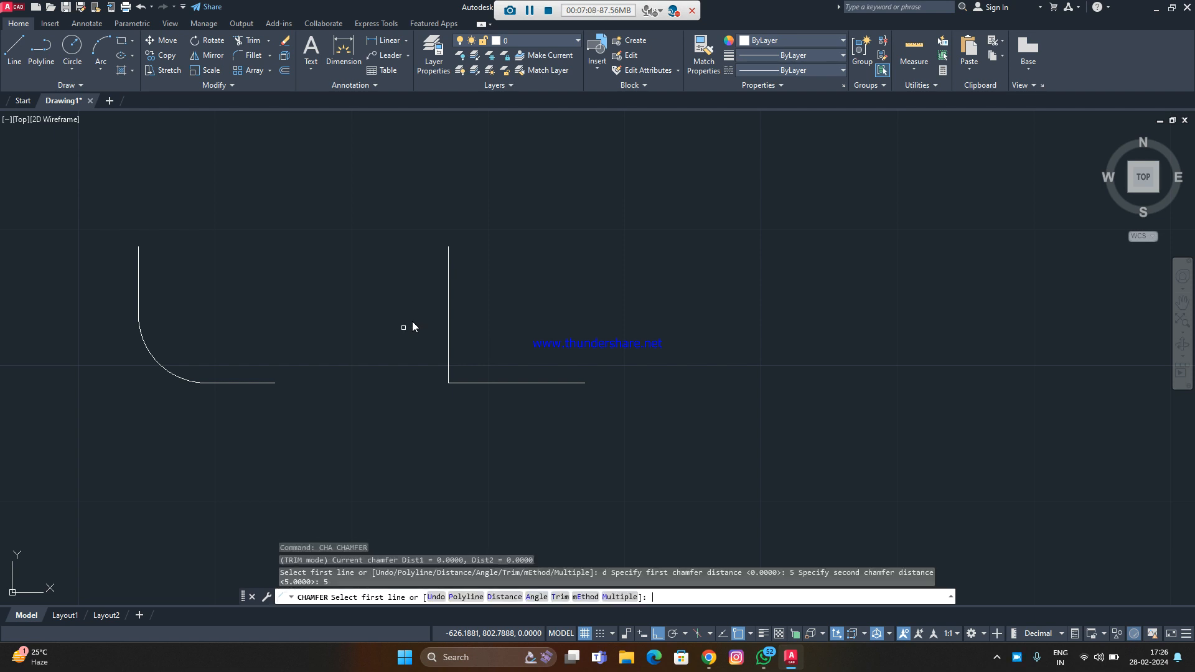
left_click(451, 306)
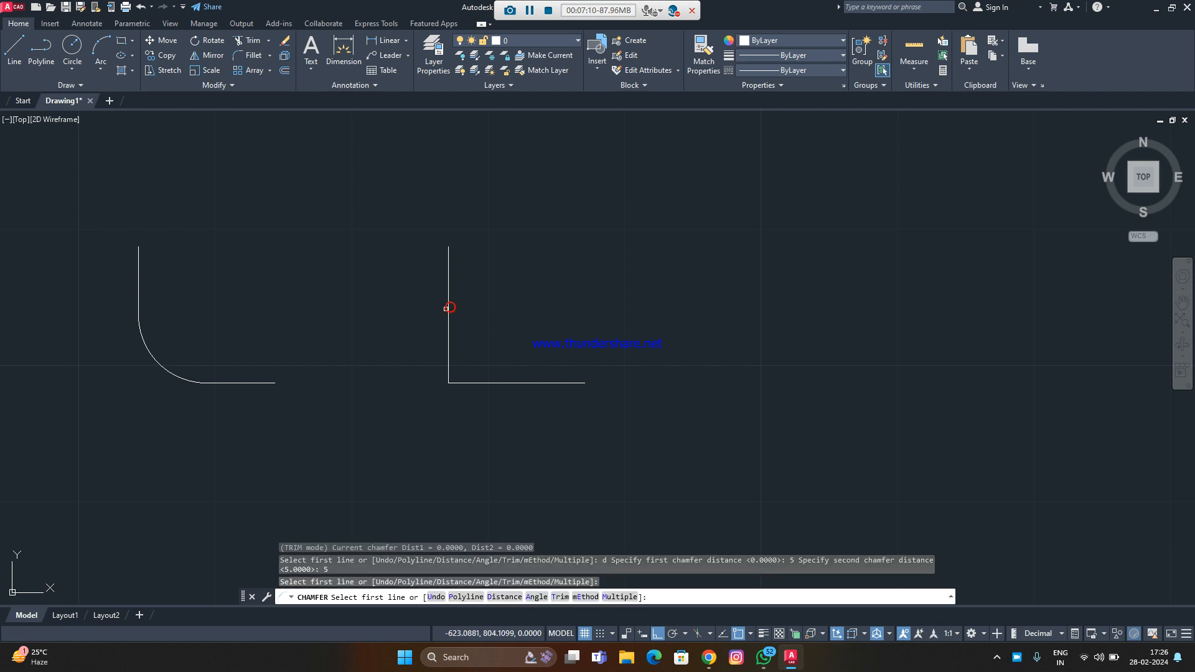
left_click(448, 307)
left_click(509, 382)
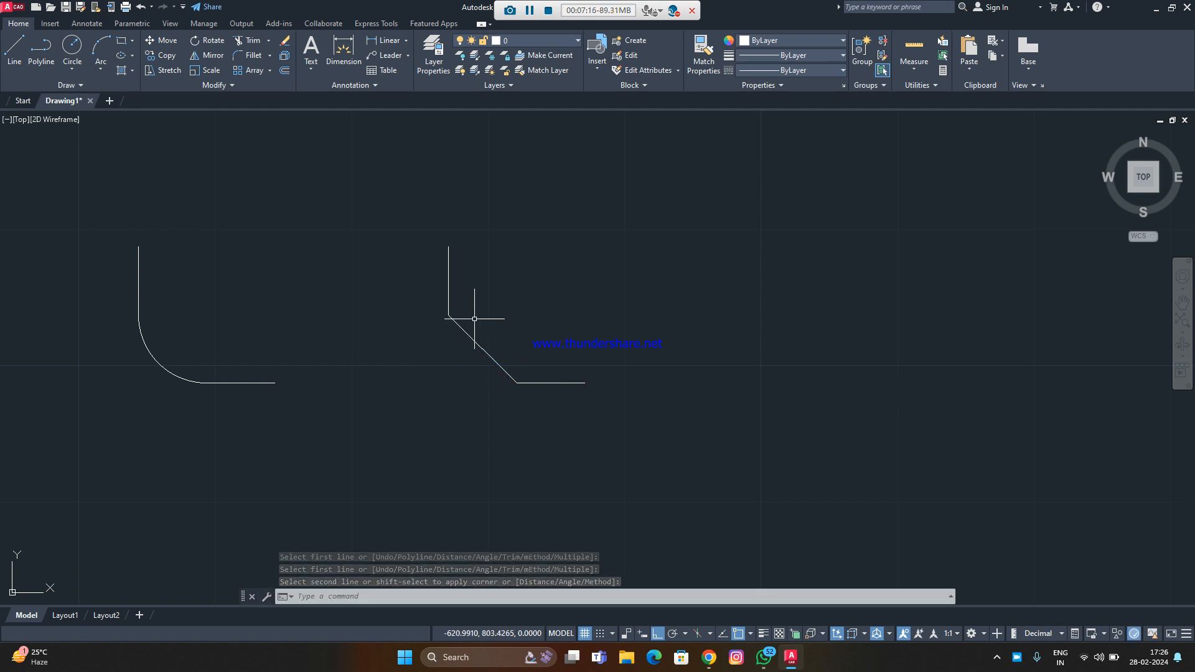
Erase the filleted and the chamfered L-shapes together.
scroll(414, 326, "down", 2)
left_click(614, 267)
left_click(182, 483)
scroll(183, 484, "up", 2)
right_click(184, 487)
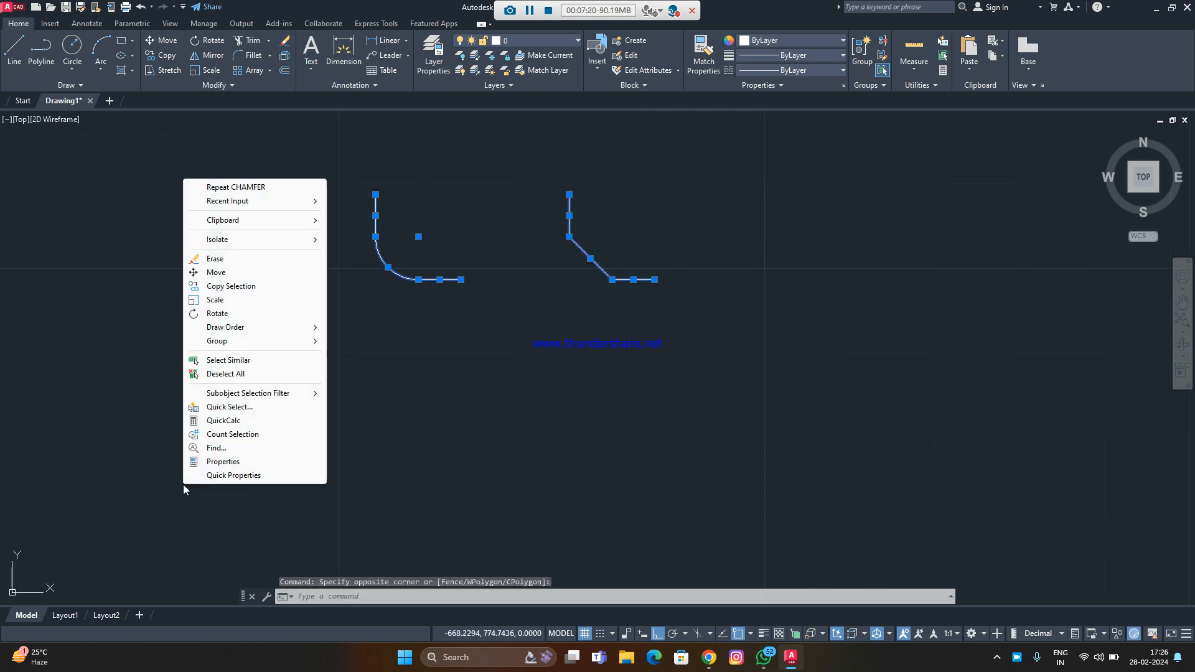
left_click(219, 259)
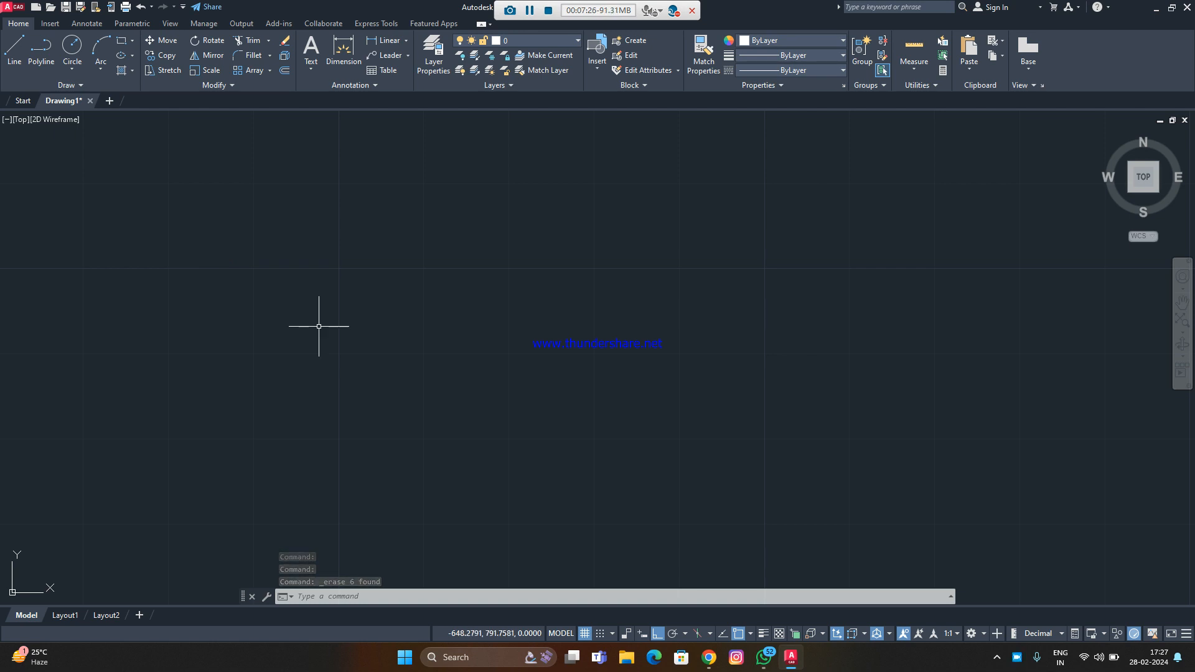
Draw a circle with a radius of about 15.9 units in the empty drawing area.
scroll(256, 342, "up", 1)
middle_click_drag(358, 342, 263, 386)
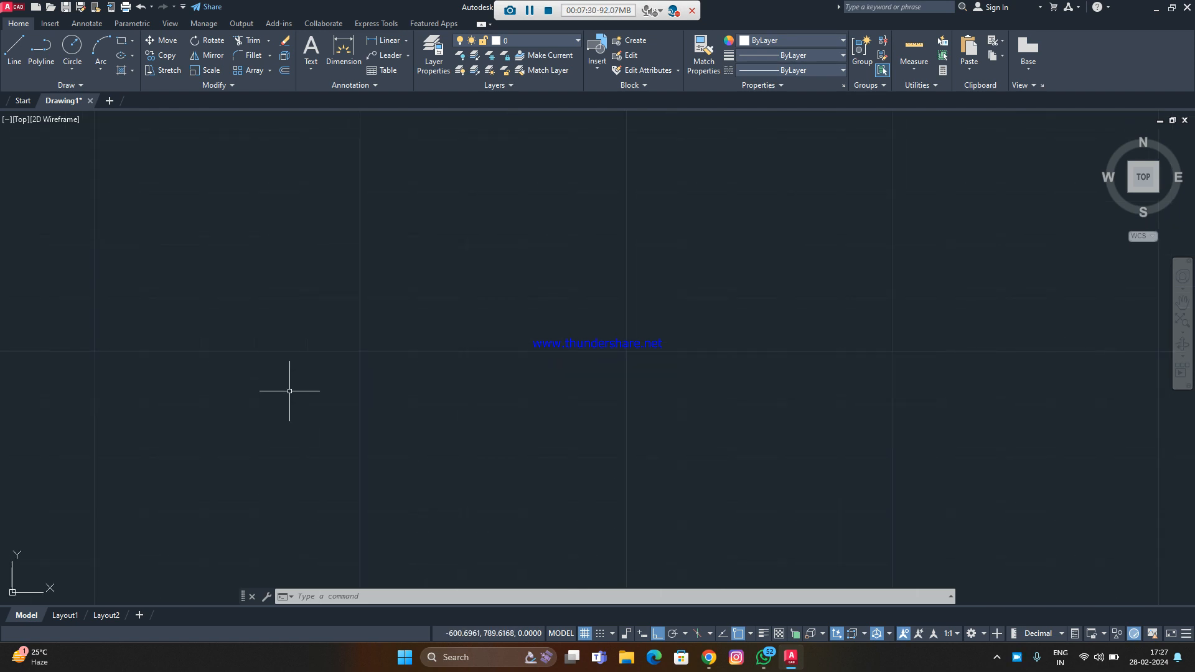
left_click(71, 48)
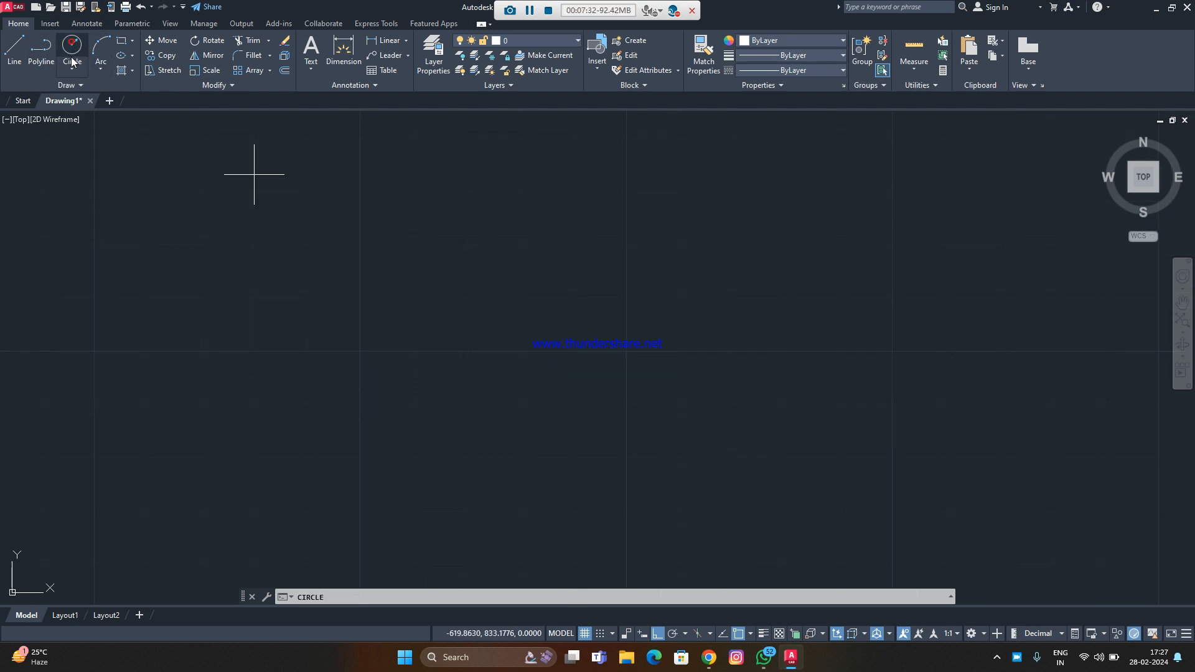
left_click(300, 378)
left_click(384, 348)
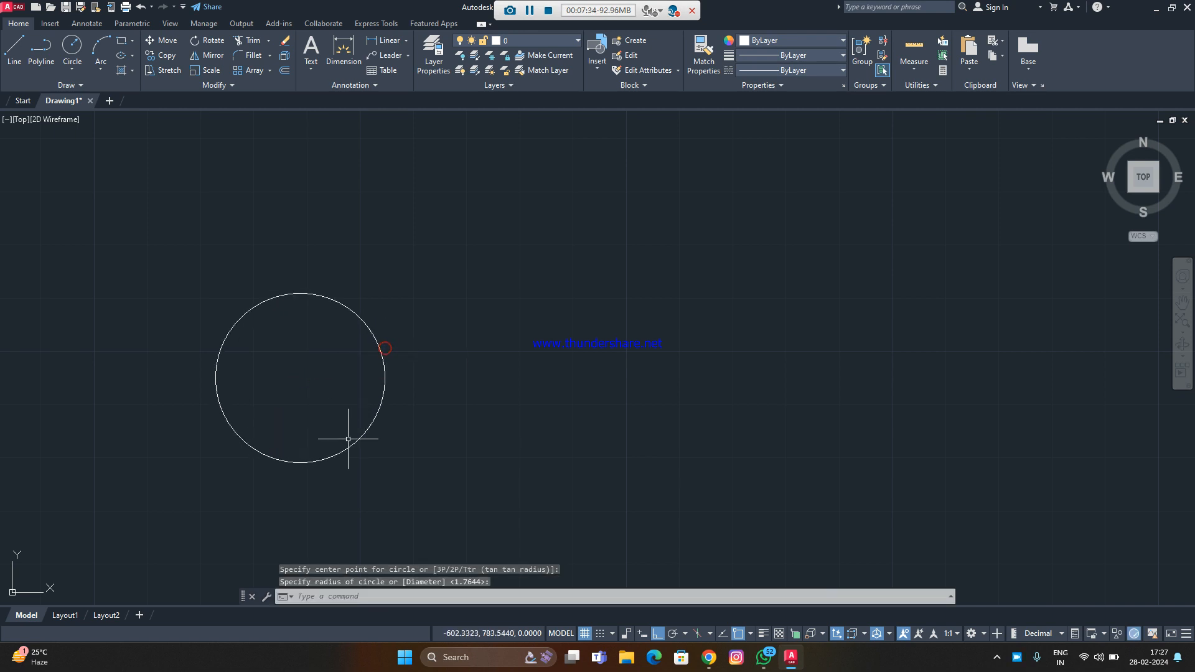
Offset the circle inward four times at a distance of 2 with the Multiple option.
type("o")
key("Return")
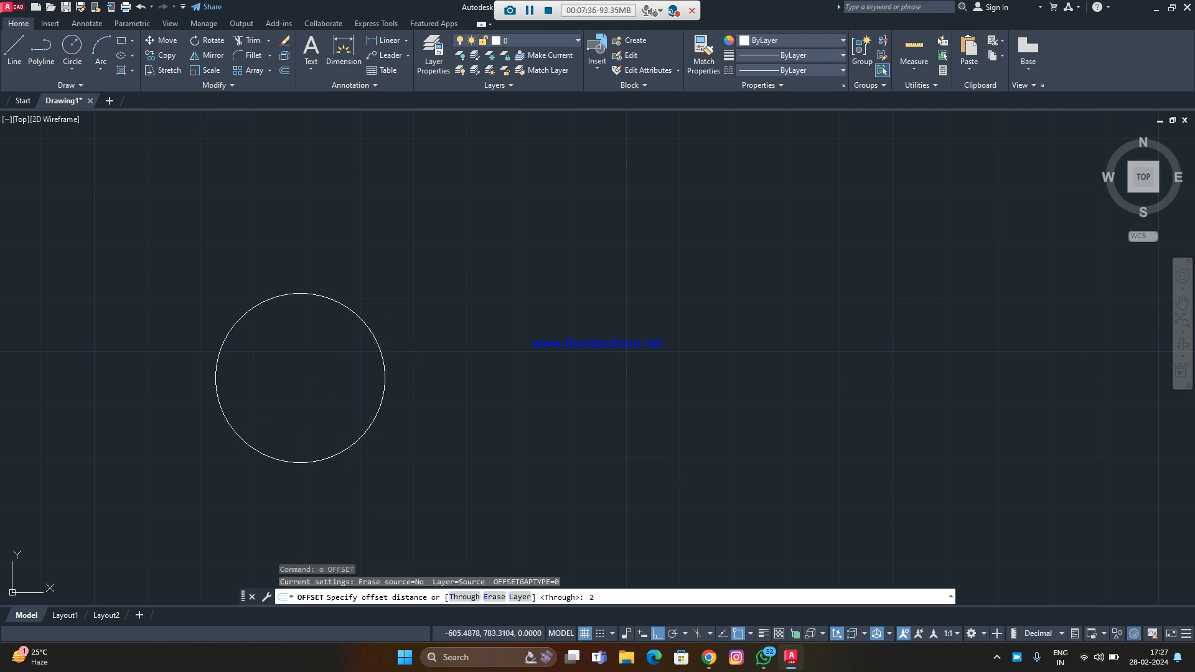
key("Return")
left_click(366, 320)
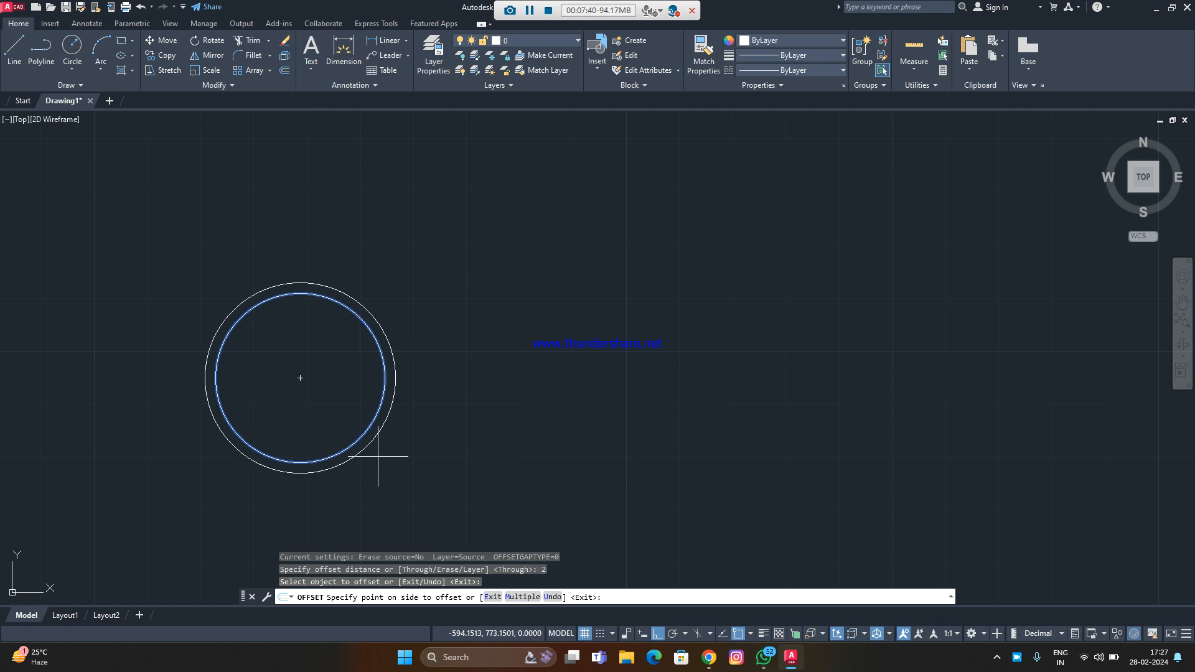
left_click(516, 597)
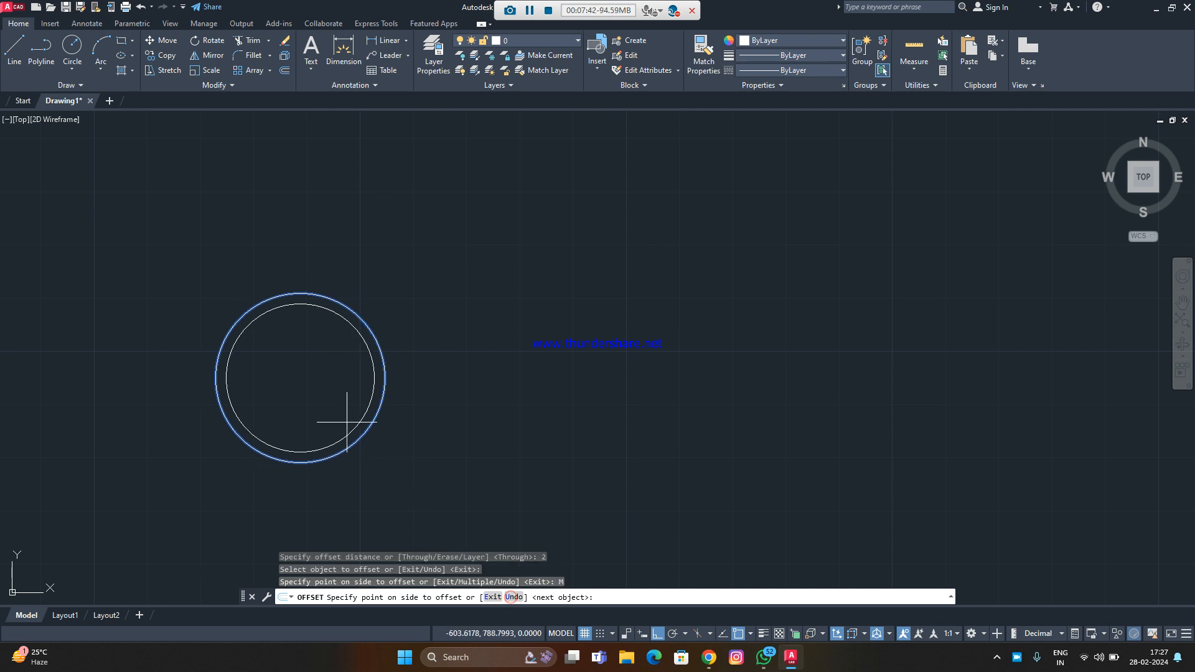
left_click(325, 363)
left_click(323, 361)
left_click(314, 360)
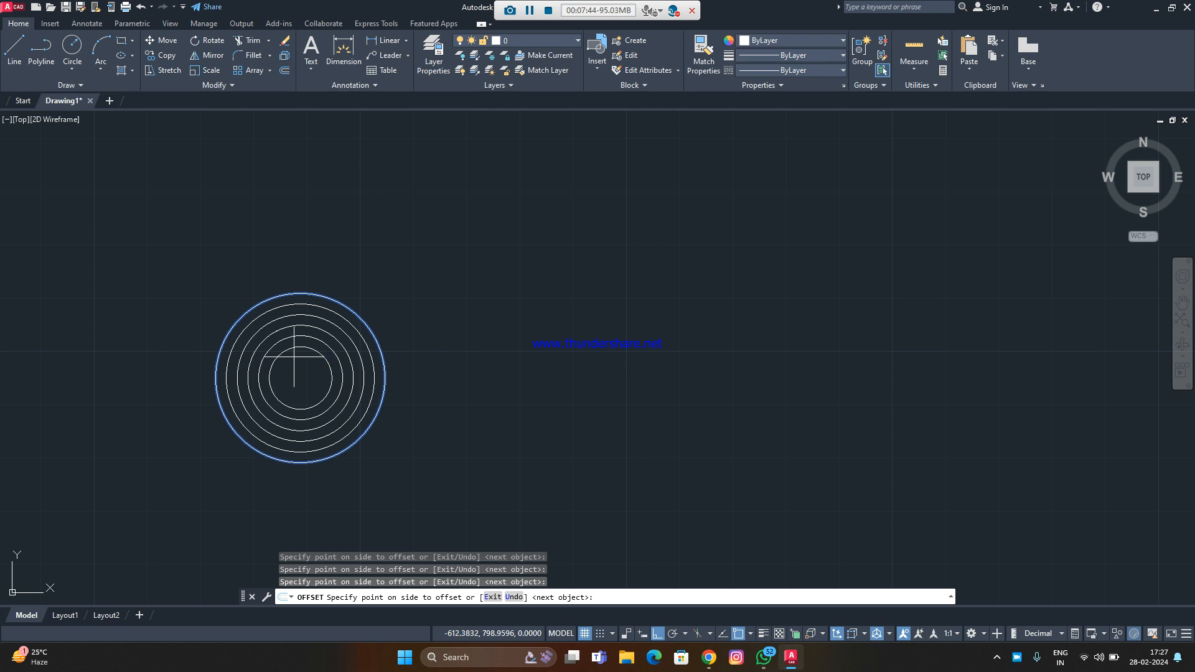
Continue the multiple offset outward to add thirteen concentric circles around the original, and end the command.
left_click(423, 336)
left_click(480, 321)
left_click(530, 305)
left_click(564, 301)
left_click(586, 307)
left_click(598, 308)
left_click(611, 310)
left_click(623, 310)
left_click(632, 311)
left_click(648, 311)
left_click(662, 312)
left_click(681, 313)
right_click(698, 313)
left_click(710, 321)
right_click(565, 381)
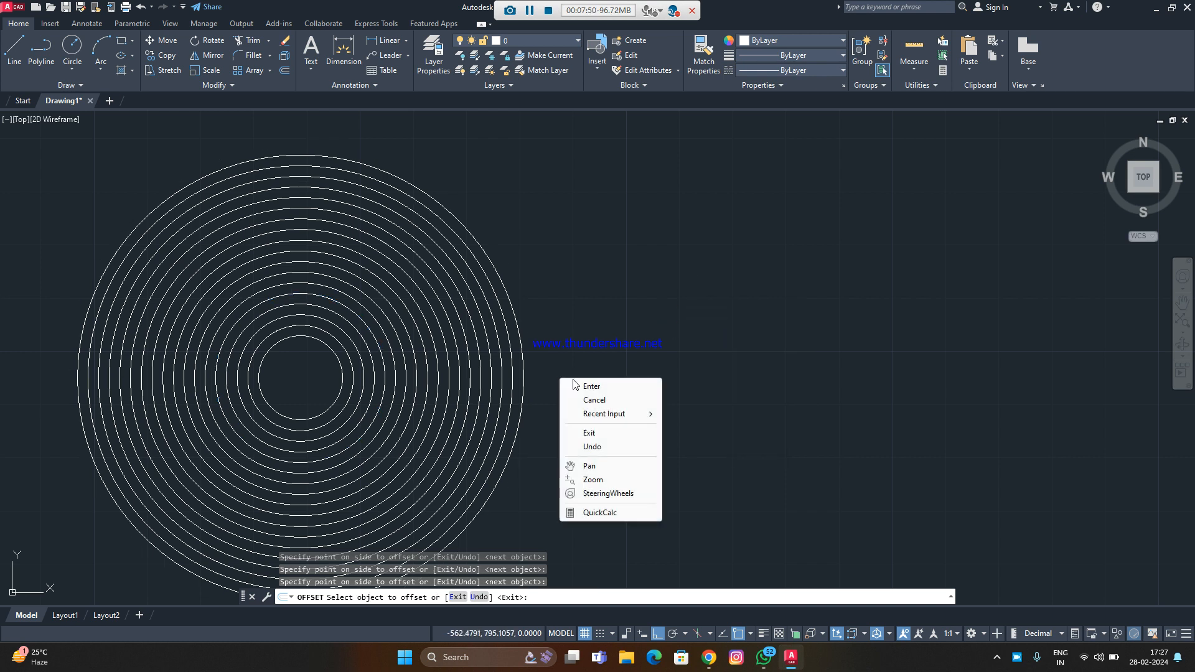
left_click(585, 386)
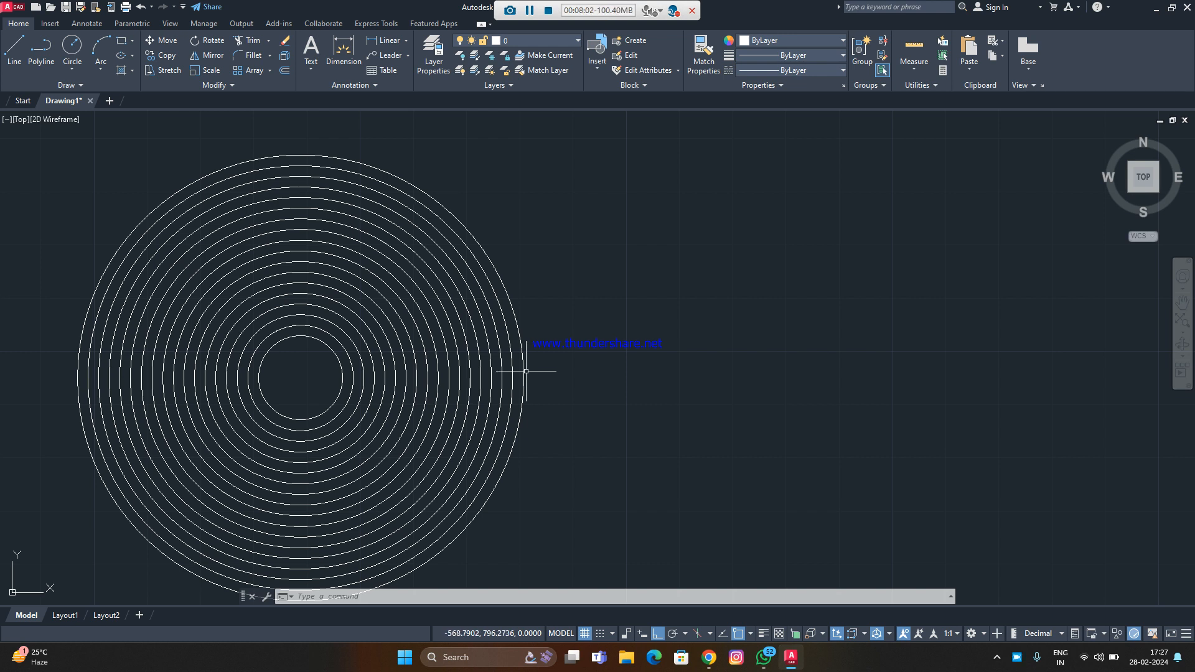
Delete all the concentric circles.
scroll(400, 407, "down", 2)
left_click(505, 304)
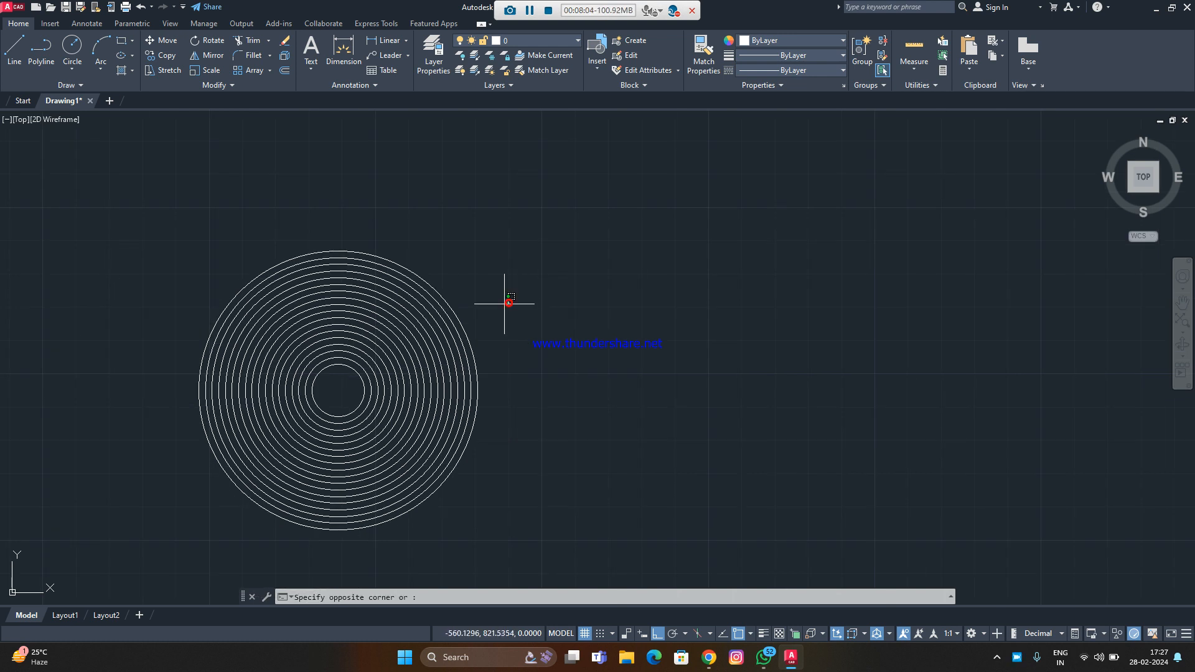
left_click(302, 436)
key("Delete")
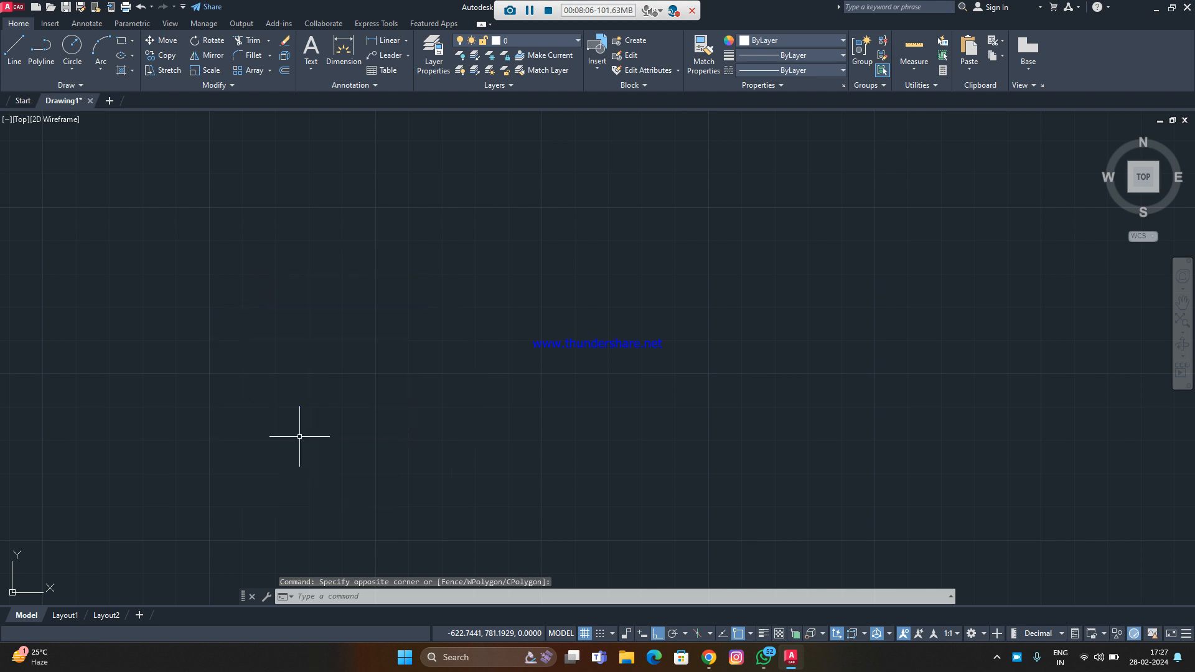
Draw a new circle with a radius of about 22.8 units.
left_click(72, 50)
left_click(317, 254)
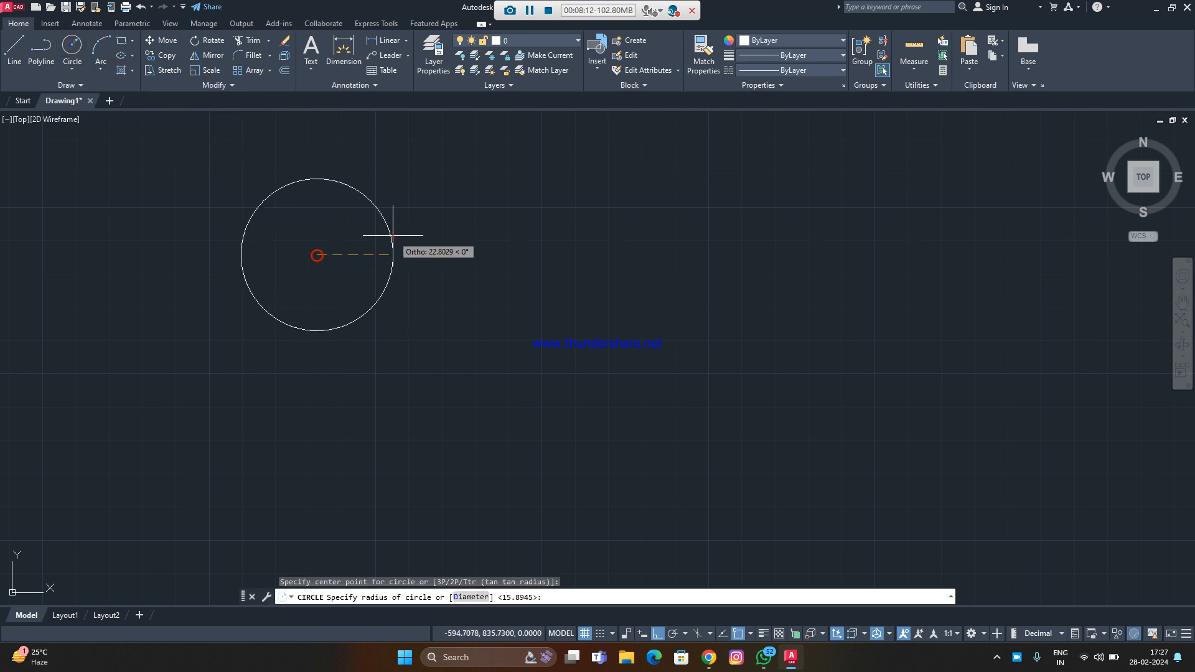
middle_click_drag(448, 206, 442, 317)
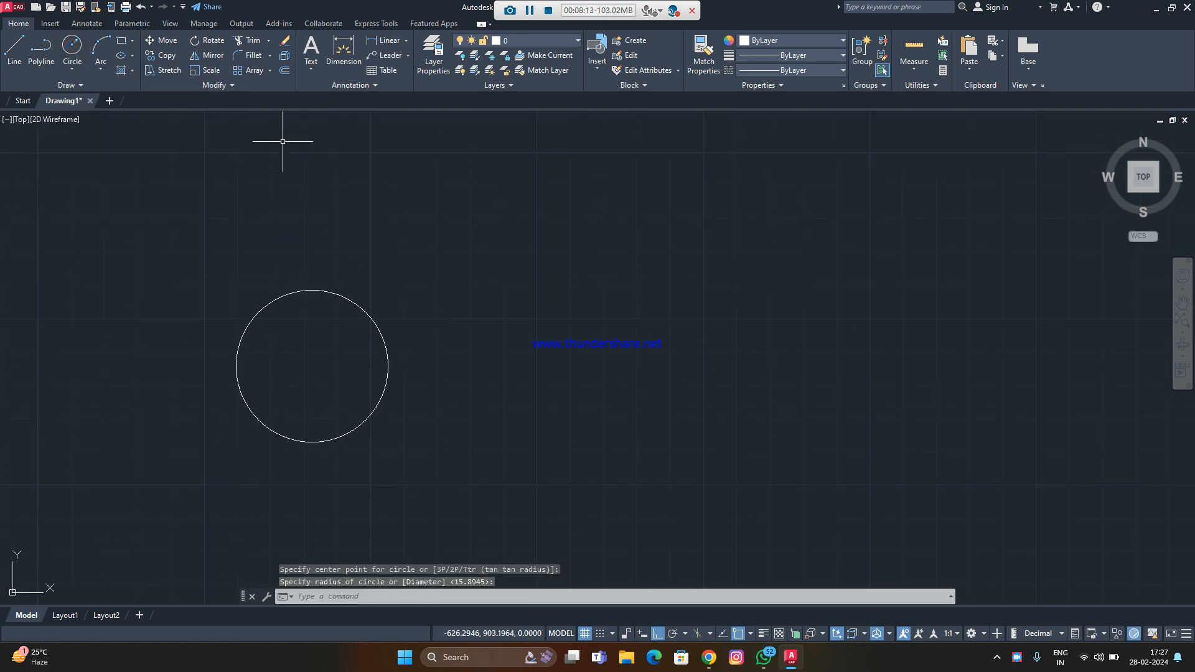
Create a rectangular array of the circle with 4 columns and 3 rows, spaced 68.4087 both ways.
left_click(266, 72)
left_click(271, 74)
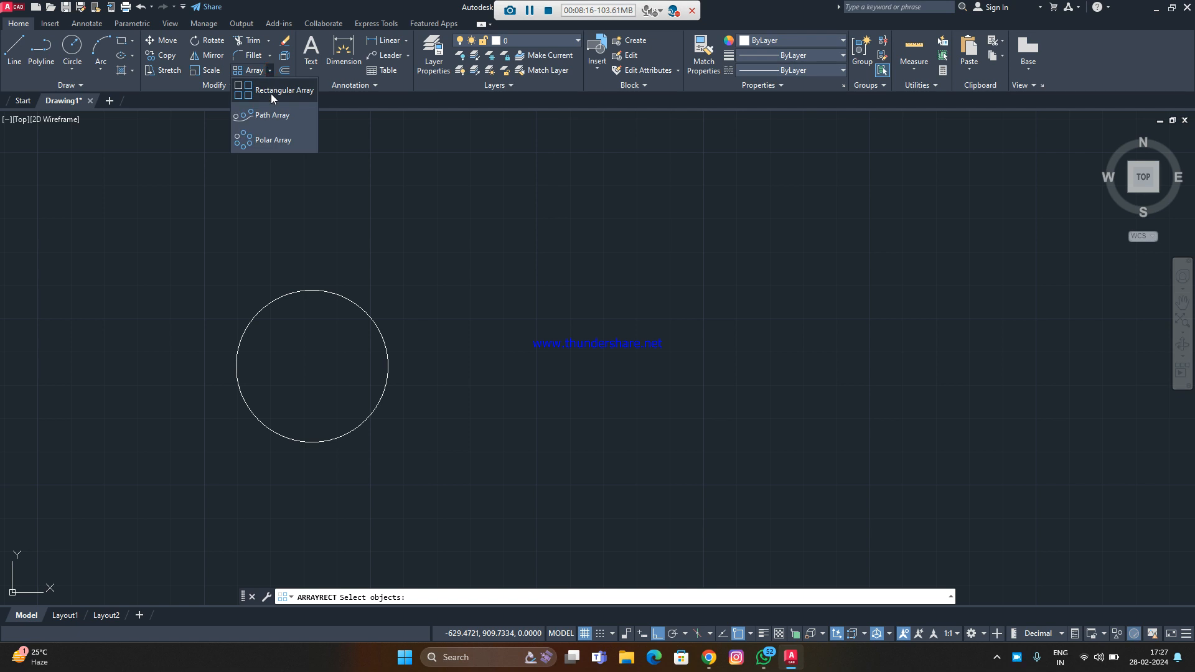
left_click(270, 93)
left_click(418, 241)
left_click(318, 343)
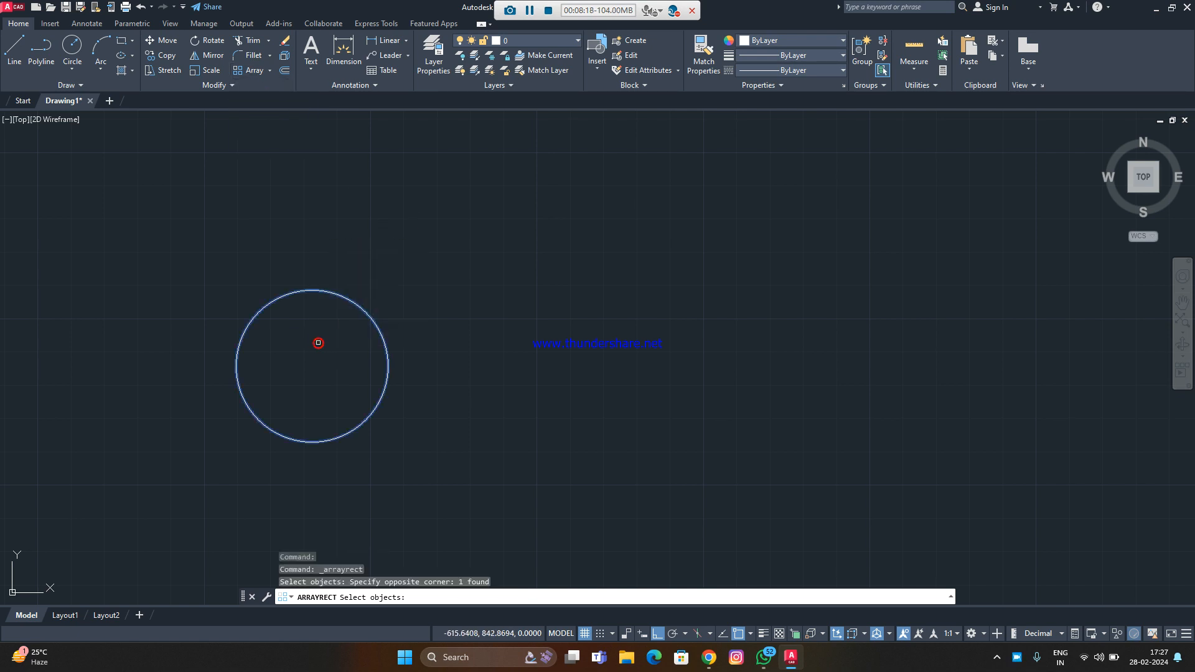
key("Return")
scroll(318, 343, "down", 8)
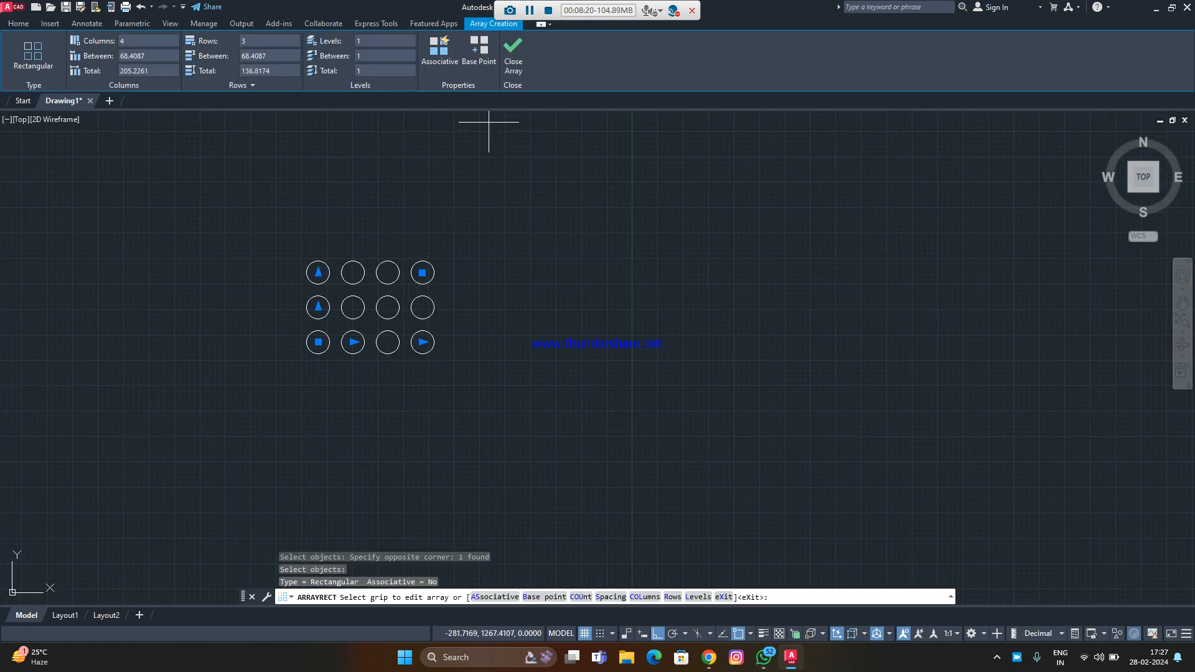
left_click(511, 68)
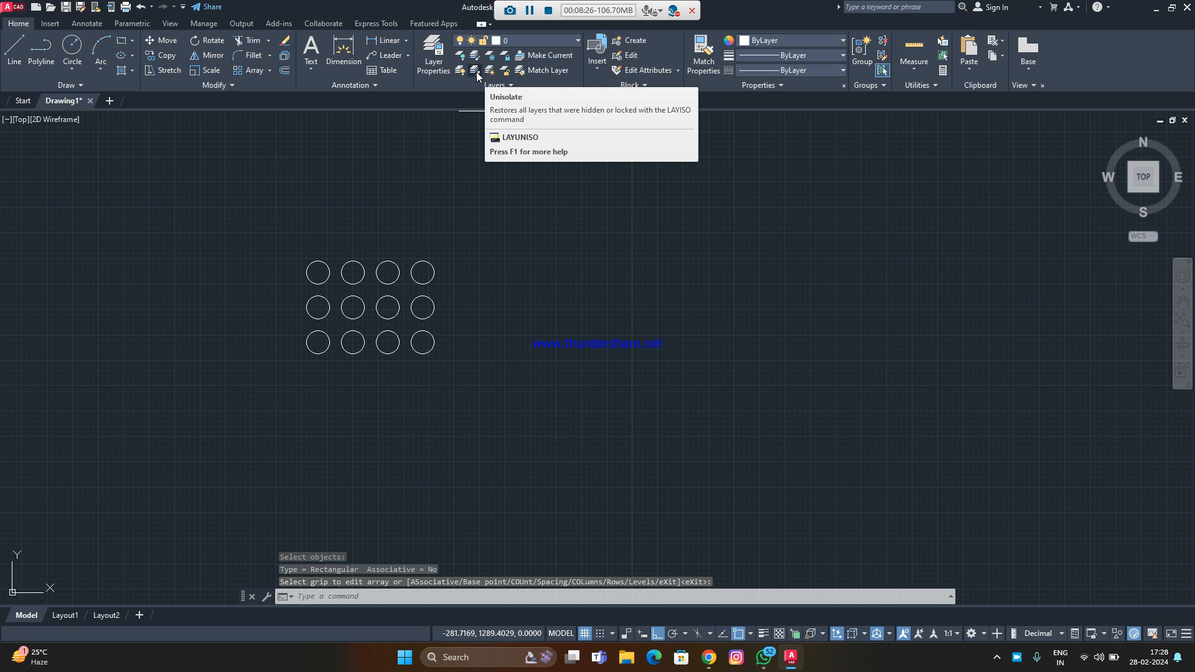
Create a polar array of the whole circle grid with 6 items over 360 degrees, centred below and to the left of the grid.
left_click(536, 191)
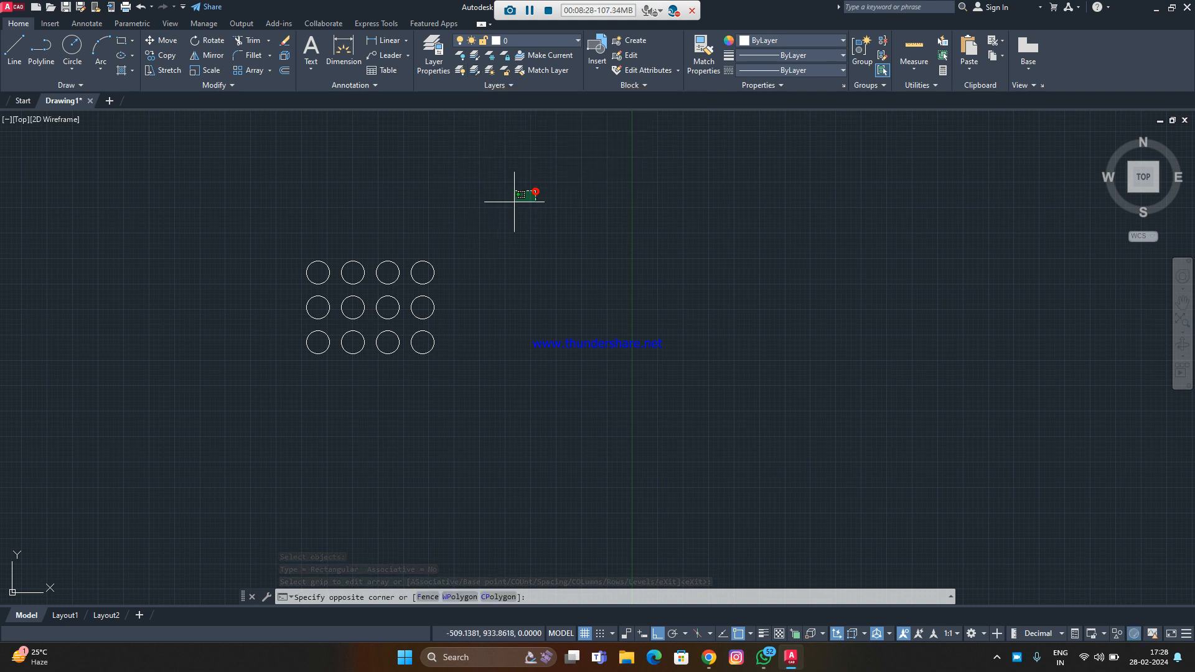
left_click(248, 419)
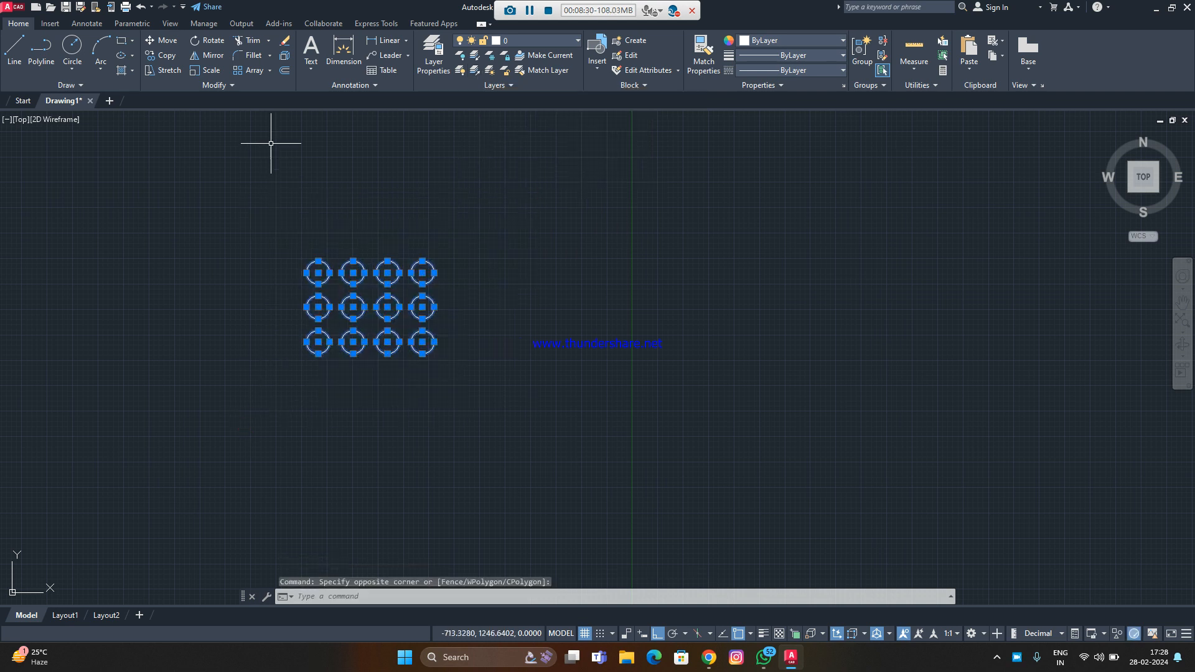
left_click(270, 70)
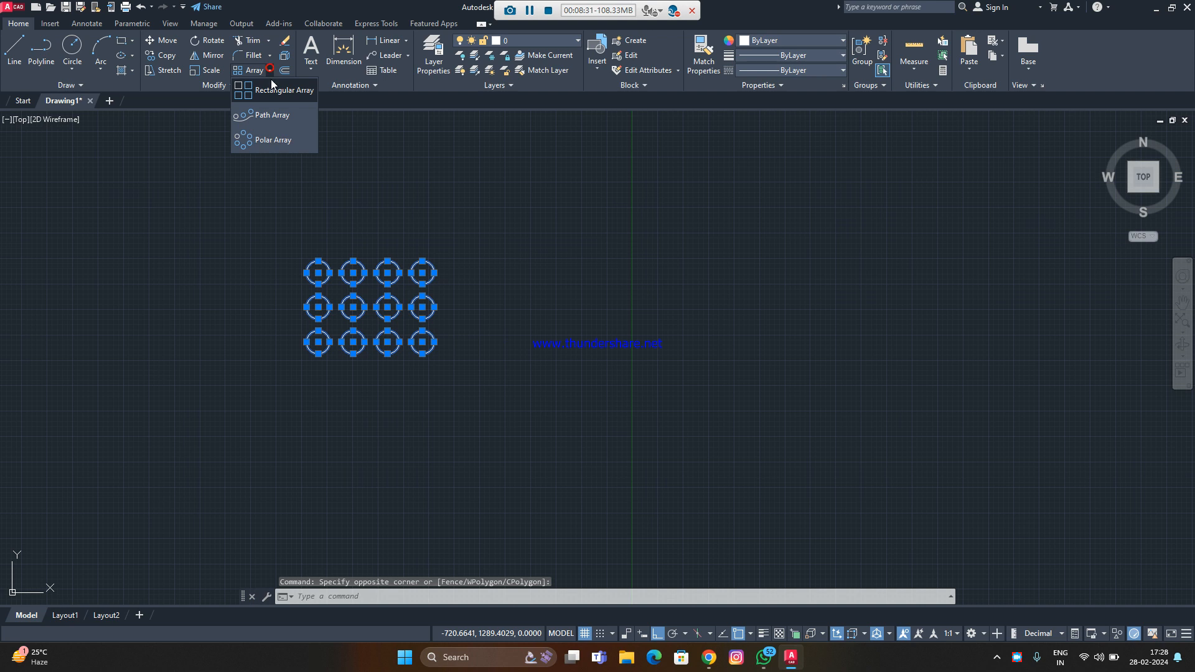
left_click(268, 138)
left_click(217, 397)
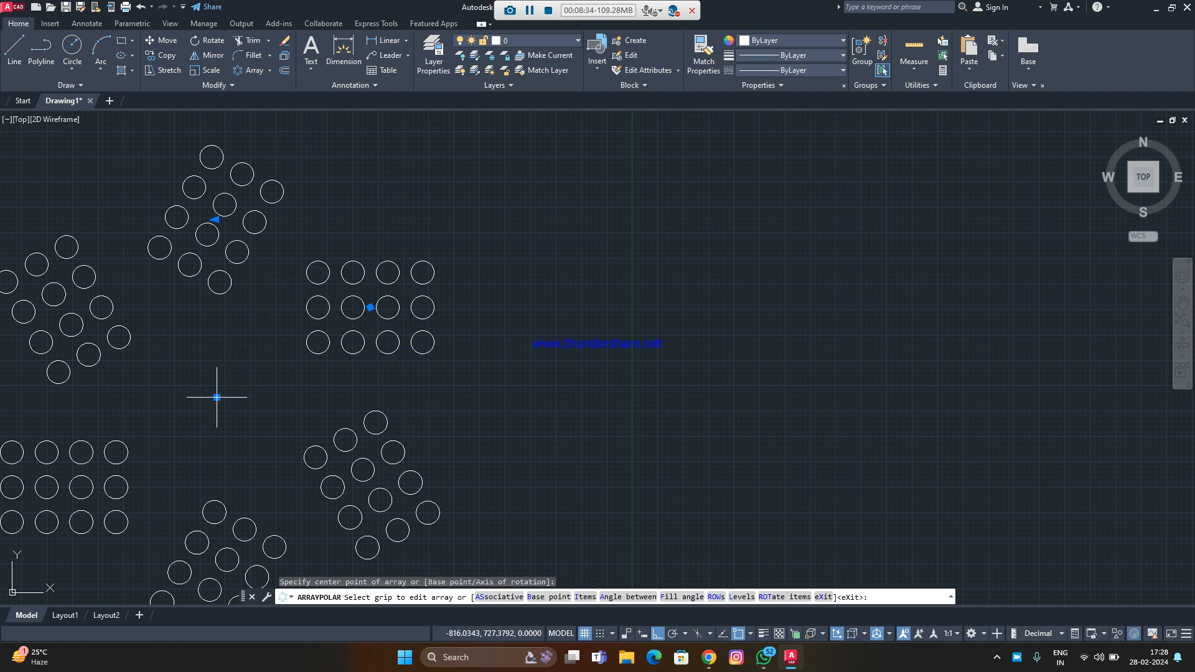
scroll(291, 344, "down", 2)
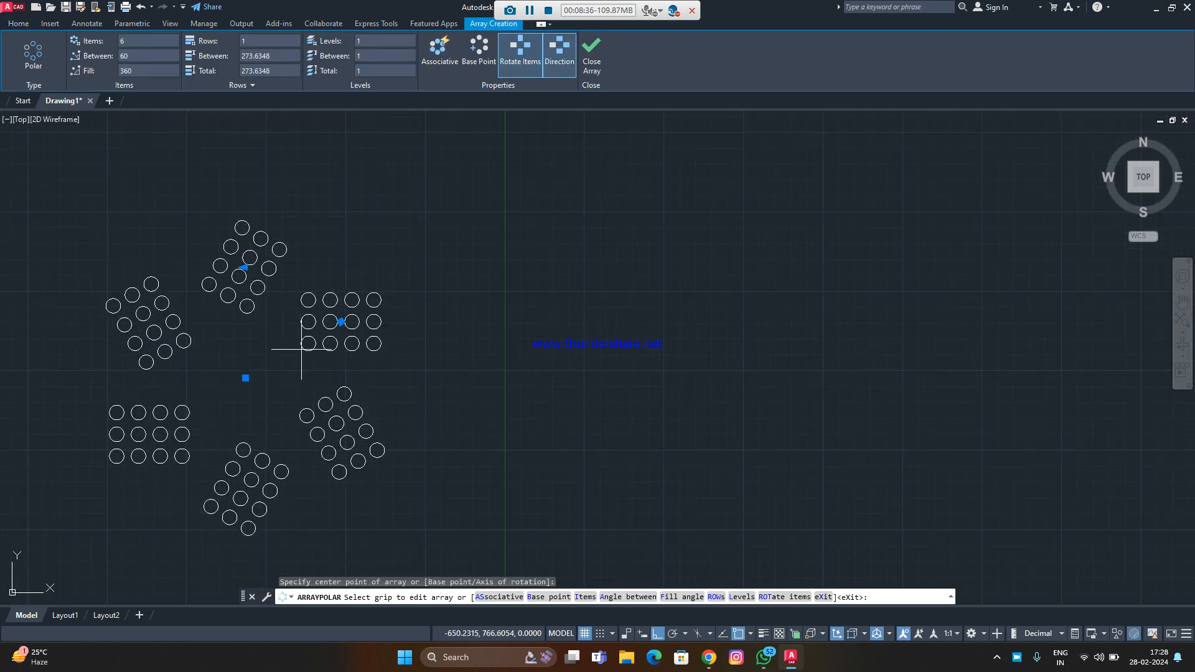
left_click(592, 62)
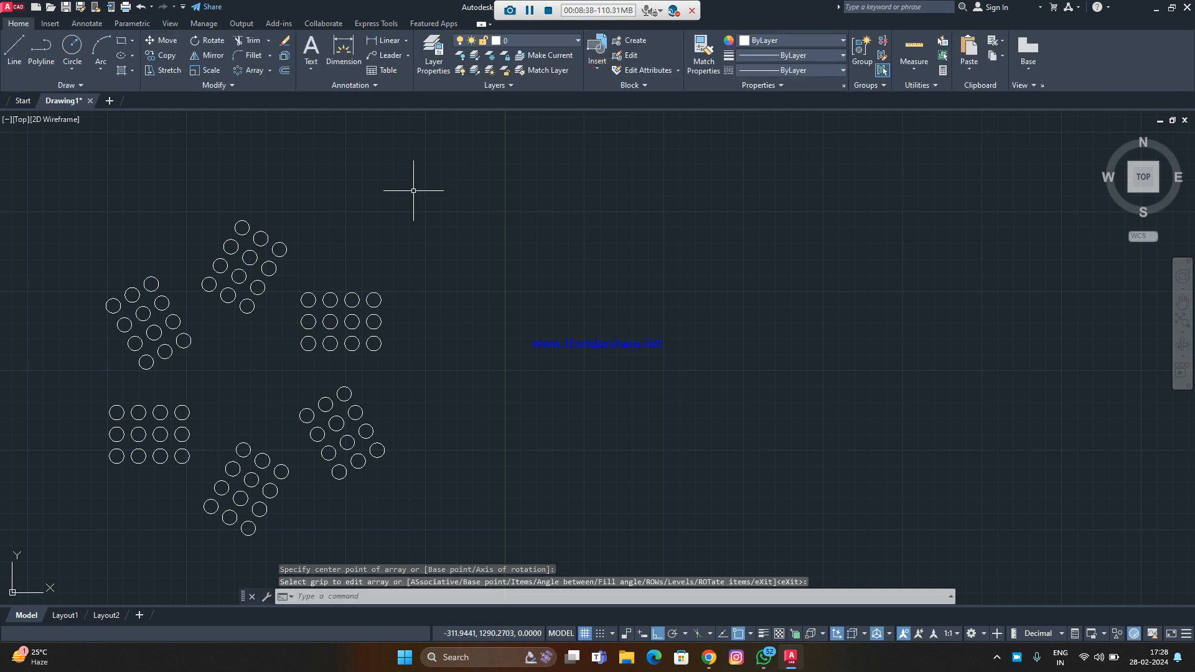
scroll(407, 211, "down", 4)
type("sp")
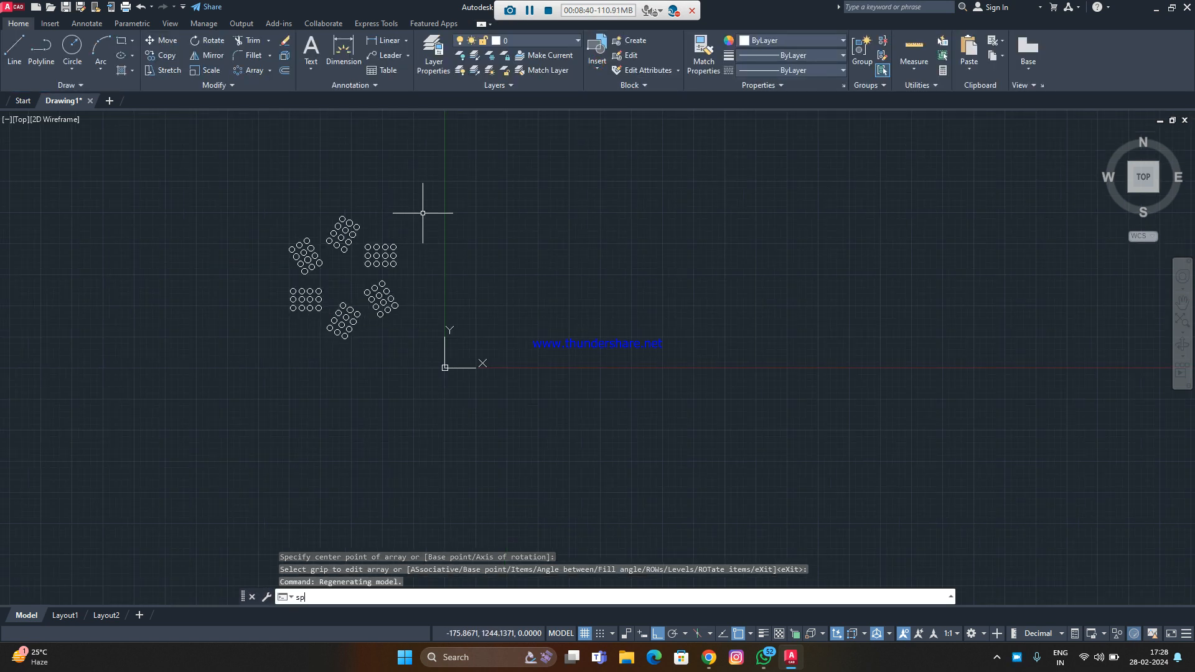
type("l")
key("Escape")
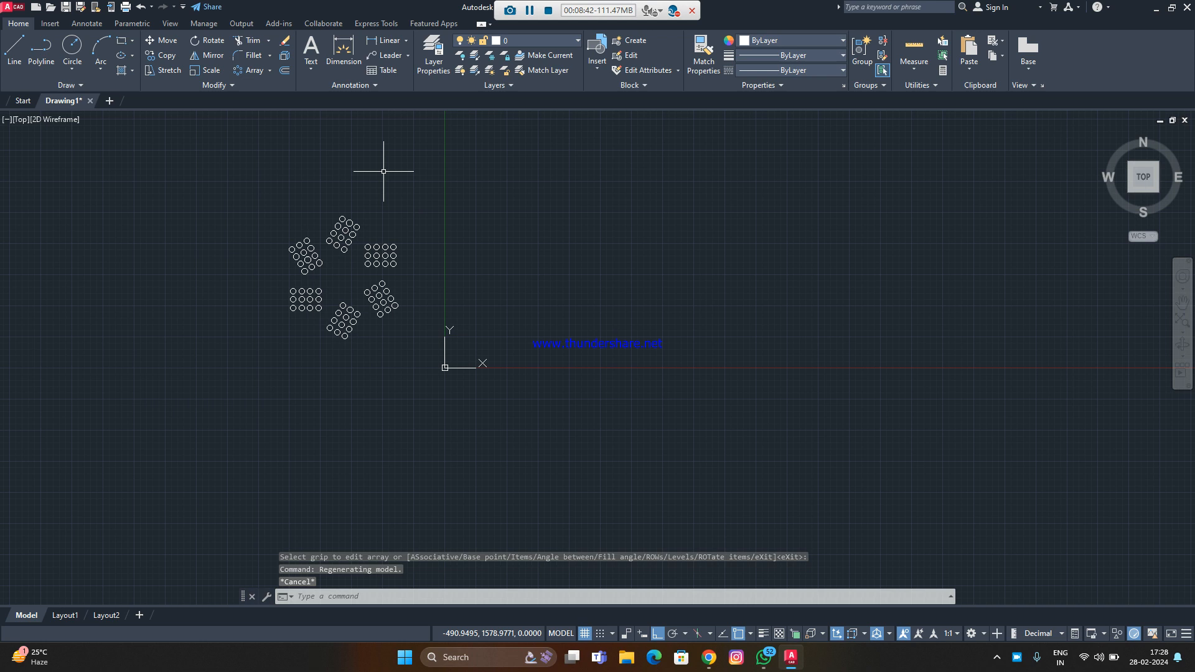
Draw a wide three-point arc from the middle of the polar array, bulging upward and ending far to the right.
left_click(107, 53)
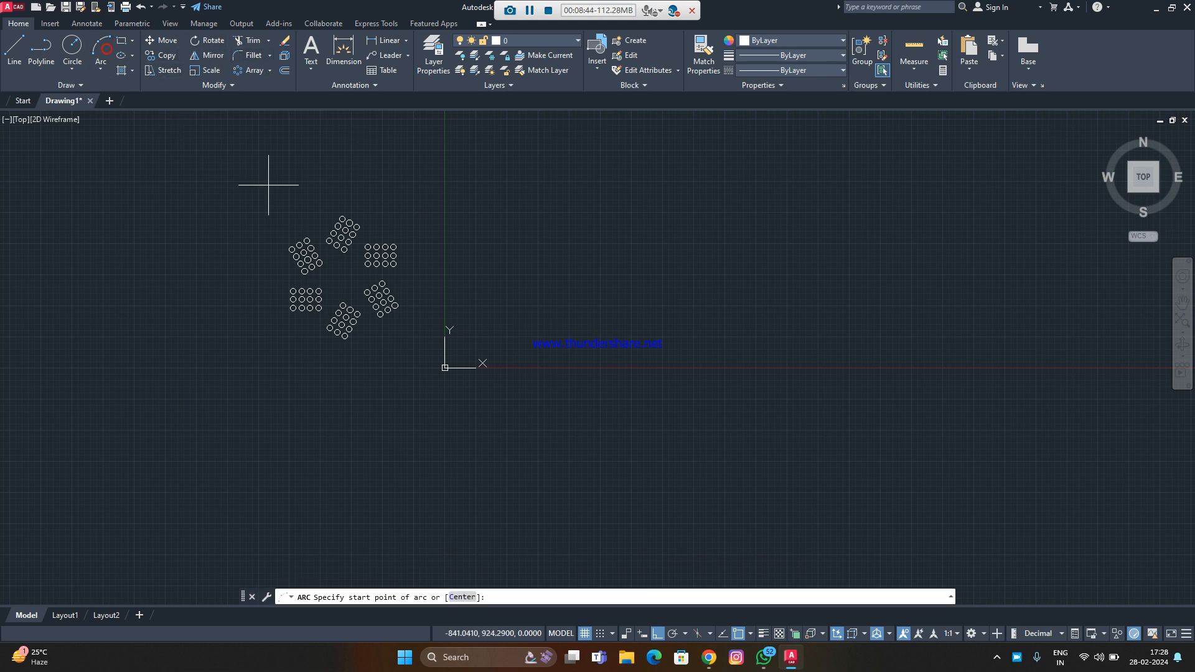
scroll(346, 285, "up", 3)
left_click(322, 271)
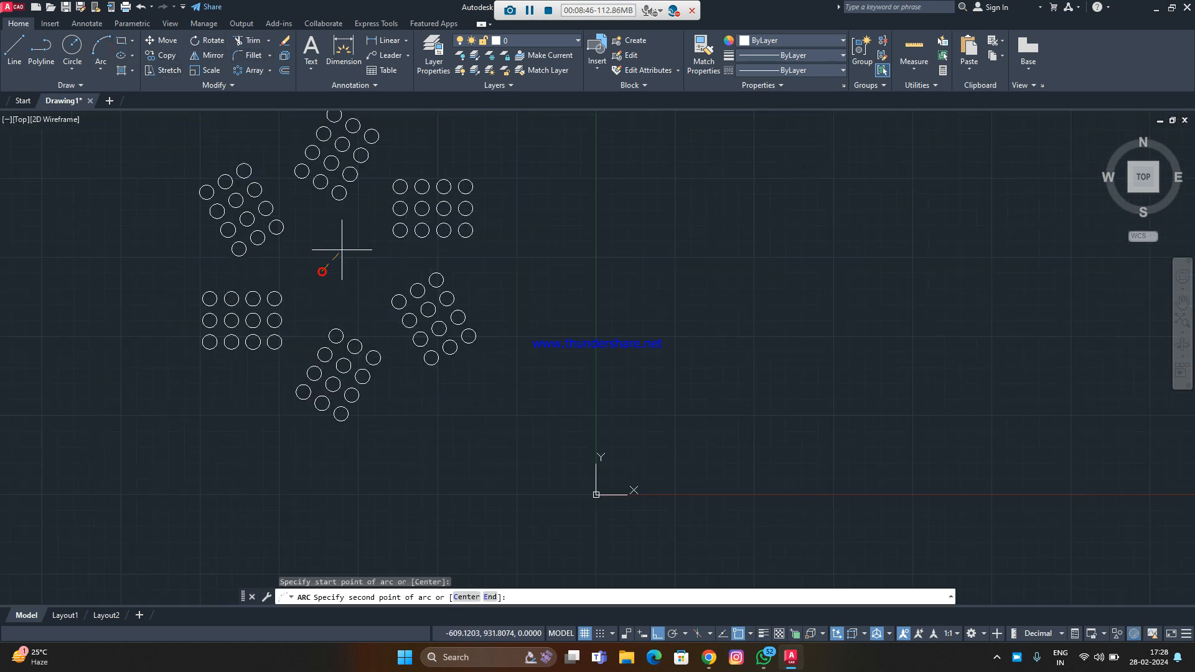
middle_click_drag(461, 155, 395, 237)
left_click(511, 181)
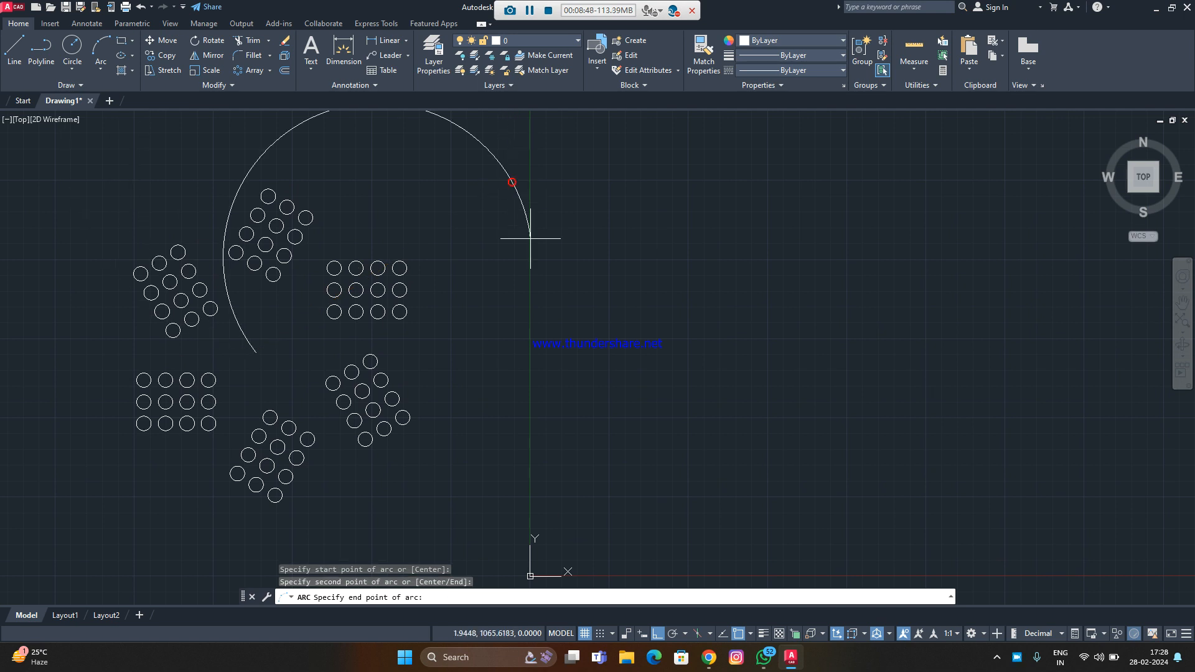
scroll(547, 248, "down", 4)
middle_click_drag(768, 274, 540, 280)
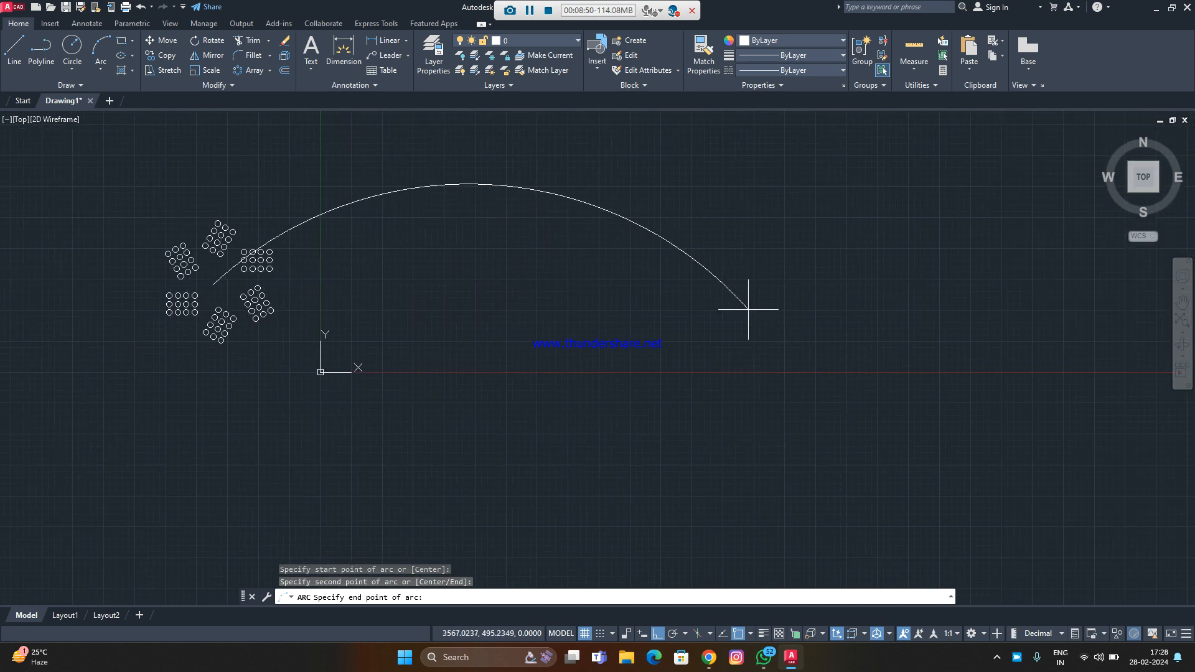
left_click(869, 325)
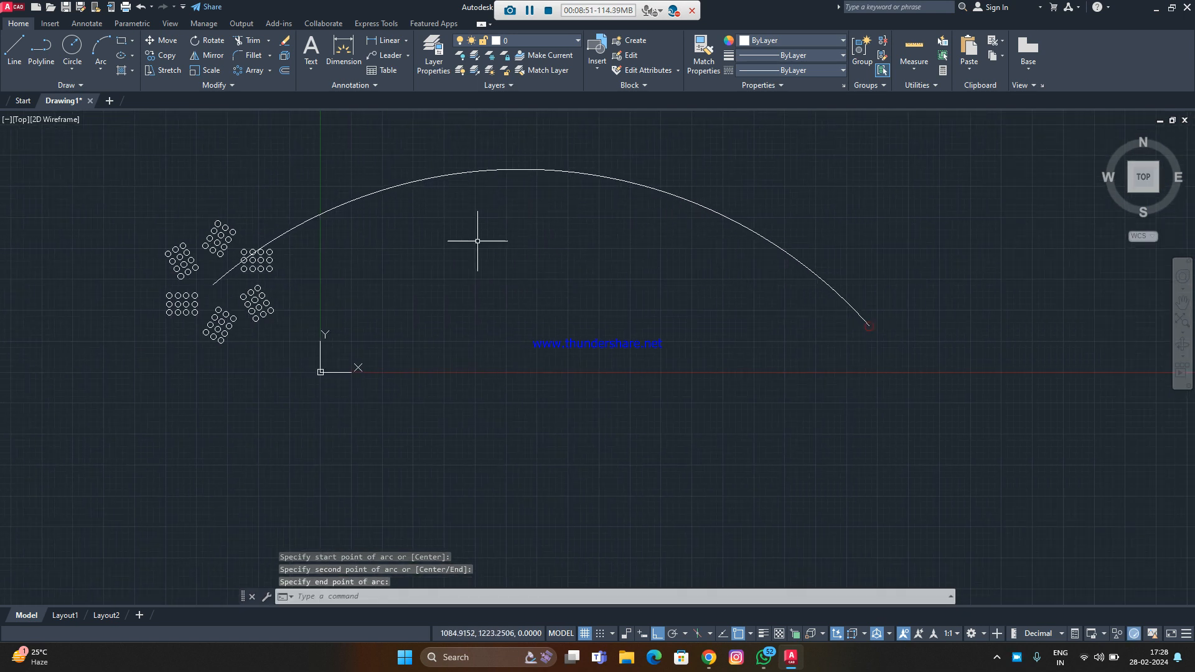
Create a path array of all the circle groups along the arc, keeping the default spacing and item alignment.
left_click(274, 66)
left_click(272, 117)
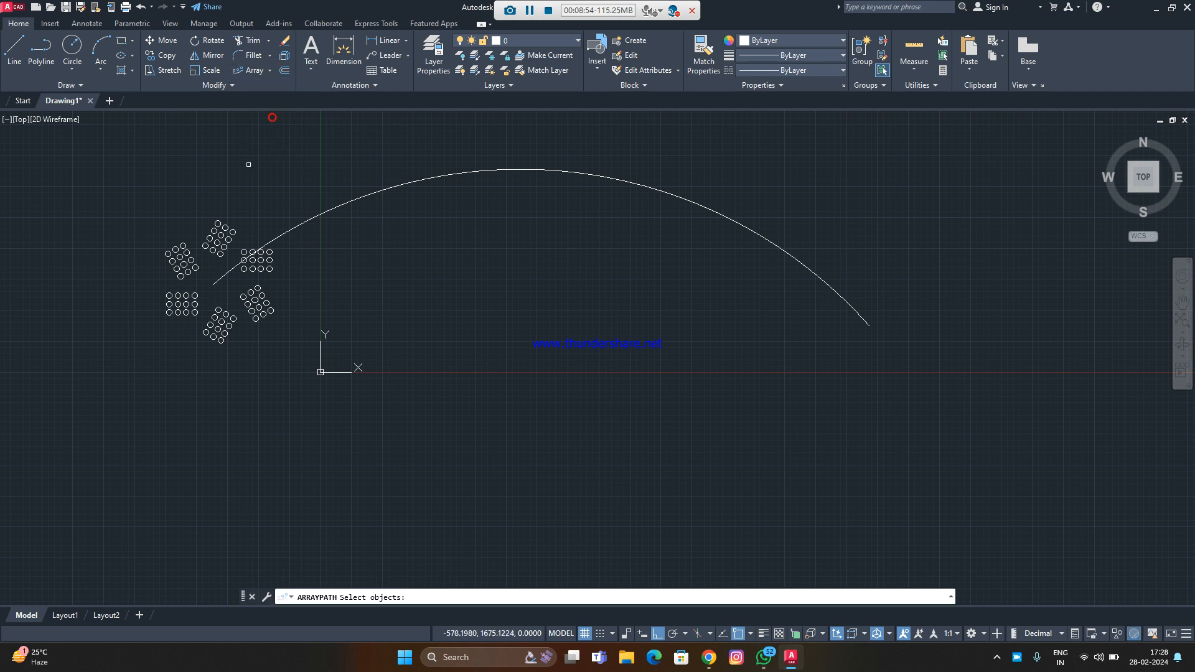
left_click(120, 181)
left_click(376, 425)
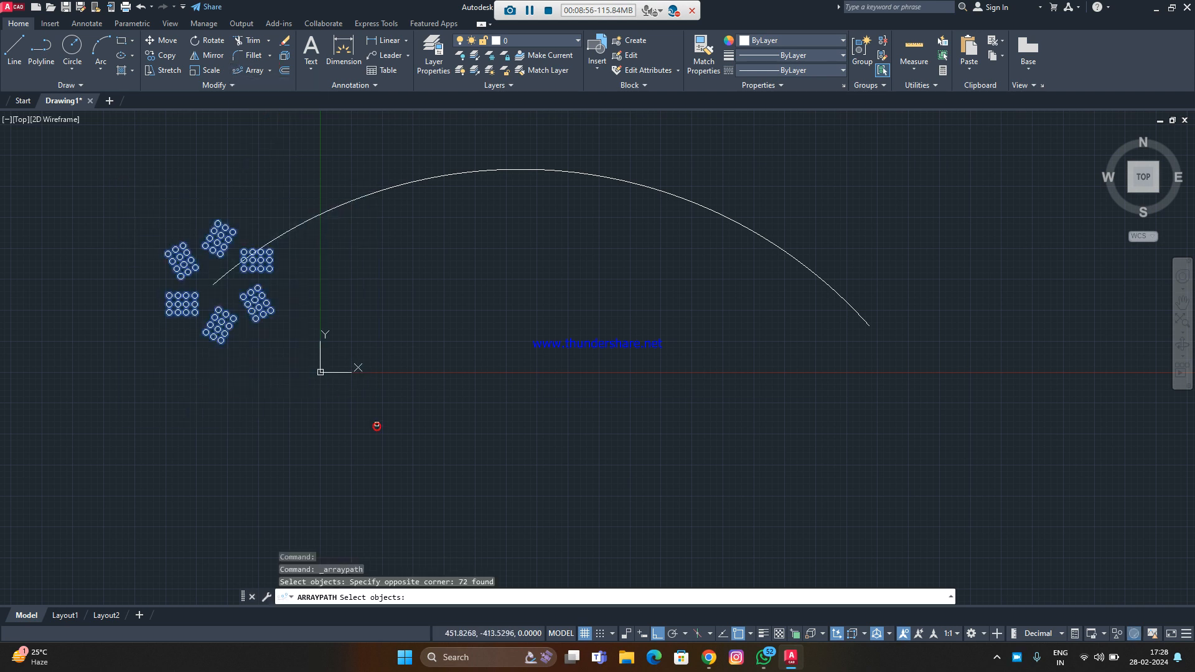
key("Return")
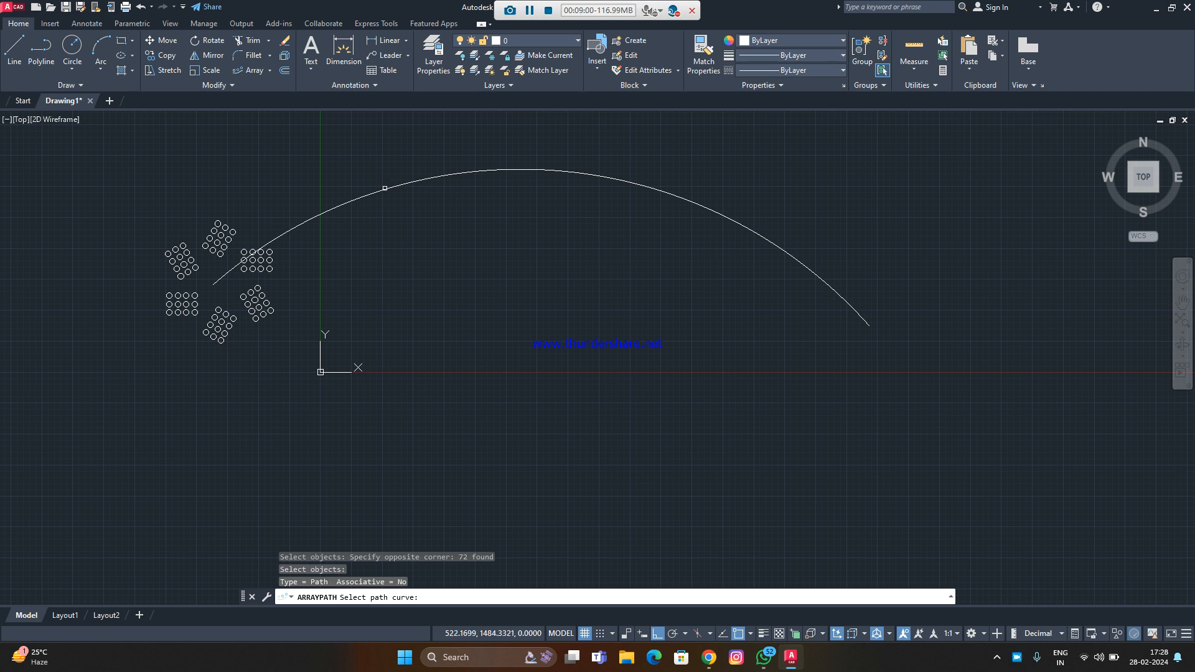
left_click(342, 206)
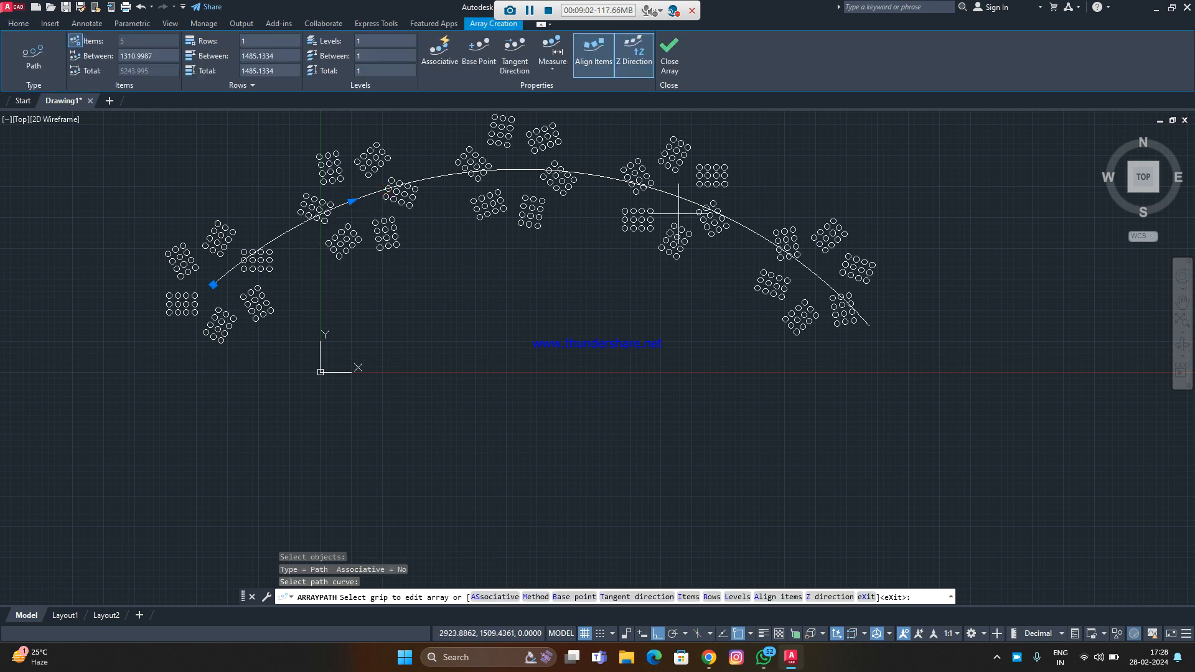
left_click(676, 43)
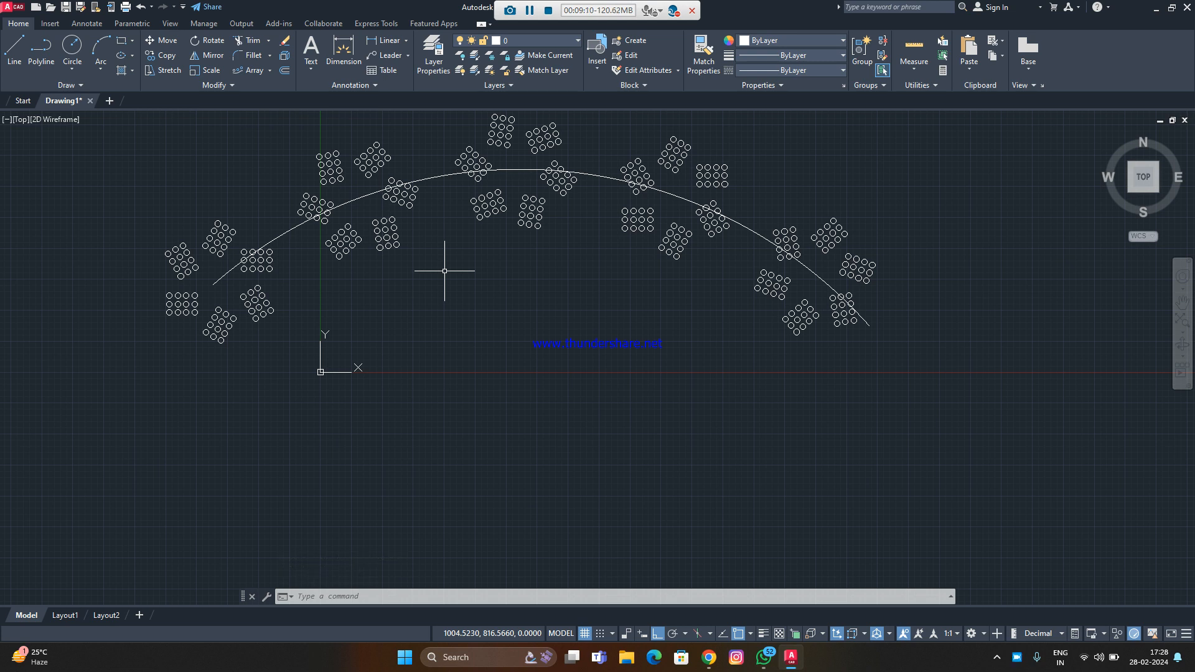
Delete the arc and all the arrayed circles, including the single leftover circle above the origin.
scroll(444, 271, "down", 4)
left_click(719, 212)
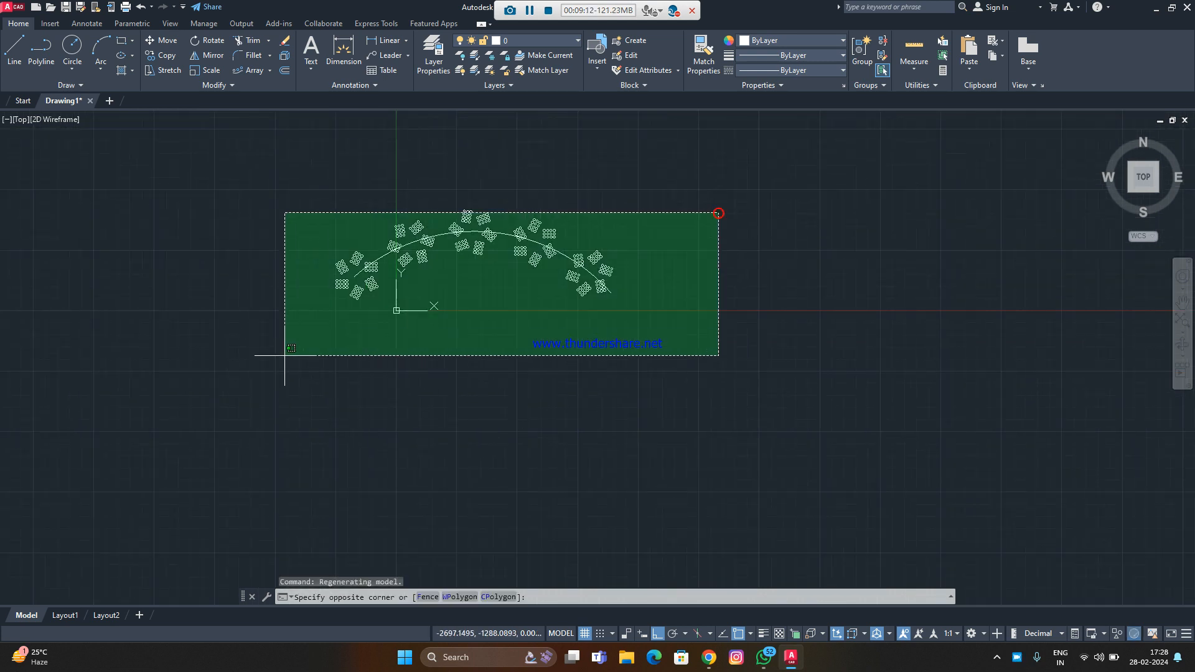
left_click(317, 333)
key("Delete")
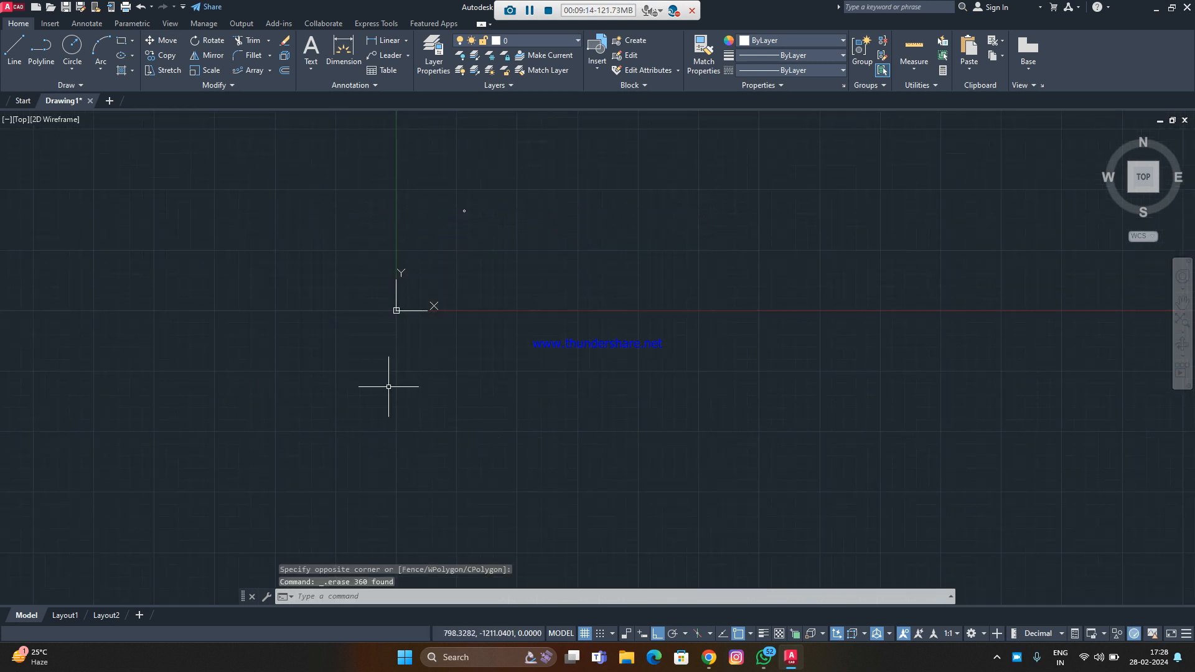
left_click(594, 163)
left_click(387, 292)
key("Delete")
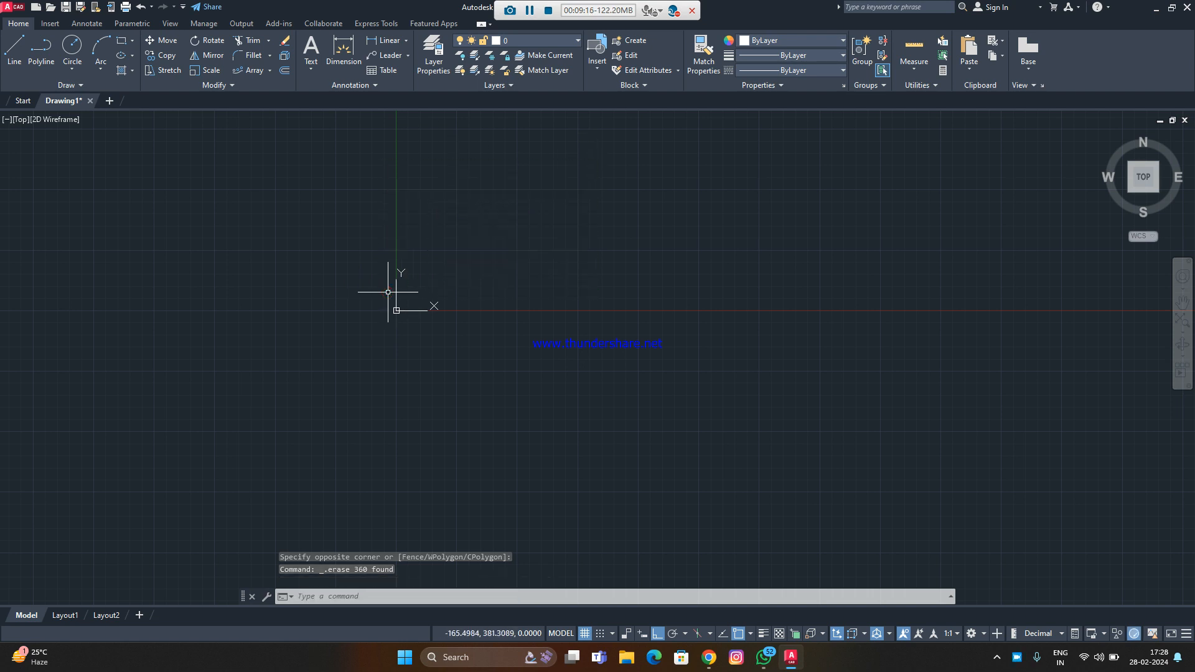
Draw a large rectangle around the origin.
left_click(124, 44)
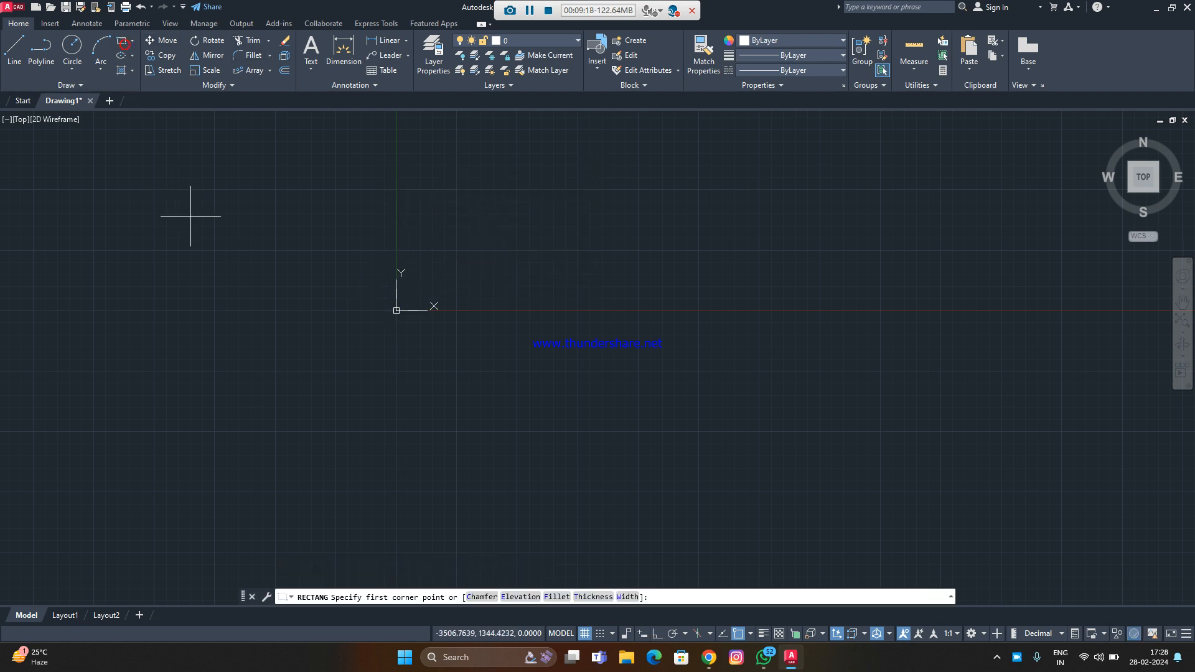
left_click(231, 249)
left_click(478, 377)
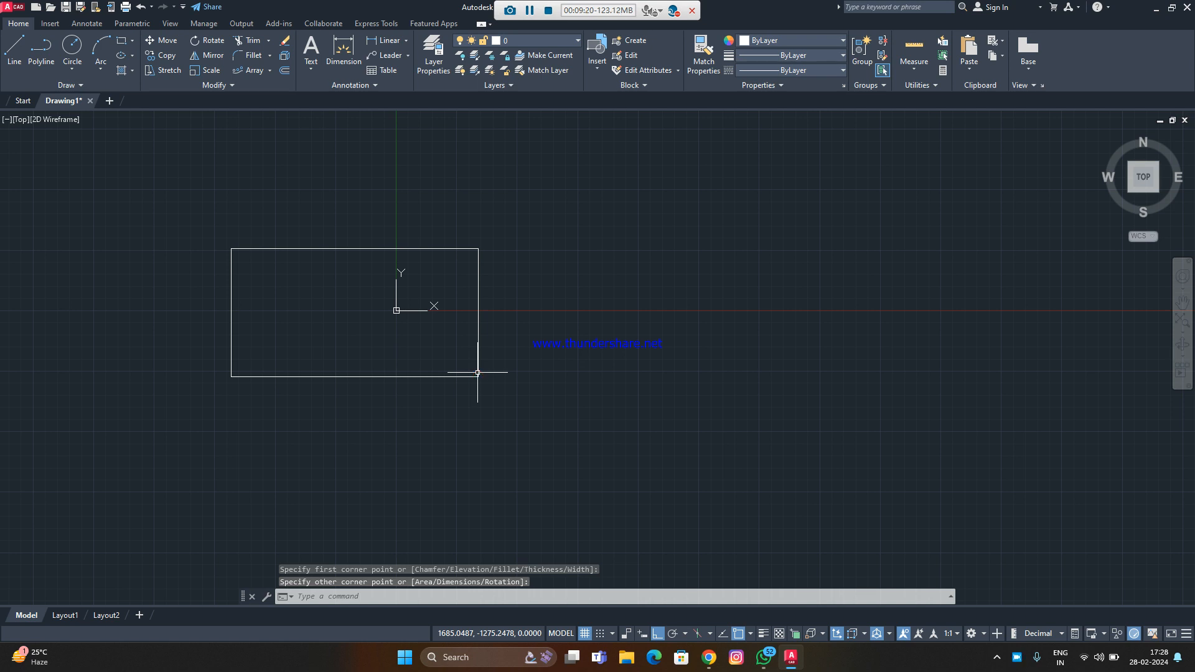
Explode the rectangle into separate lines.
scroll(433, 299, "up", 2)
left_click(393, 218)
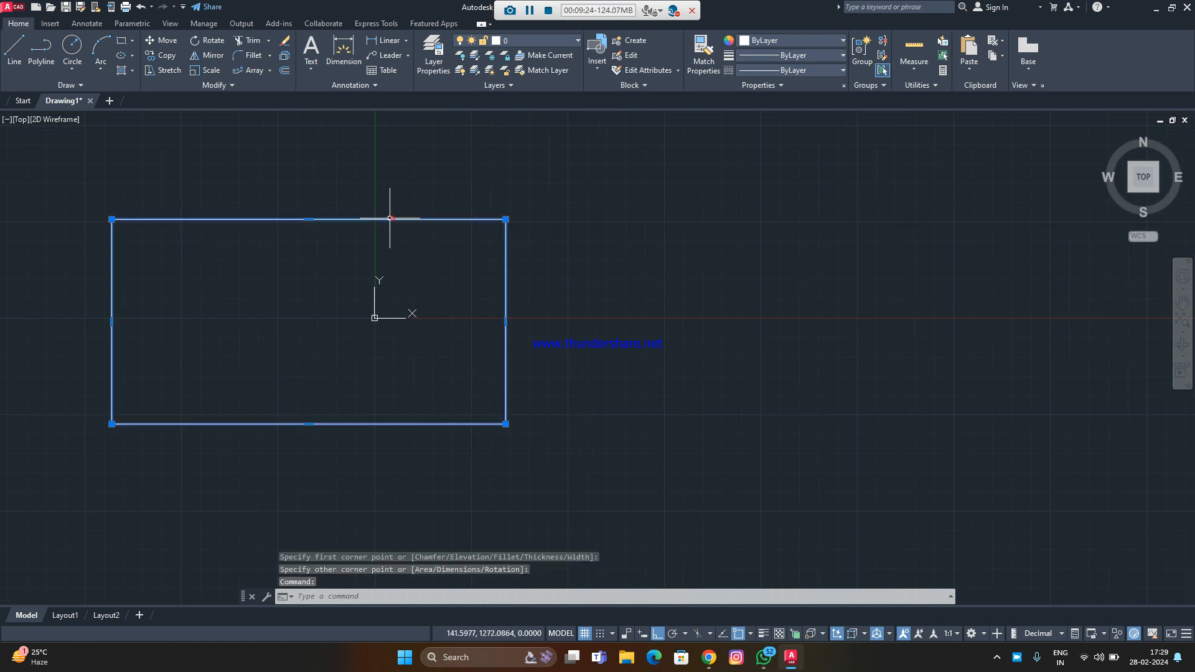
type("x")
key("Return")
Select the four separate lines of the exploded rectangle one by one and erase them.
left_click(363, 235)
left_click(331, 176)
left_click(225, 272)
left_click(45, 343)
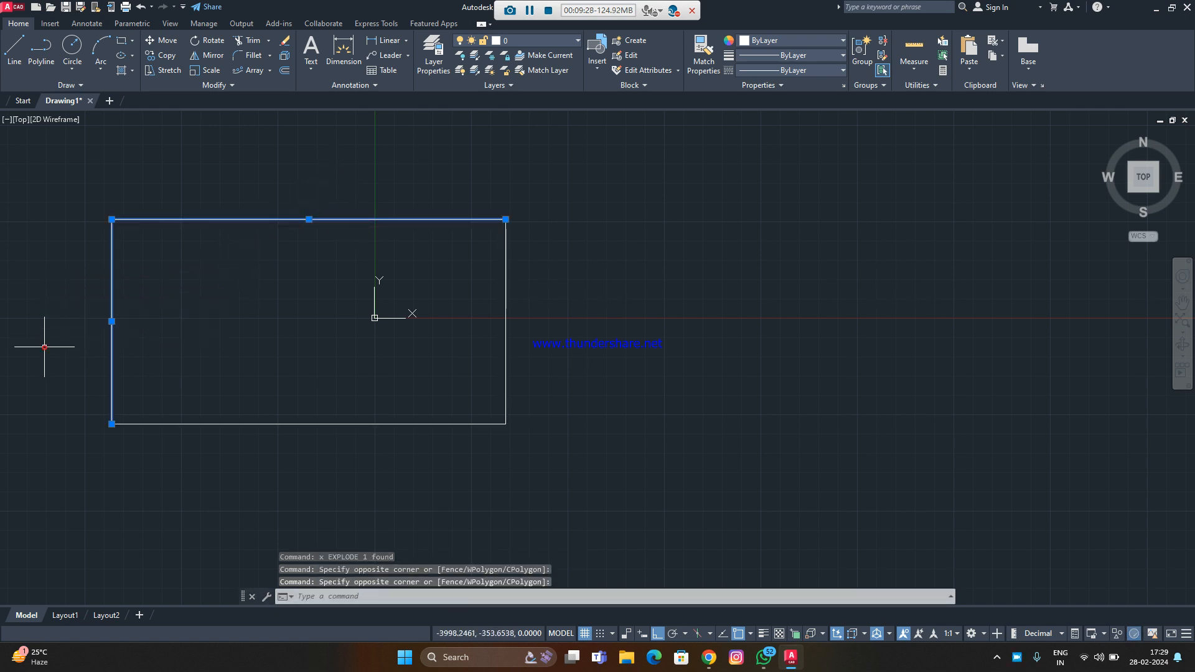
left_click(617, 314)
left_click(349, 373)
left_click(365, 344)
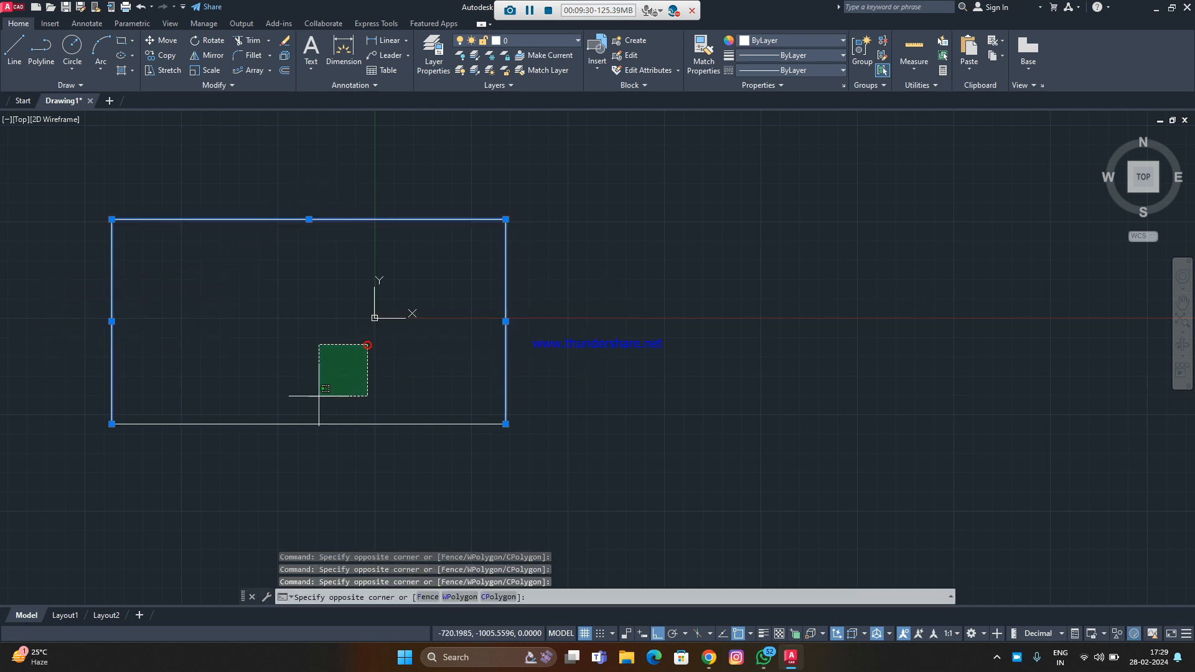
left_click(256, 461)
type("j")
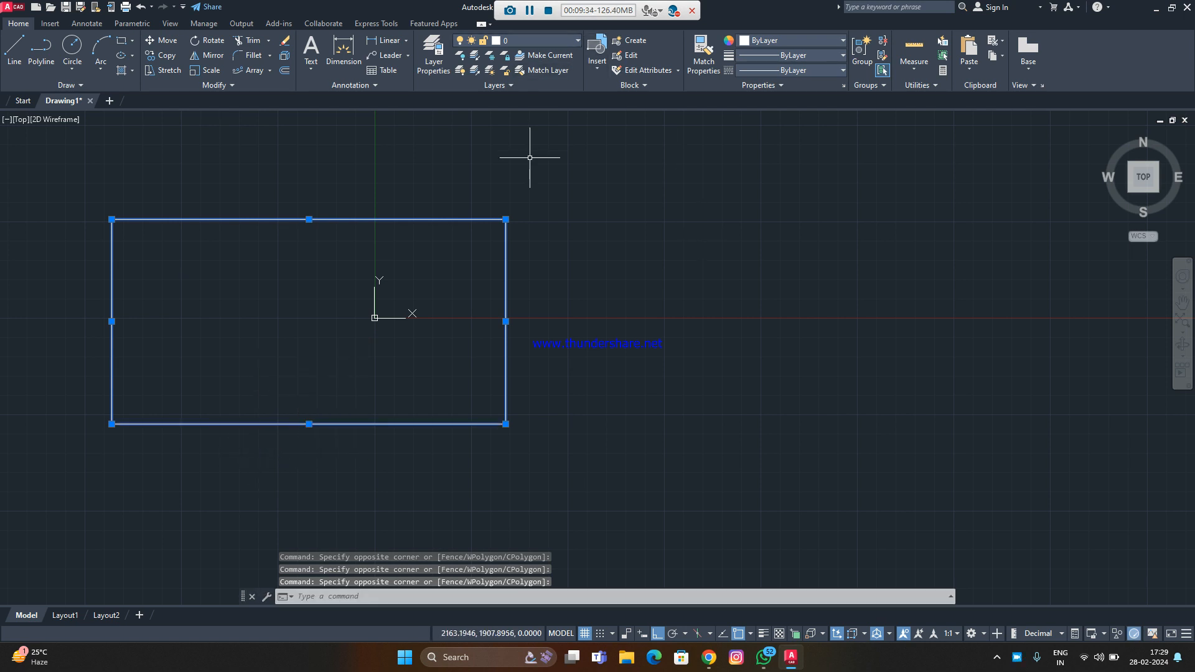
right_click(382, 147)
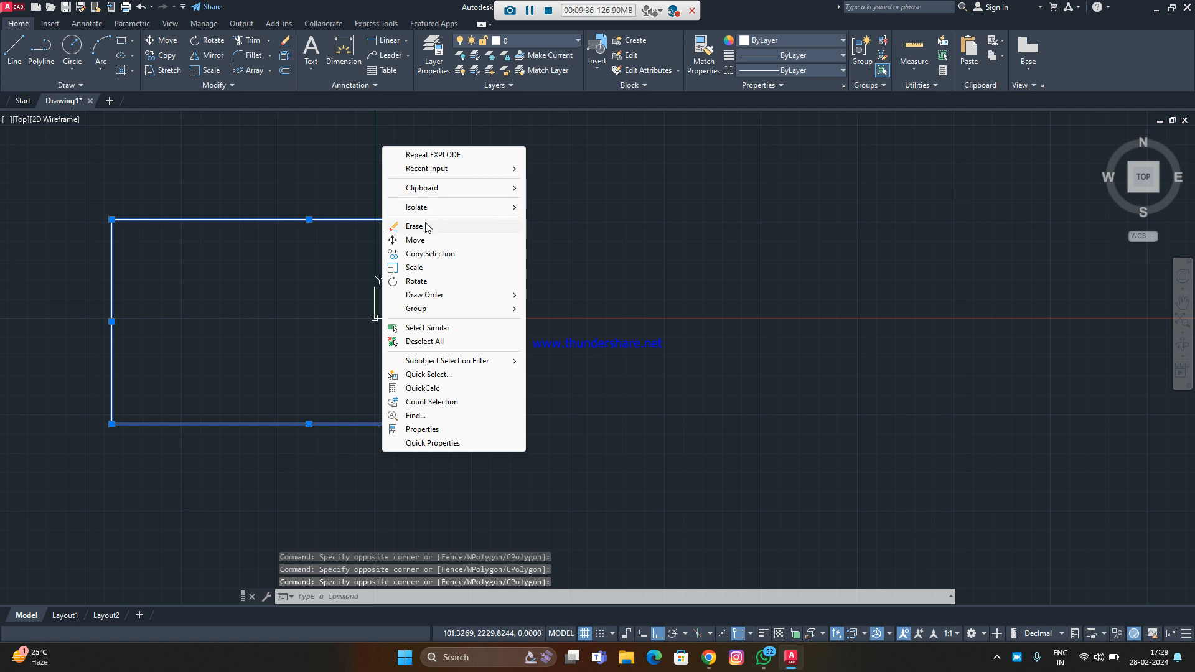
left_click(415, 227)
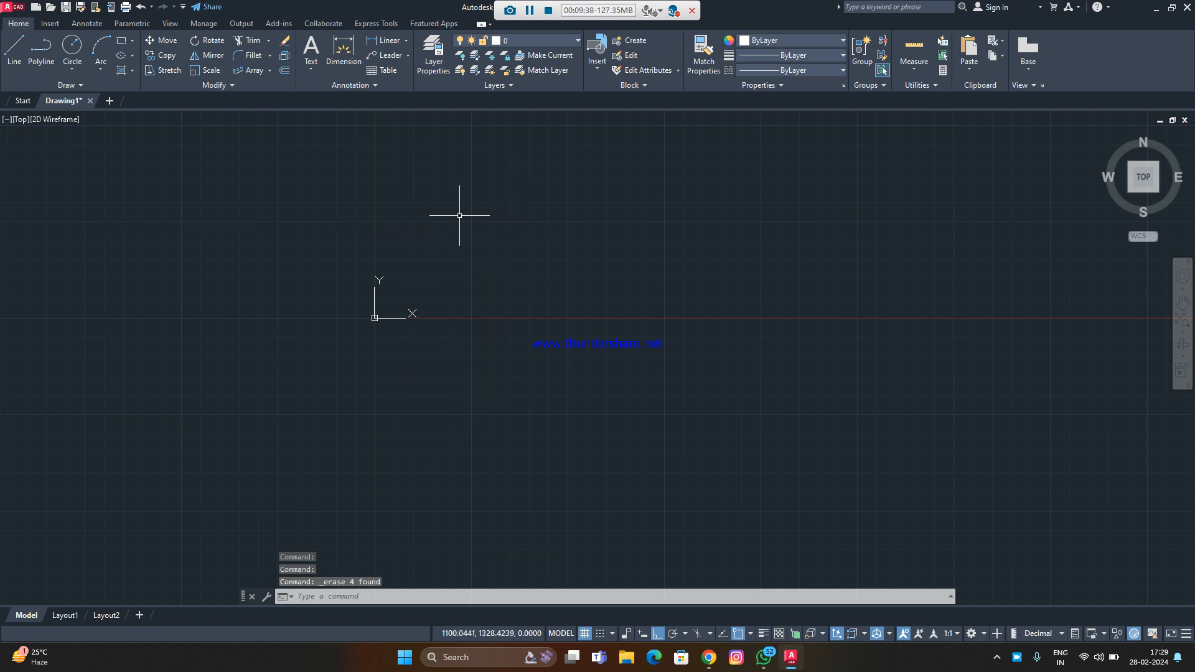